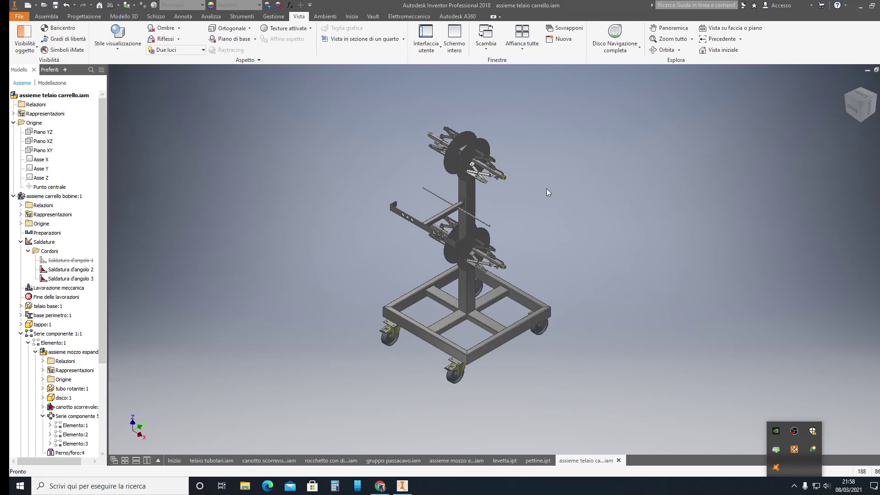
Set the scene lighting to Luci bordo and close assieme telaio carrello.iam, leaving pettine.ipt showing.
{"action": "scroll", "coordinate": [543, 188], "scroll_direction": "down", "scroll_amount": 2}
{"action": "scroll", "coordinate": [540, 185], "scroll_direction": "up", "scroll_amount": 3}
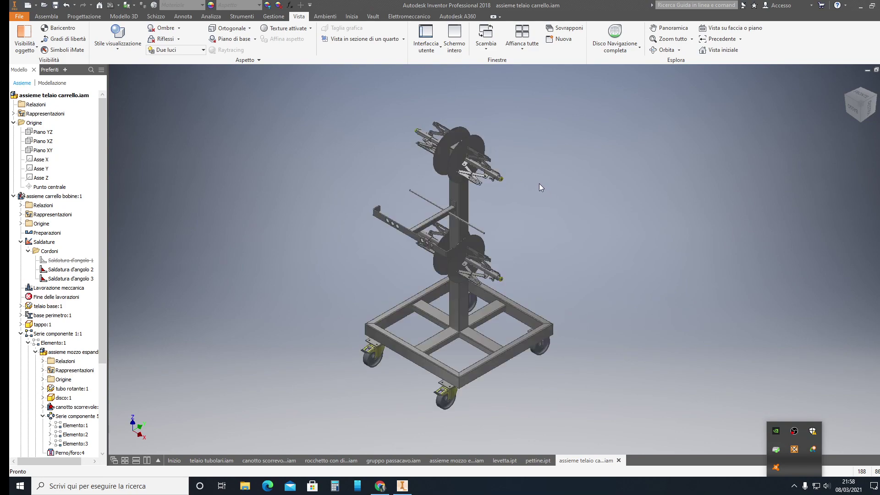
{"action": "scroll", "coordinate": [539, 183], "scroll_direction": "up", "scroll_amount": 2}
{"action": "scroll", "coordinate": [536, 181], "scroll_direction": "up", "scroll_amount": 1}
{"action": "scroll", "coordinate": [550, 197], "scroll_direction": "up", "scroll_amount": 1}
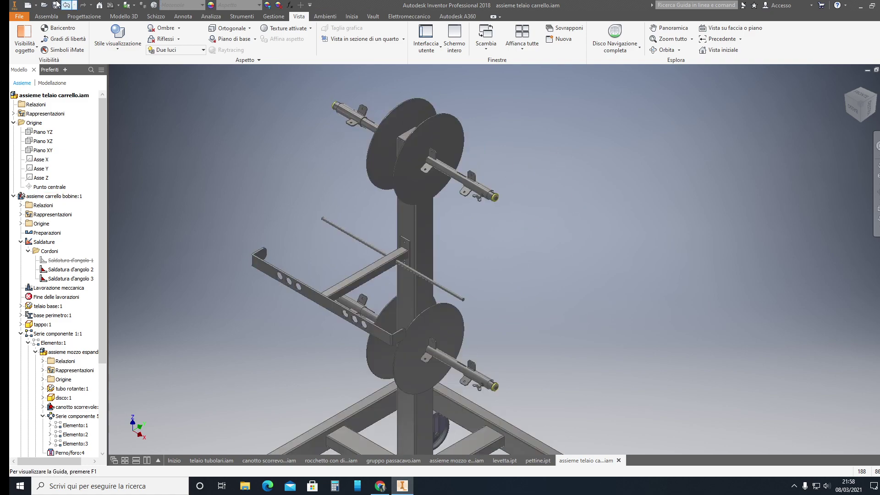
{"action": "left_click", "coordinate": [66, 7]}
{"action": "left_click", "coordinate": [67, 5]}
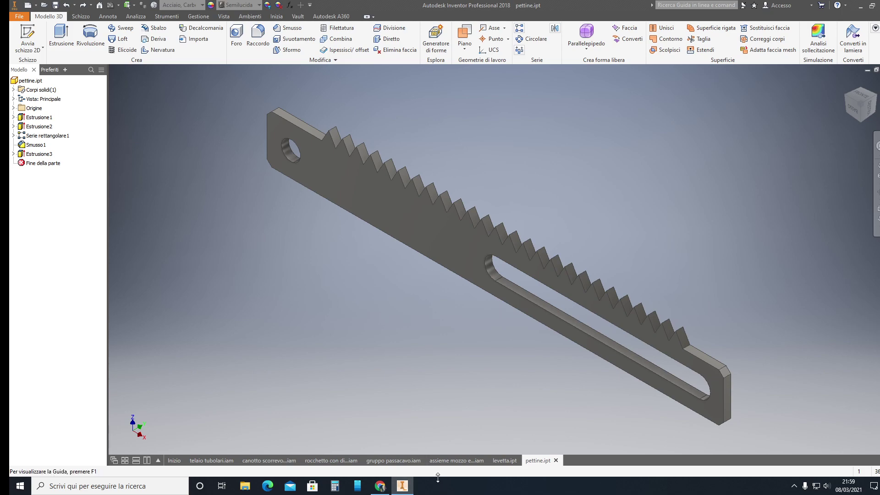
Browse the gruppo passacavo, canotto scorrevole, mozzo espandibile, levetta and pettine documents.
{"action": "left_click", "coordinate": [409, 463]}
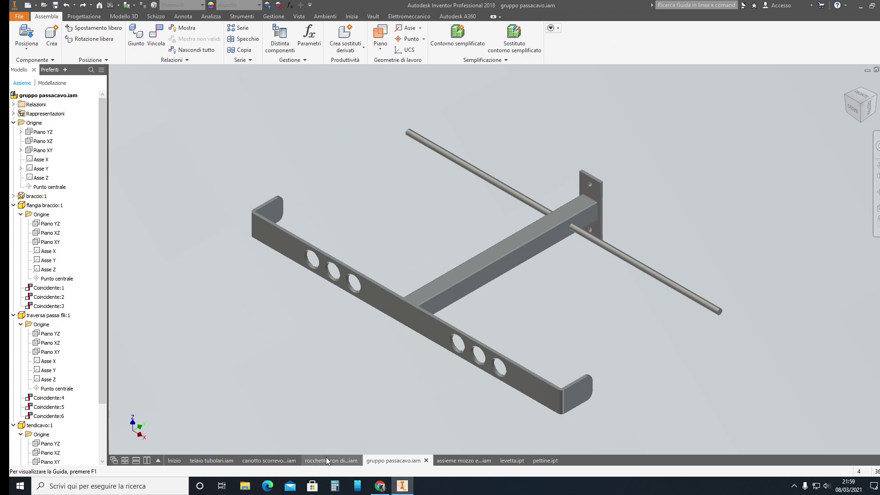
{"action": "left_click", "coordinate": [328, 460]}
{"action": "left_click", "coordinate": [266, 460]}
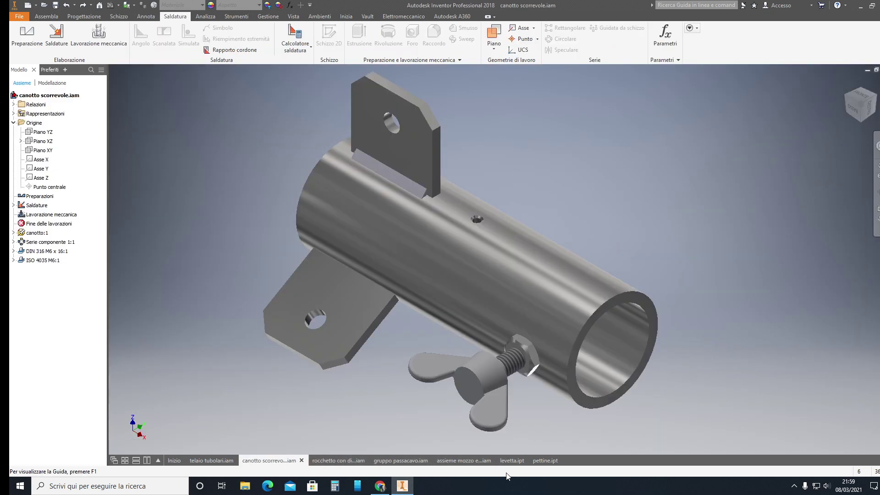
{"action": "left_click", "coordinate": [459, 461]}
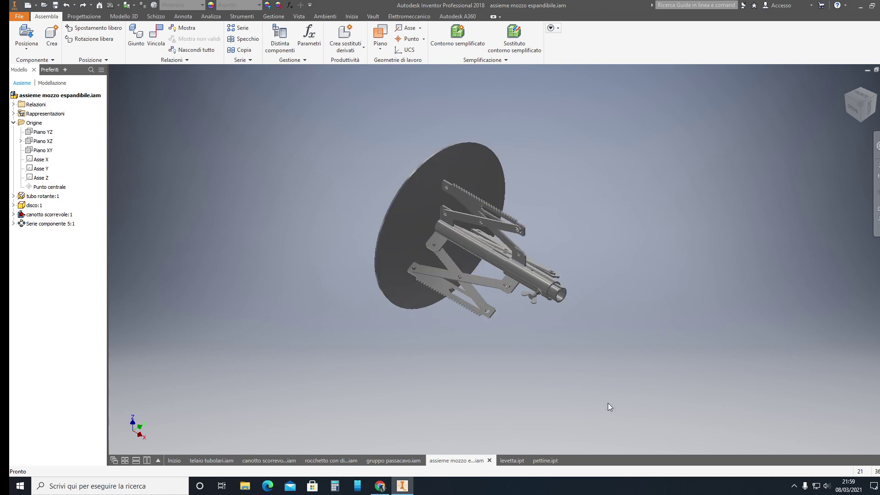
{"action": "left_click", "coordinate": [511, 461]}
{"action": "left_click", "coordinate": [541, 460]}
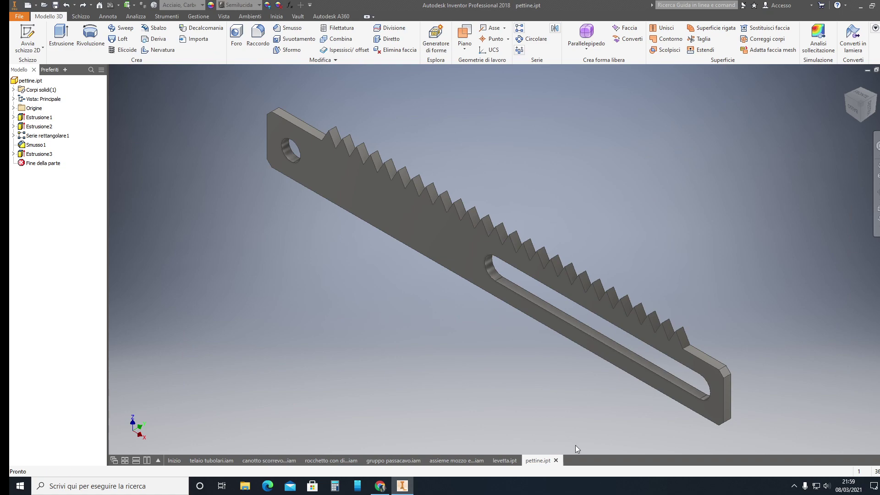
Revisit levetta and the hub assembly, then view rocchetto con disco and telaio tubolari.iam.
{"action": "left_click", "coordinate": [505, 461]}
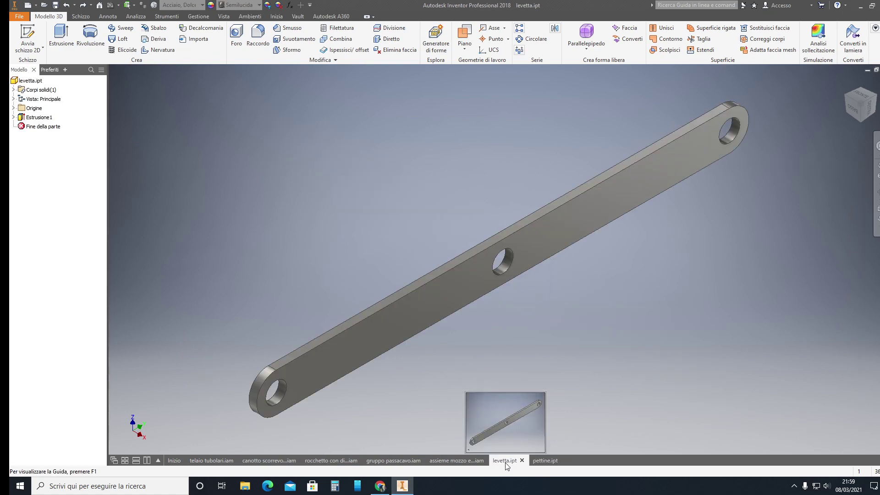
{"action": "left_click", "coordinate": [457, 461]}
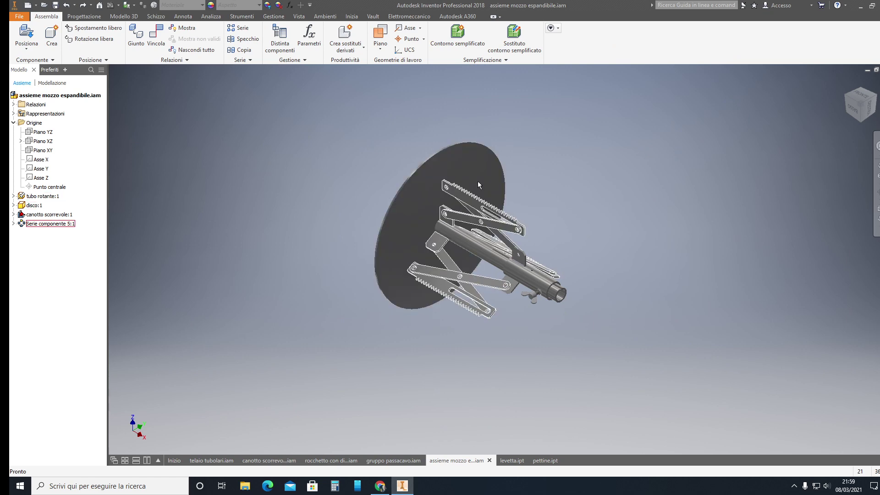
{"action": "scroll", "coordinate": [507, 157], "scroll_direction": "up", "scroll_amount": 1}
{"action": "scroll", "coordinate": [507, 158], "scroll_direction": "down", "scroll_amount": 1}
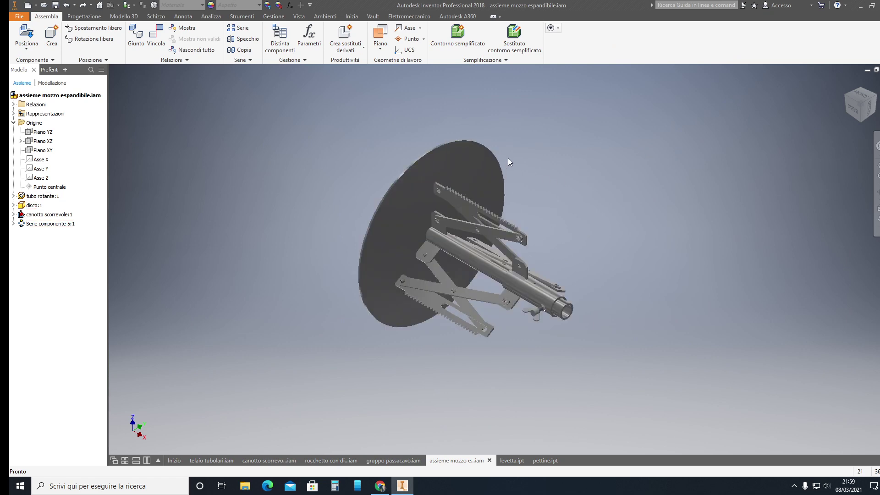
{"action": "scroll", "coordinate": [507, 158], "scroll_direction": "down", "scroll_amount": 3}
{"action": "scroll", "coordinate": [535, 171], "scroll_direction": "up", "scroll_amount": 2}
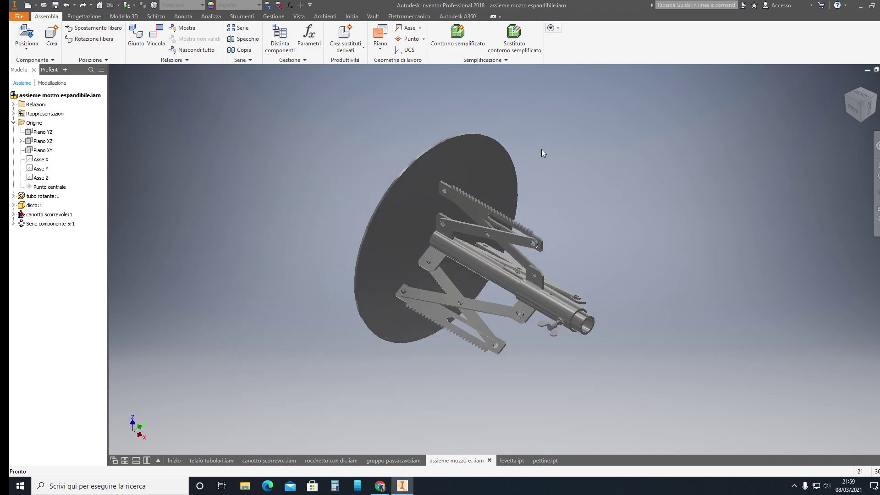
{"action": "left_click", "coordinate": [328, 461]}
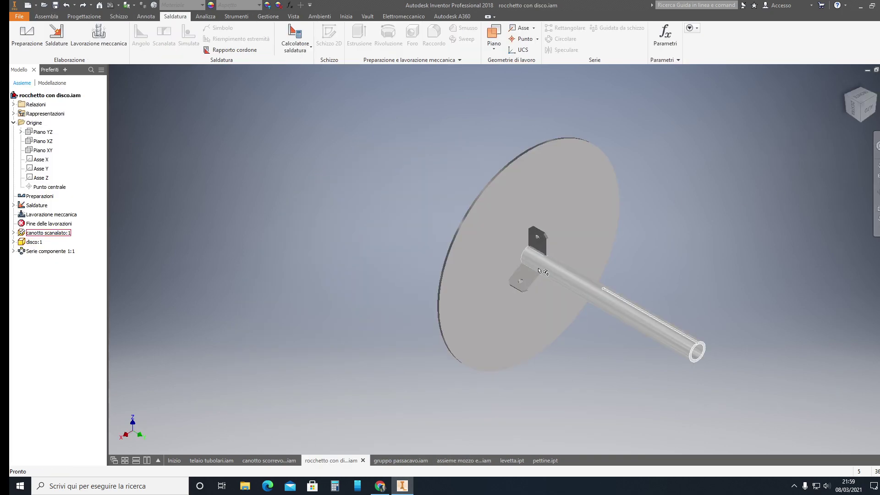
{"action": "left_click", "coordinate": [199, 461]}
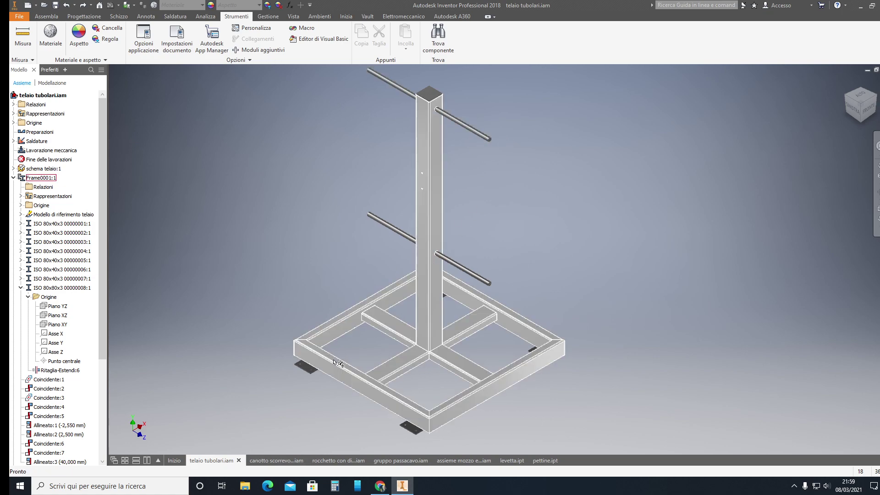
{"action": "left_click", "coordinate": [289, 461]}
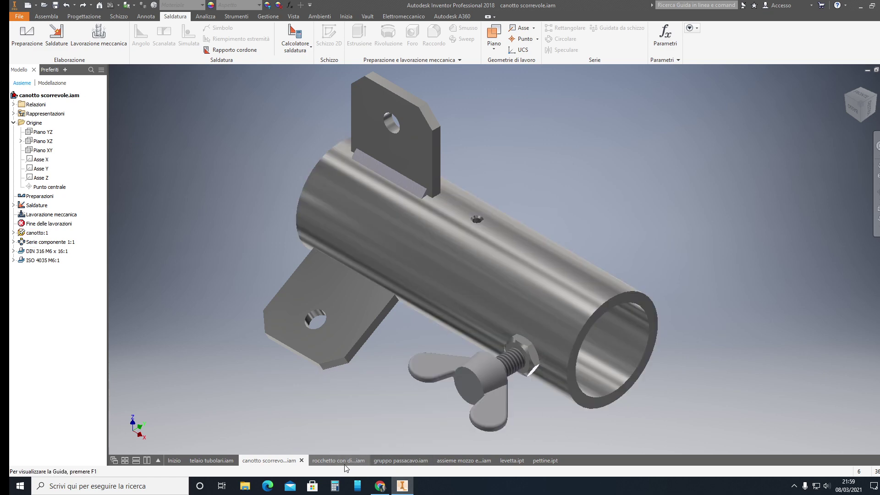
{"action": "mouse_move", "coordinate": [276, 461]}
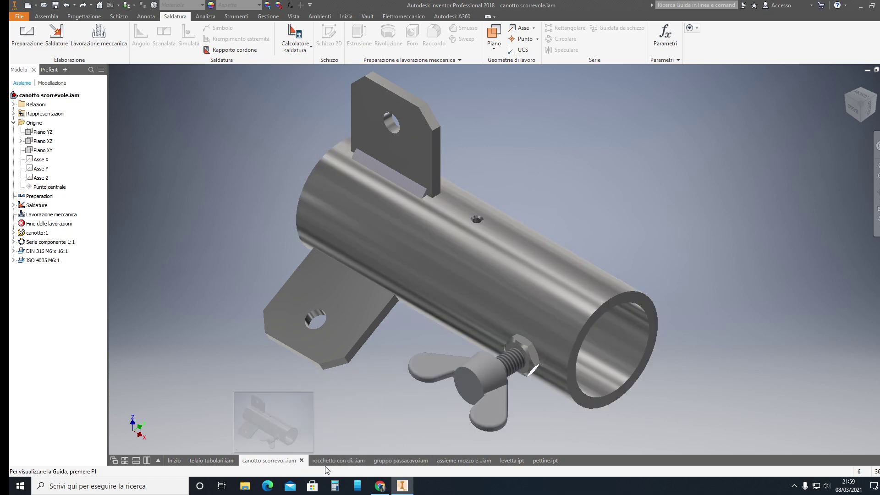
{"action": "left_click", "coordinate": [348, 460]}
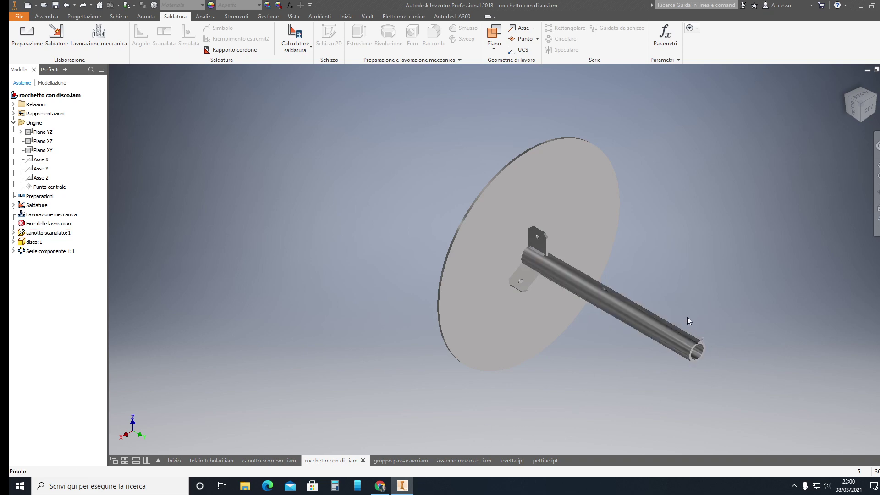
{"action": "scroll", "coordinate": [610, 369], "scroll_direction": "up", "scroll_amount": 3}
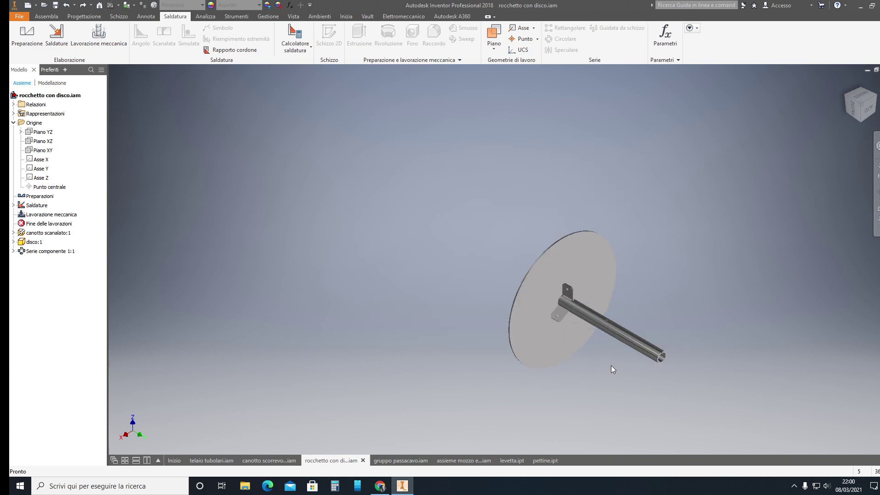
{"action": "scroll", "coordinate": [616, 360], "scroll_direction": "down", "scroll_amount": 4}
{"action": "scroll", "coordinate": [621, 284], "scroll_direction": "down", "scroll_amount": 3}
{"action": "scroll", "coordinate": [620, 284], "scroll_direction": "down", "scroll_amount": 5}
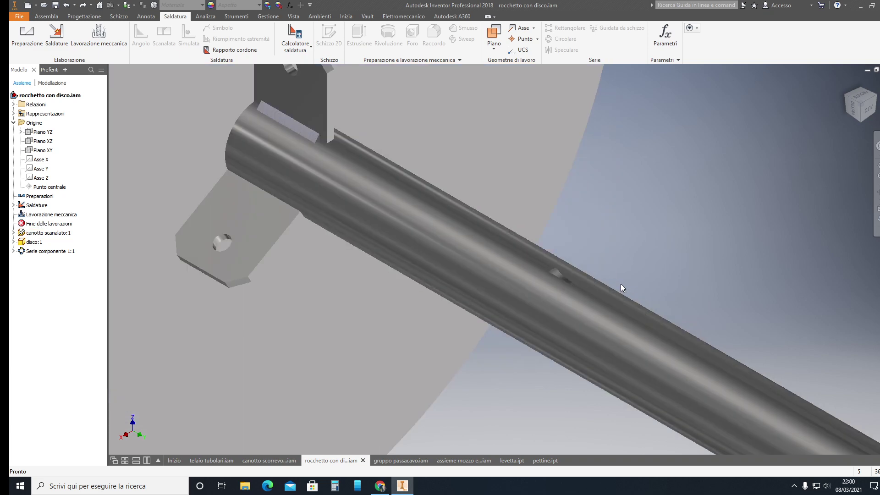
{"action": "middle_click_drag", "start_coordinate": [600, 296], "coordinate": [535, 236]}
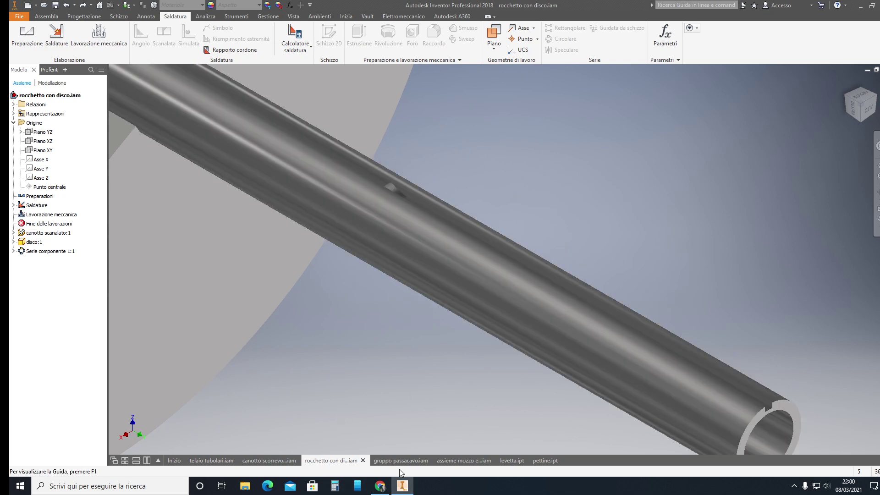
{"action": "mouse_move", "coordinate": [268, 461]}
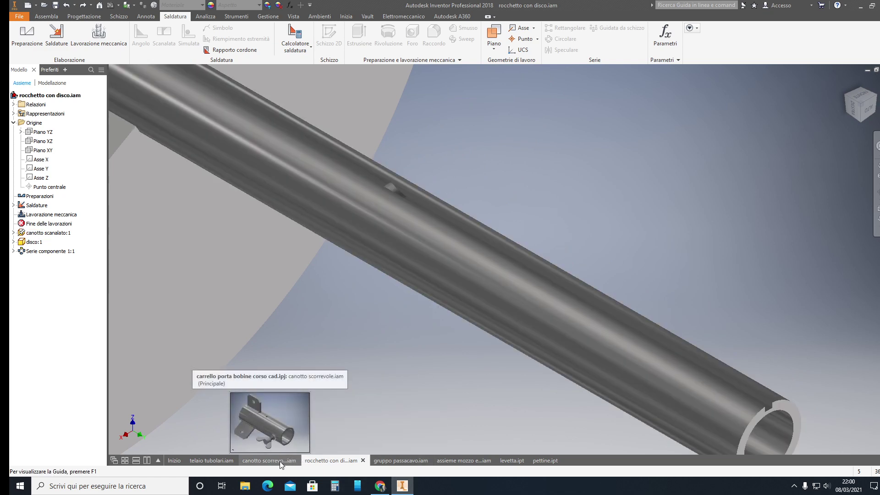
{"action": "left_click", "coordinate": [280, 460]}
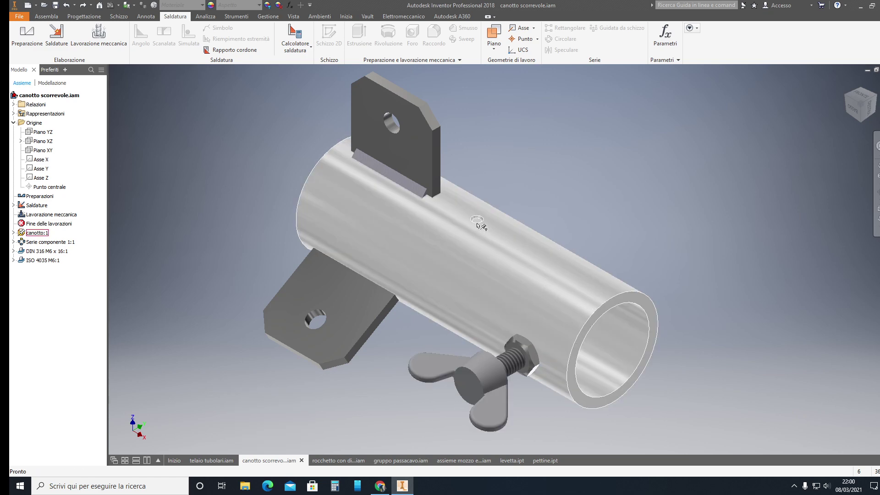
{"action": "scroll", "coordinate": [475, 218], "scroll_direction": "down", "scroll_amount": 5}
{"action": "scroll", "coordinate": [477, 215], "scroll_direction": "up", "scroll_amount": 5}
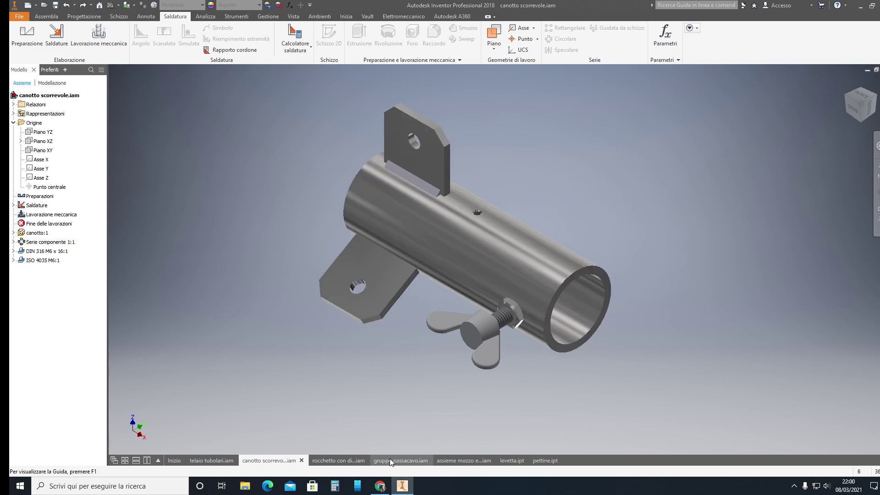
{"action": "left_click", "coordinate": [216, 459]}
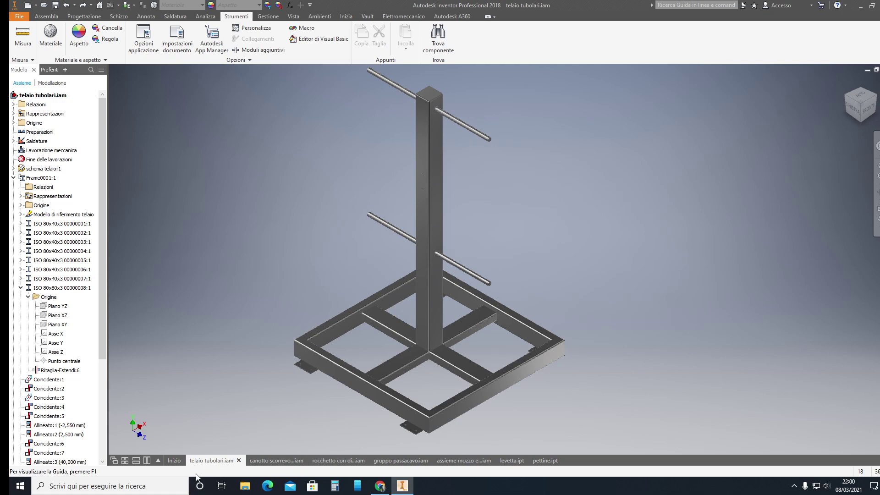
{"action": "left_click", "coordinate": [272, 461]}
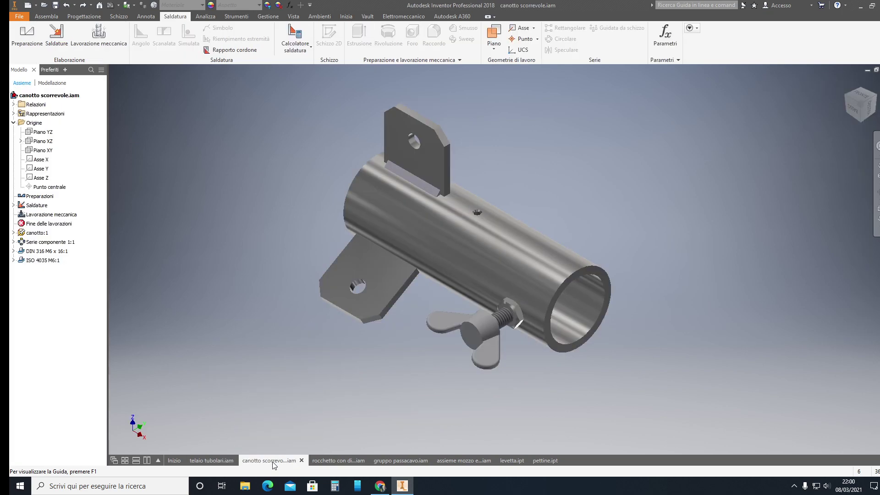
{"action": "left_click", "coordinate": [329, 461]}
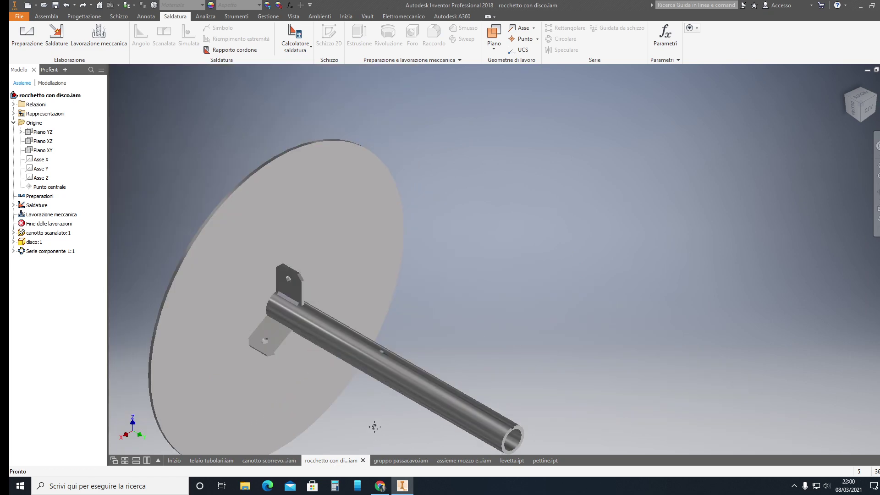
{"action": "scroll", "coordinate": [380, 413], "scroll_direction": "down", "scroll_amount": 2}
{"action": "left_click", "coordinate": [401, 461]}
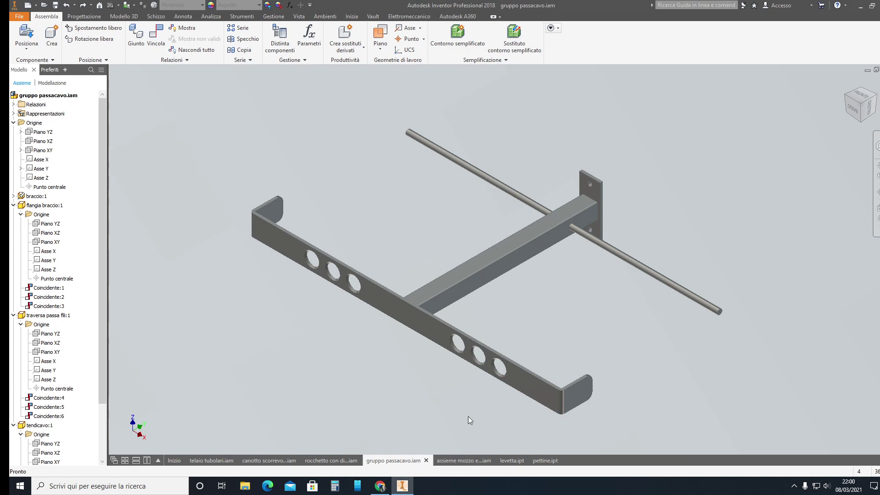
{"action": "mouse_move", "coordinate": [464, 461]}
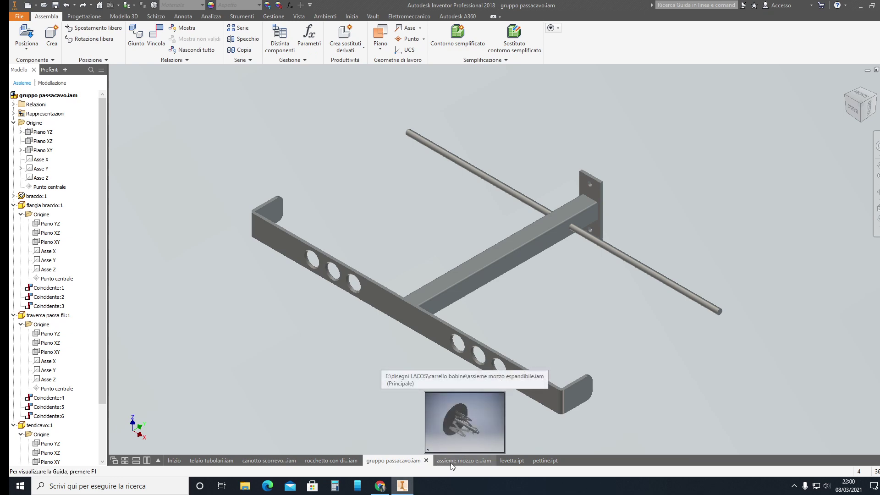
{"action": "left_click", "coordinate": [452, 461]}
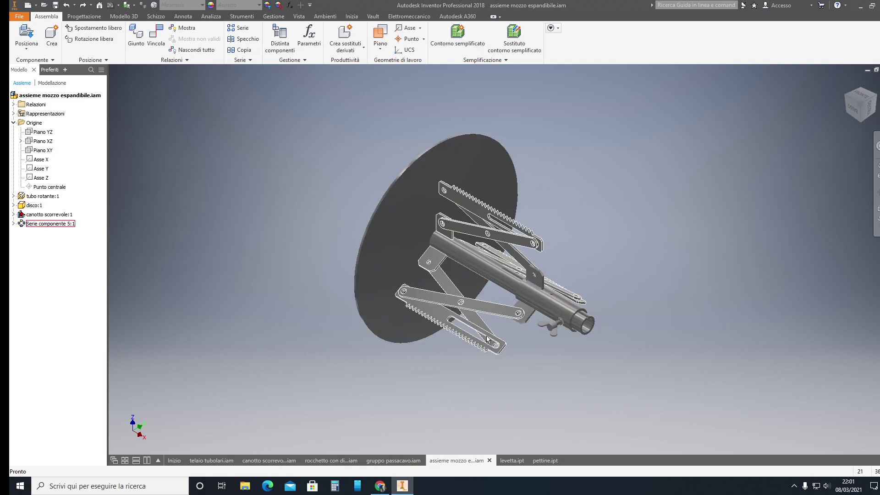
{"action": "left_click", "coordinate": [204, 460]}
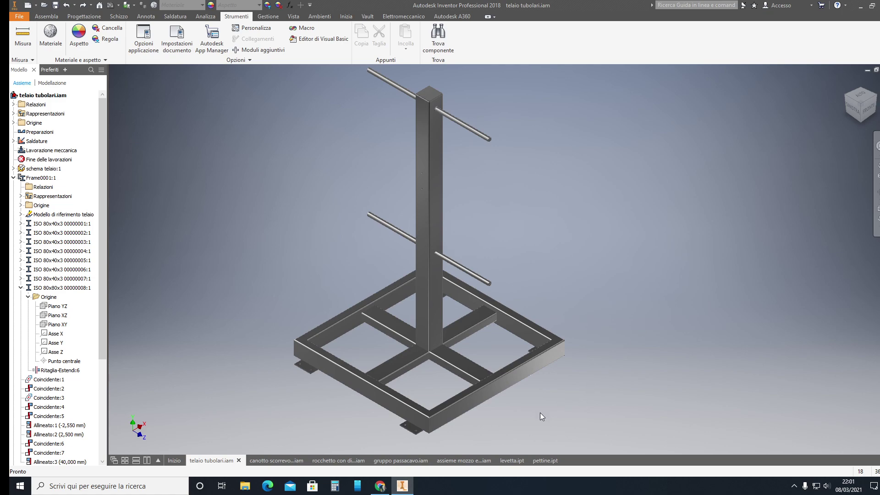
{"action": "scroll", "coordinate": [539, 412], "scroll_direction": "down", "scroll_amount": 3}
{"action": "scroll", "coordinate": [540, 412], "scroll_direction": "up", "scroll_amount": 2}
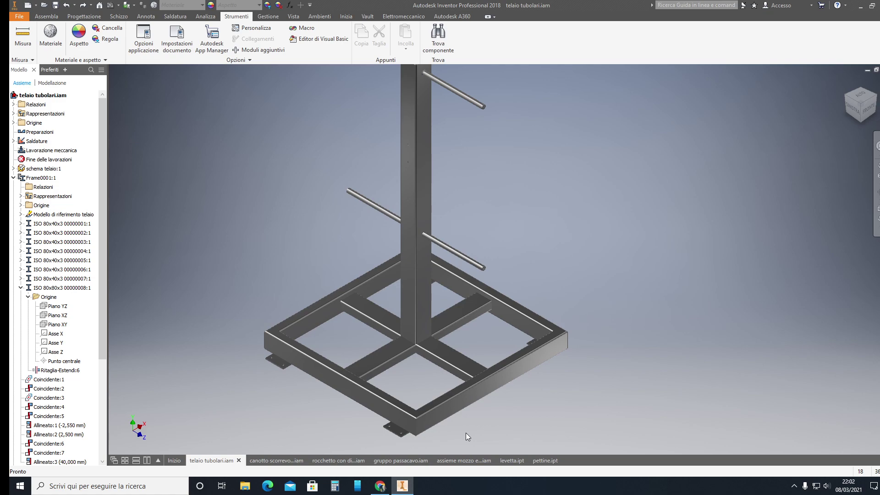
{"action": "scroll", "coordinate": [571, 354], "scroll_direction": "up", "scroll_amount": 2}
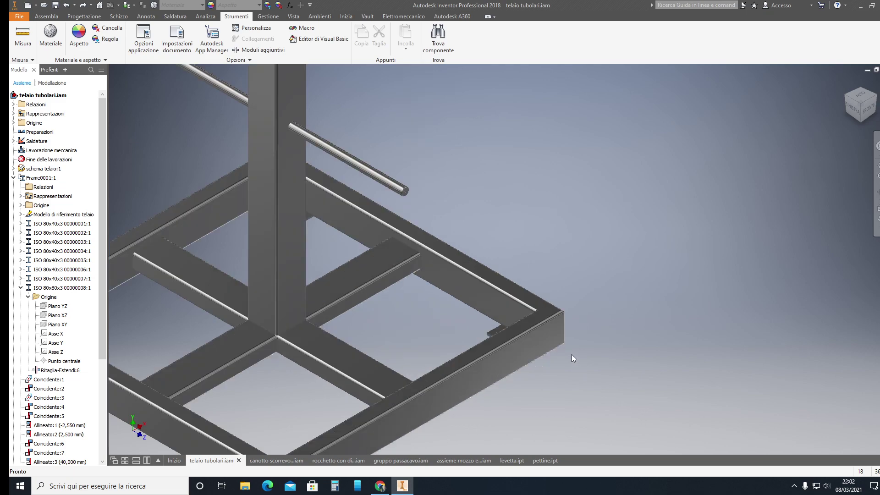
{"action": "scroll", "coordinate": [571, 354], "scroll_direction": "down", "scroll_amount": 3}
{"action": "scroll", "coordinate": [570, 354], "scroll_direction": "down", "scroll_amount": 2}
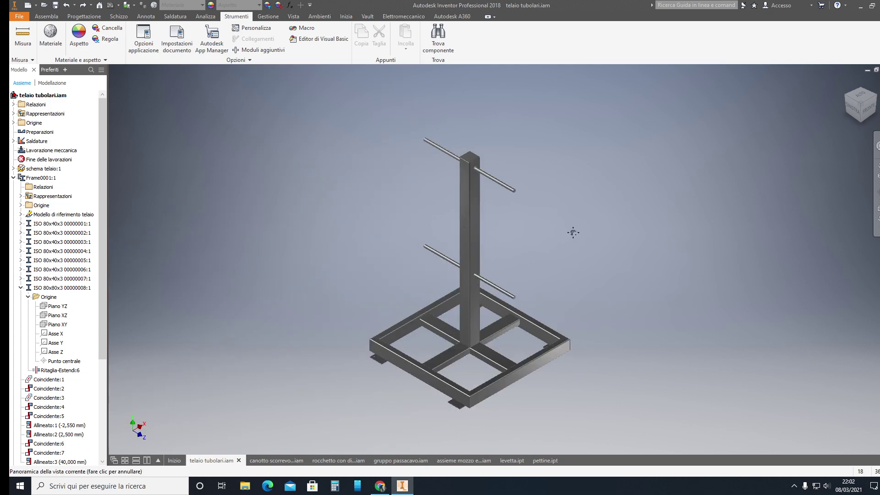
{"action": "middle_click_drag", "start_coordinate": [570, 229], "coordinate": [562, 243]}
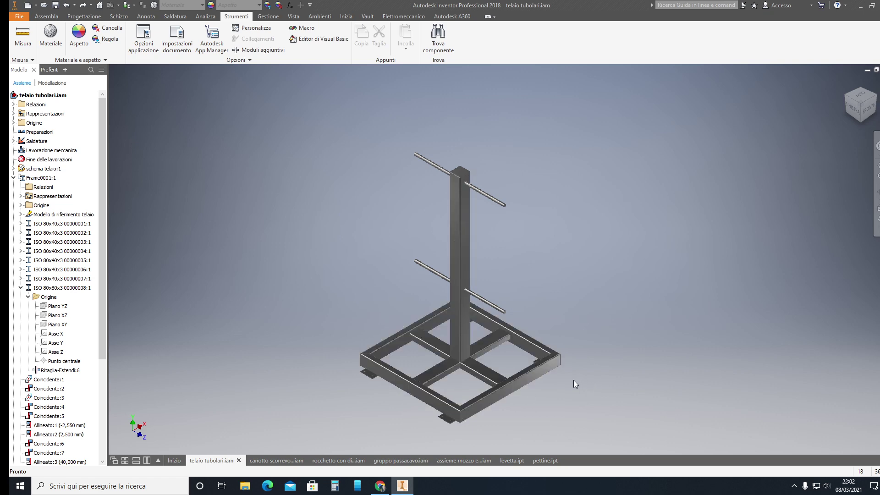
{"action": "scroll", "coordinate": [574, 353], "scroll_direction": "up", "scroll_amount": 2}
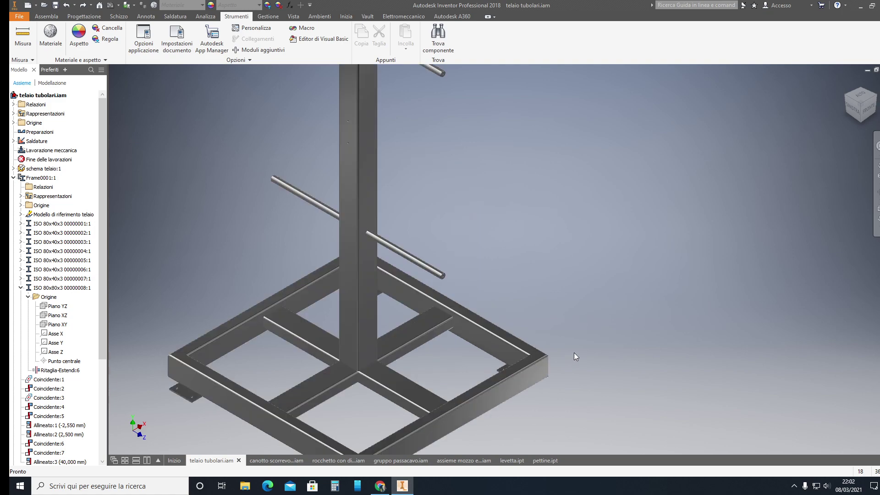
{"action": "scroll", "coordinate": [574, 352], "scroll_direction": "down", "scroll_amount": 4}
{"action": "scroll", "coordinate": [573, 353], "scroll_direction": "up", "scroll_amount": 1}
{"action": "scroll", "coordinate": [576, 357], "scroll_direction": "up", "scroll_amount": 3}
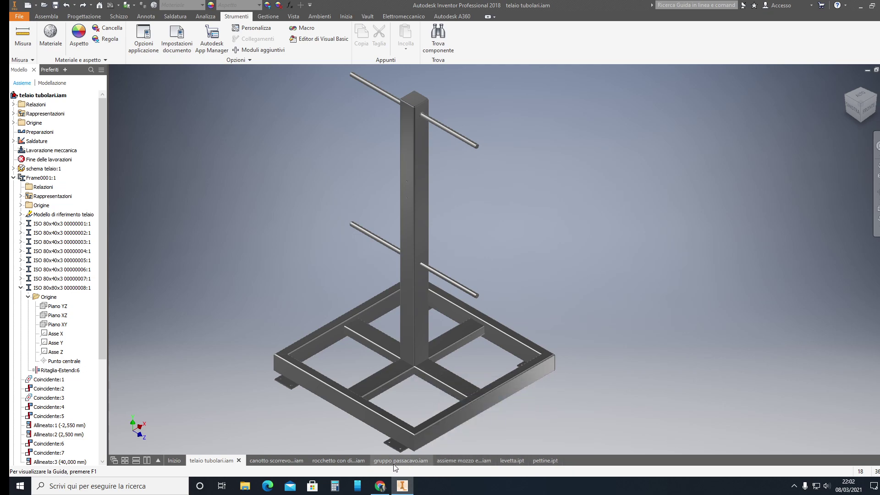
In assieme mozzo espandibile.iam, drag canotto scorrevole toward the disc to fold the lever arms.
{"action": "left_click", "coordinate": [461, 460]}
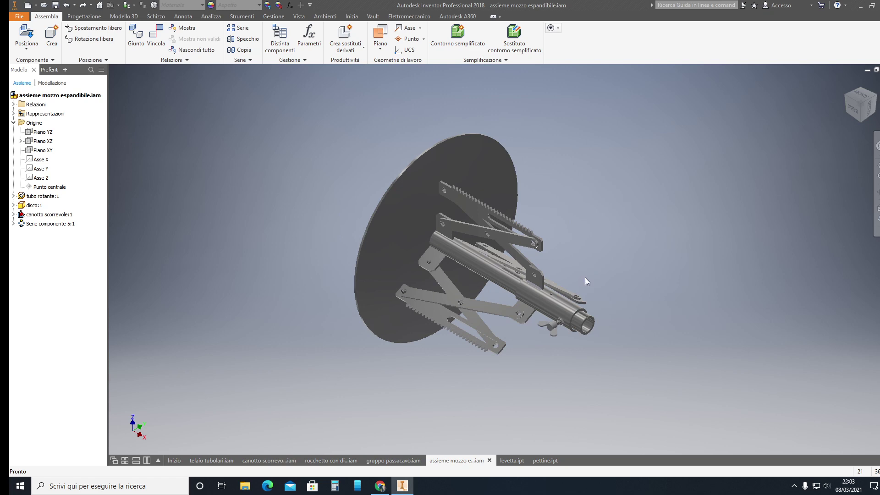
{"action": "mouse_move", "coordinate": [567, 316]}
{"action": "left_mouse_down"}
{"action": "mouse_move", "coordinate": [553, 306]}
{"action": "mouse_move", "coordinate": [573, 311]}
{"action": "mouse_move", "coordinate": [544, 293]}
{"action": "mouse_move", "coordinate": [563, 302]}
{"action": "mouse_move", "coordinate": [548, 297]}
{"action": "mouse_move", "coordinate": [557, 312]}
{"action": "mouse_move", "coordinate": [567, 308]}
{"action": "mouse_move", "coordinate": [561, 300]}
{"action": "mouse_move", "coordinate": [559, 307]}
{"action": "left_mouse_up"}
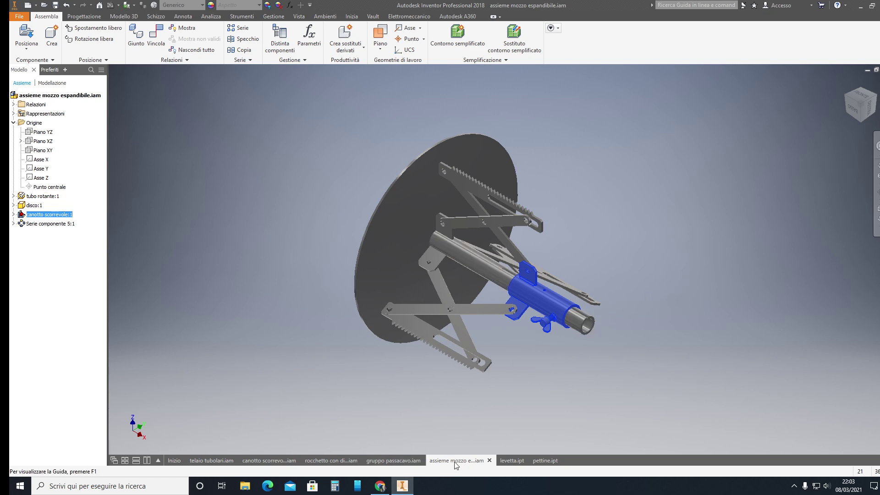
Dismiss the Apri dialog and create Assieme1 from the Standard.iam template, accepting the style conflict.
{"action": "left_click", "coordinate": [45, 7]}
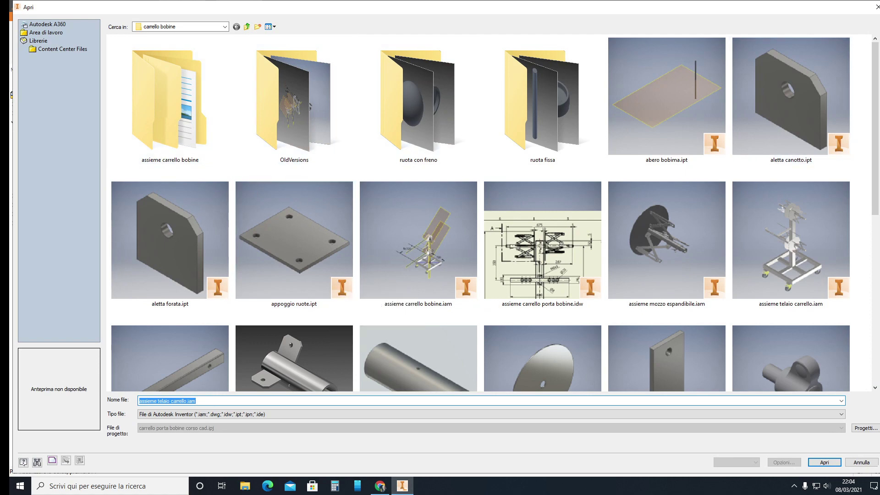
{"action": "left_click", "coordinate": [877, 7]}
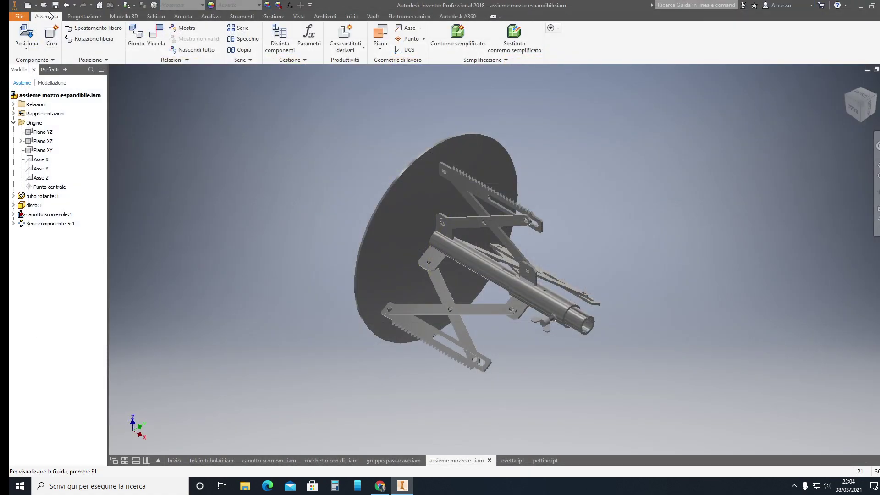
{"action": "left_click", "coordinate": [28, 5]}
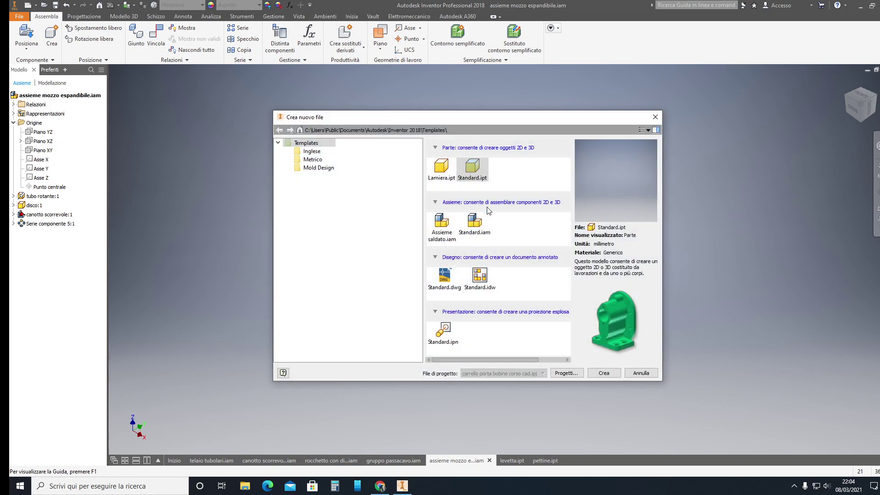
{"action": "left_click", "coordinate": [475, 223]}
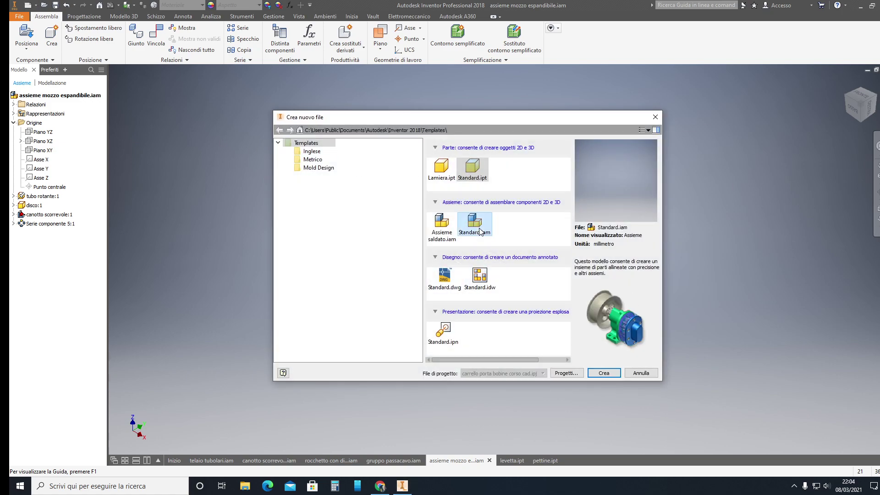
{"action": "left_click", "coordinate": [599, 373]}
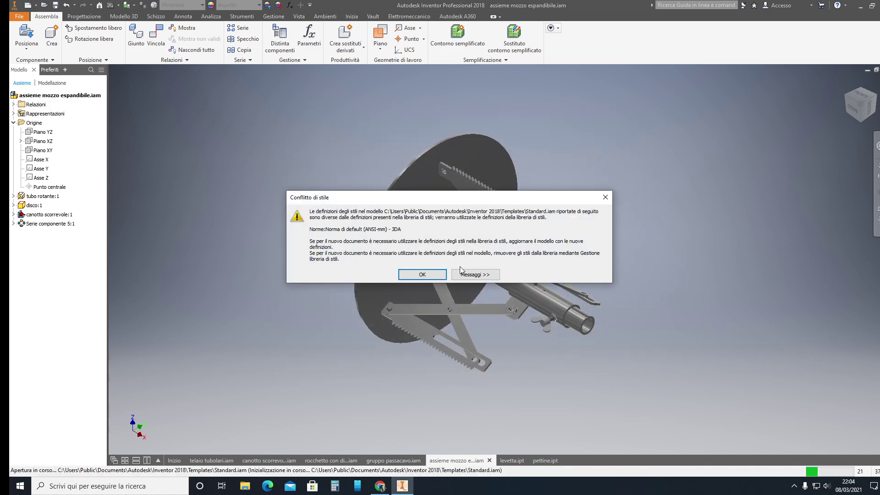
{"action": "left_click", "coordinate": [427, 274]}
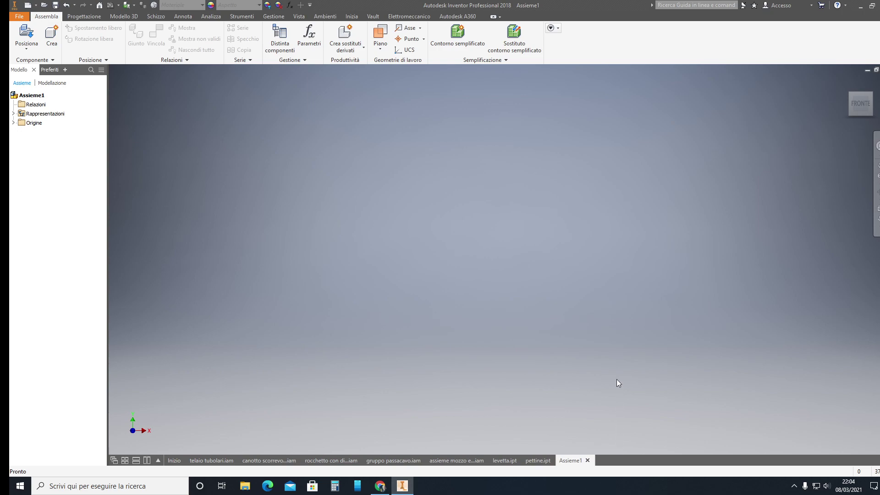
Save Assieme1 as 'gruppo porta bobina.iam' in the carrello corso folder.
{"action": "left_click", "coordinate": [55, 5]}
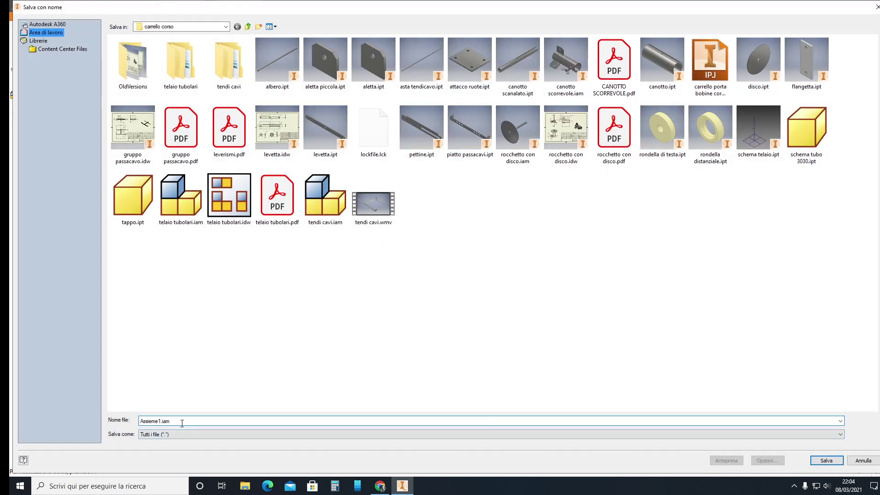
{"action": "left_click_drag", "start_coordinate": [182, 421], "coordinate": [139, 421]}
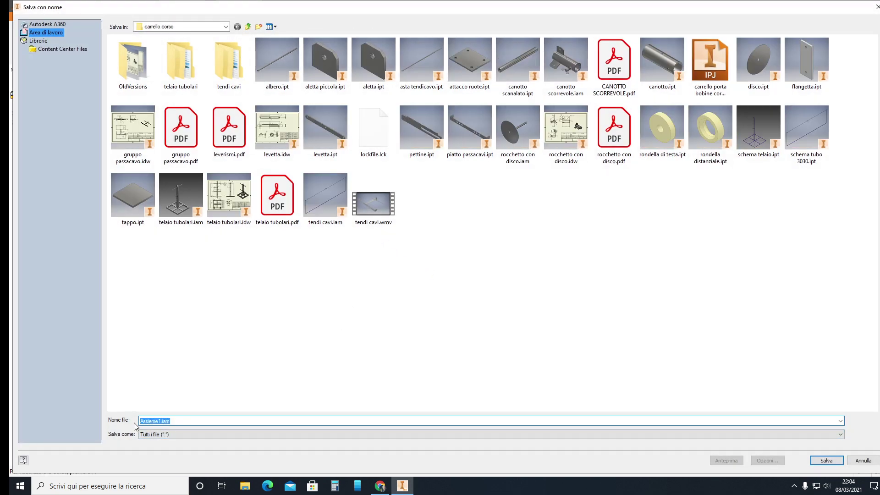
{"action": "type", "text": "grupp"}
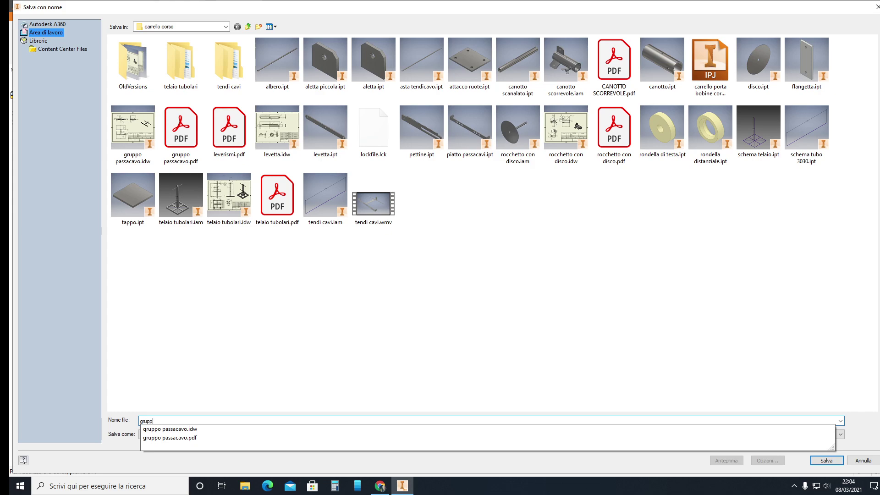
{"action": "type", "text": "o port"}
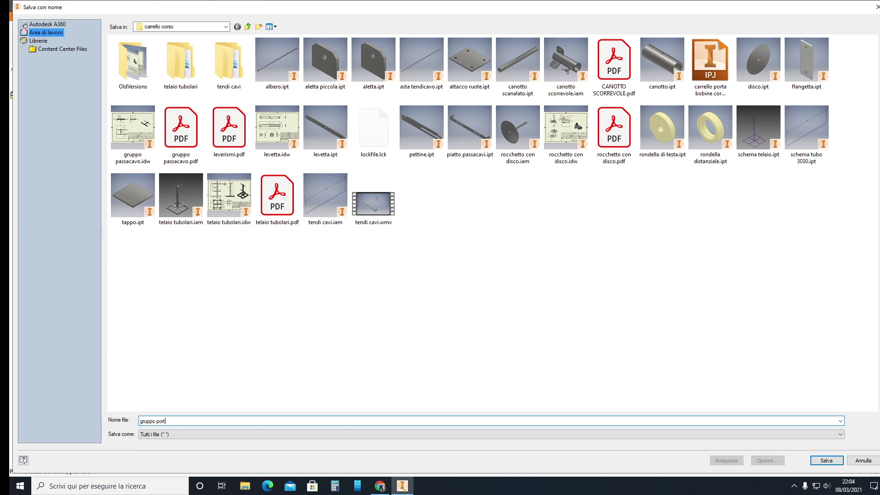
{"action": "type", "text": "a bobi"}
{"action": "type", "text": "na"}
{"action": "left_click", "coordinate": [825, 461]}
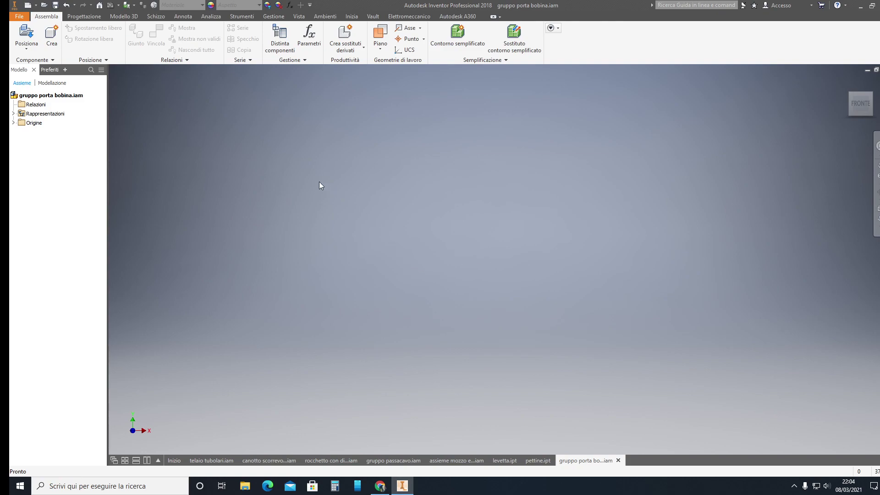
Place rocchetto con disco.iam into the assembly, grounded at the origin.
{"action": "left_click", "coordinate": [26, 46]}
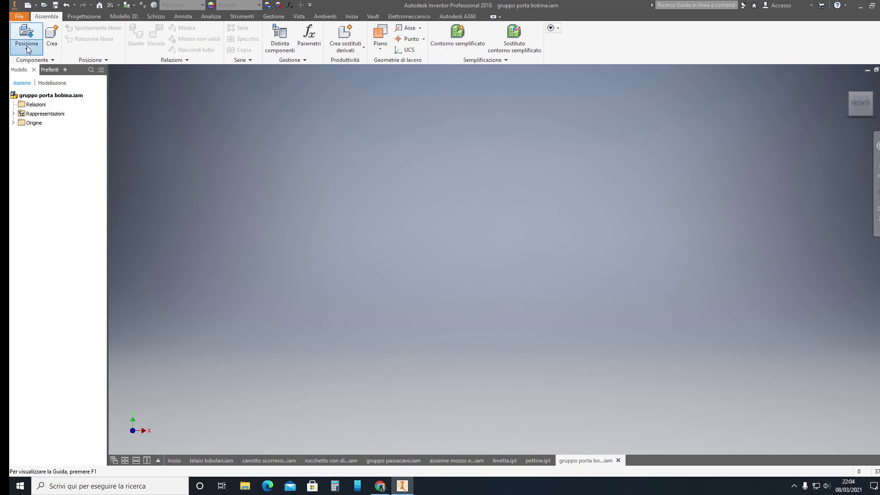
{"action": "left_click", "coordinate": [35, 65]}
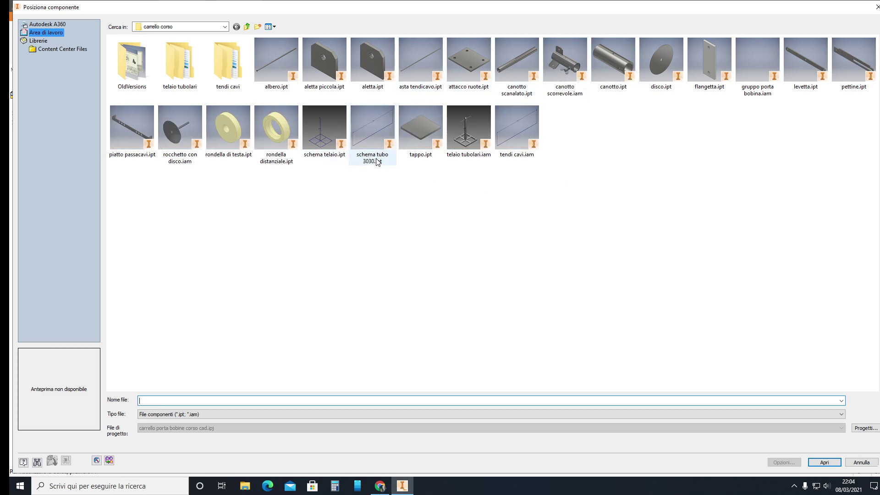
{"action": "left_click", "coordinate": [181, 127]}
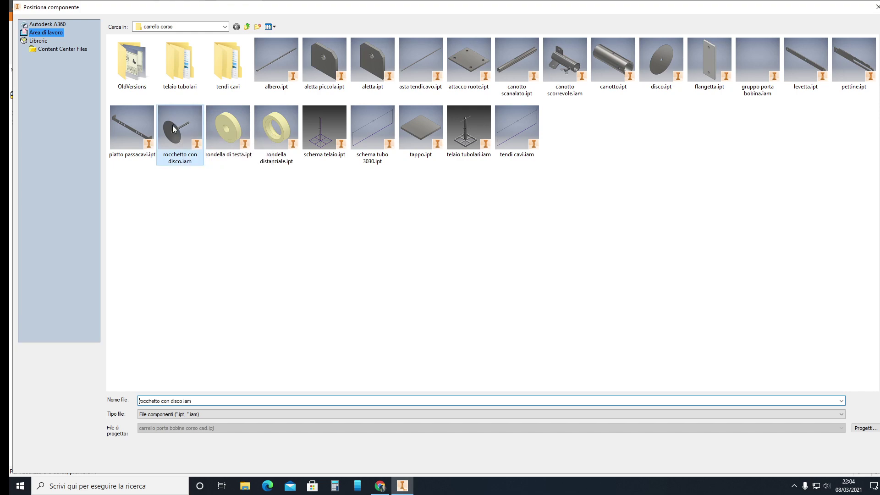
{"action": "left_click", "coordinate": [834, 463]}
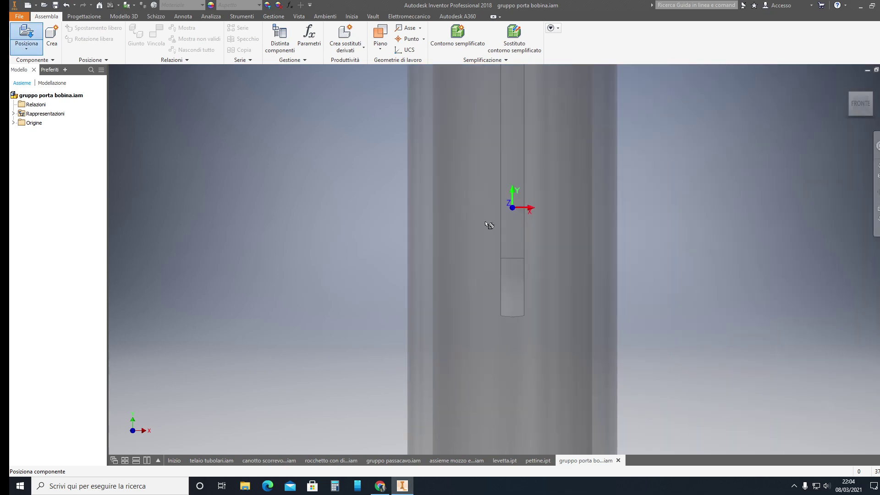
{"action": "right_click", "coordinate": [450, 247]}
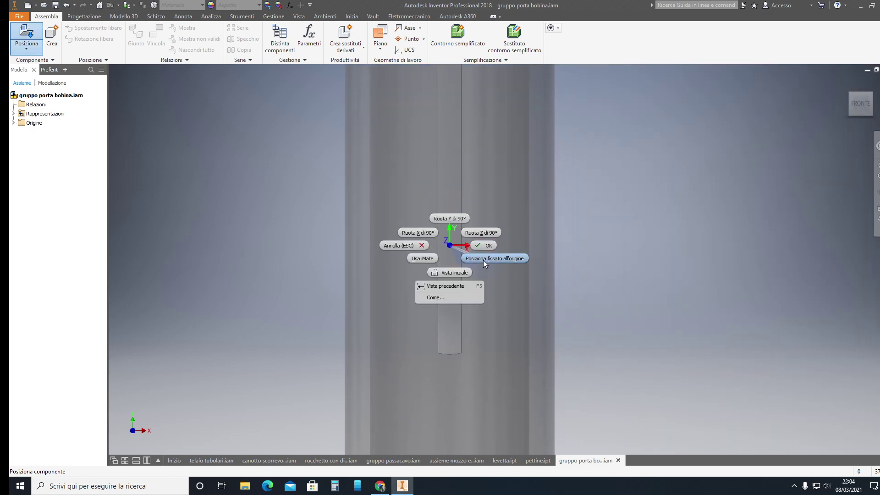
{"action": "left_click", "coordinate": [483, 260]}
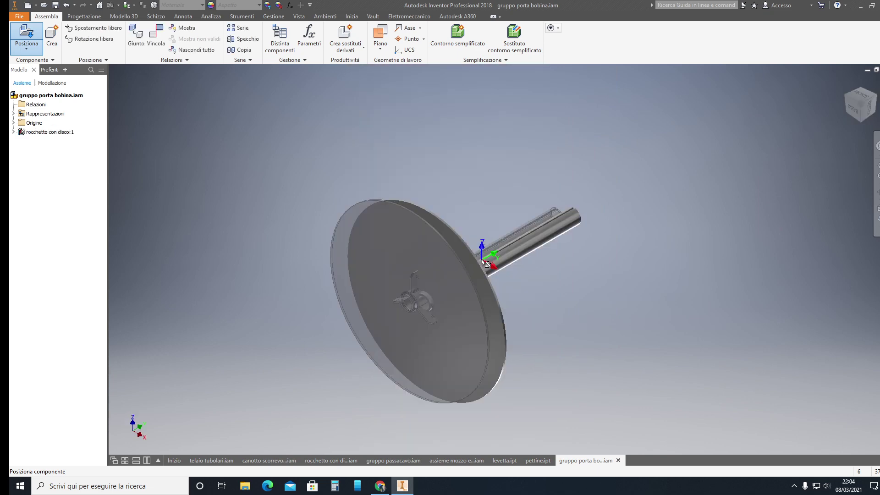
{"action": "key", "text": "Escape"}
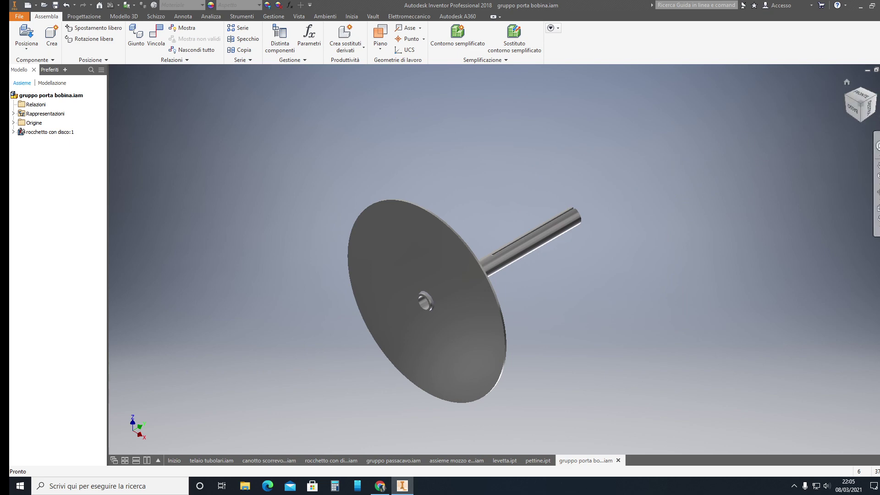
View the placed rocchetto con disco from the right side and zoom to fit.
{"action": "left_click", "coordinate": [877, 98]}
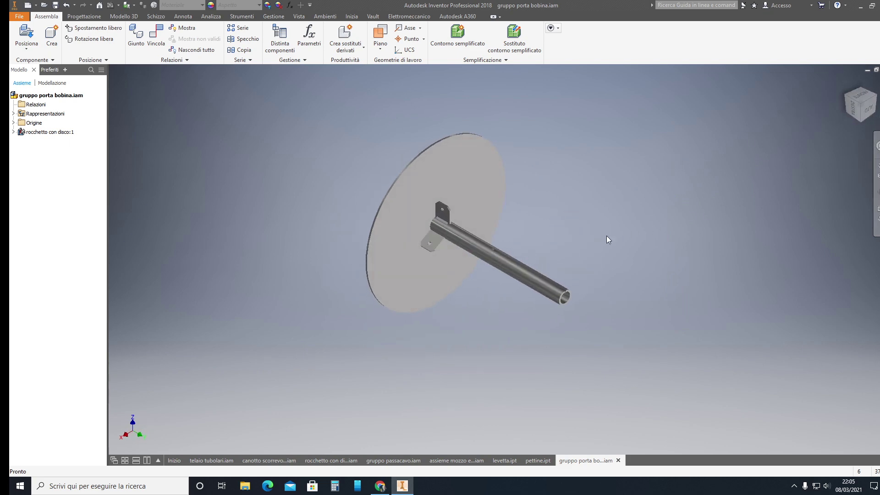
{"action": "scroll", "coordinate": [571, 227], "scroll_direction": "down", "scroll_amount": 3}
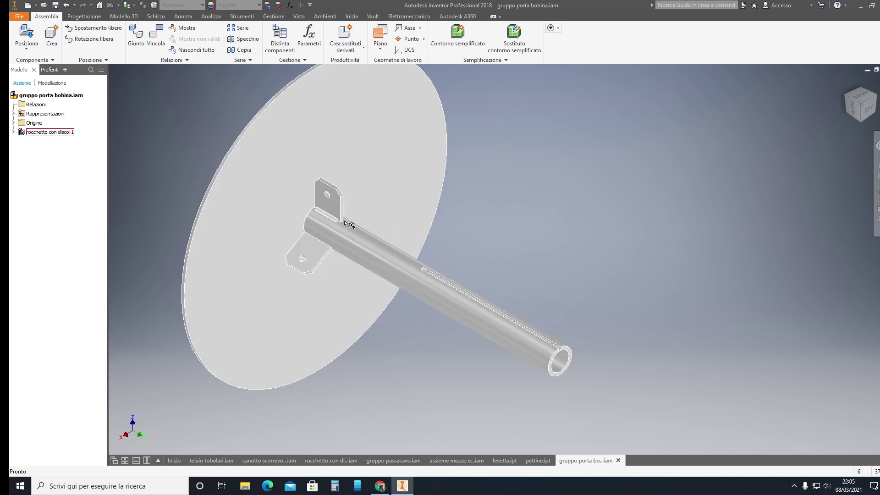
{"action": "scroll", "coordinate": [339, 230], "scroll_direction": "down", "scroll_amount": 3}
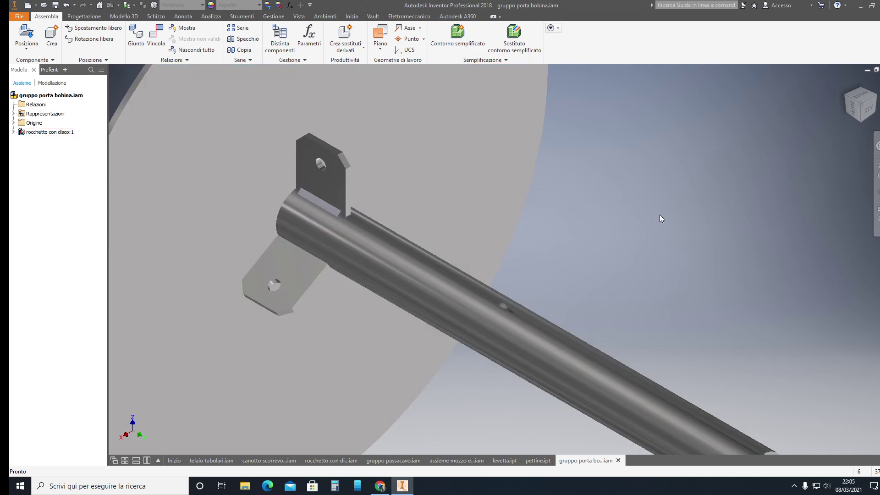
{"action": "scroll", "coordinate": [660, 213], "scroll_direction": "up", "scroll_amount": 5}
{"action": "scroll", "coordinate": [660, 213], "scroll_direction": "down", "scroll_amount": 2}
{"action": "scroll", "coordinate": [616, 221], "scroll_direction": "down", "scroll_amount": 2}
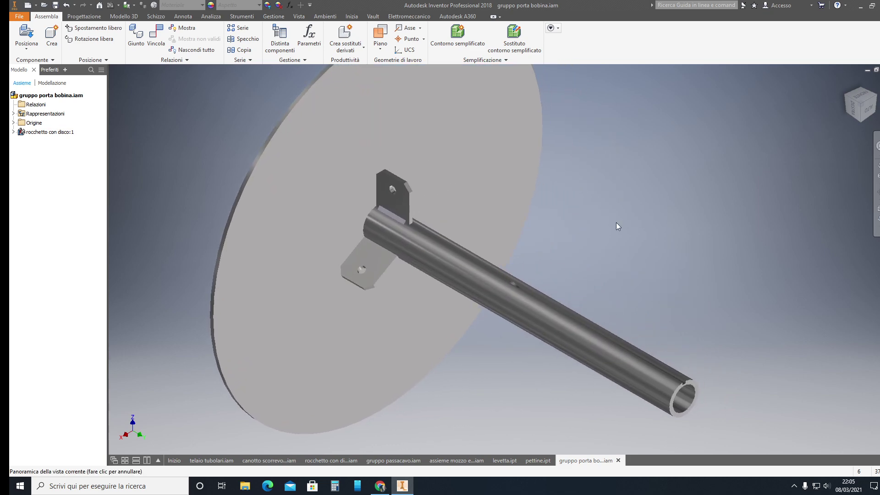
Place one canotto scorrevole sleeve beside the tube.
{"action": "left_click", "coordinate": [33, 50]}
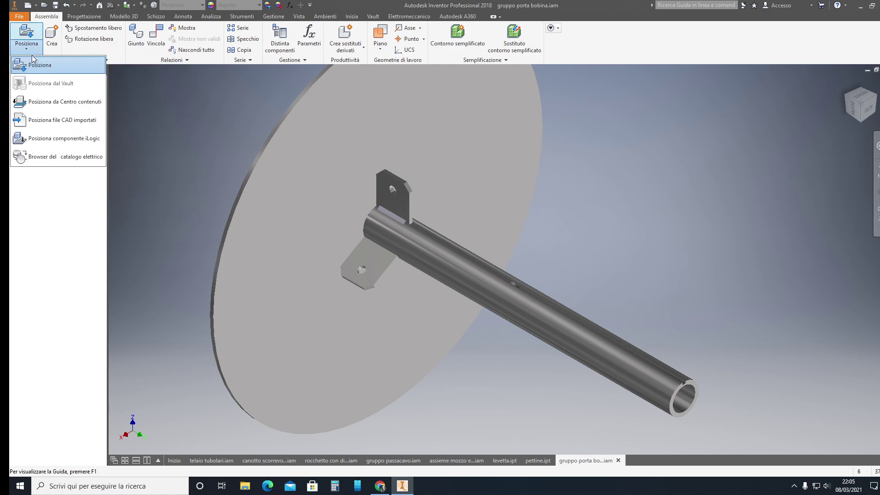
{"action": "left_click", "coordinate": [40, 68]}
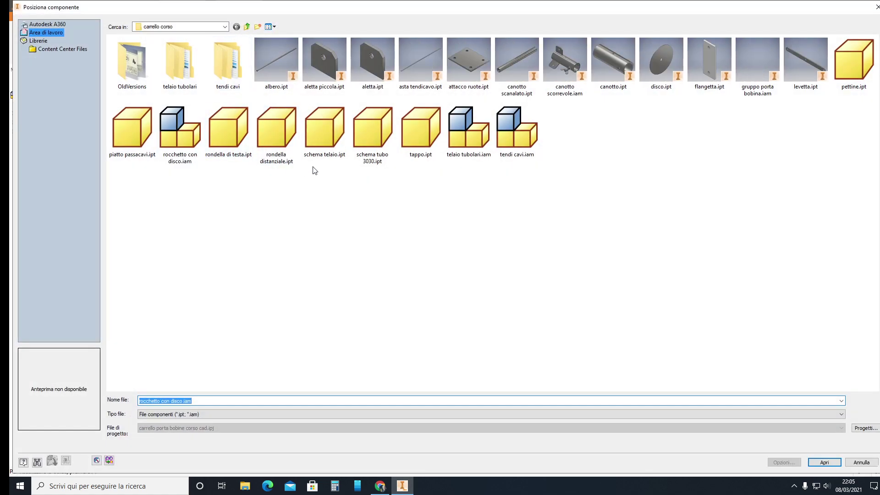
{"action": "left_click", "coordinate": [557, 73]}
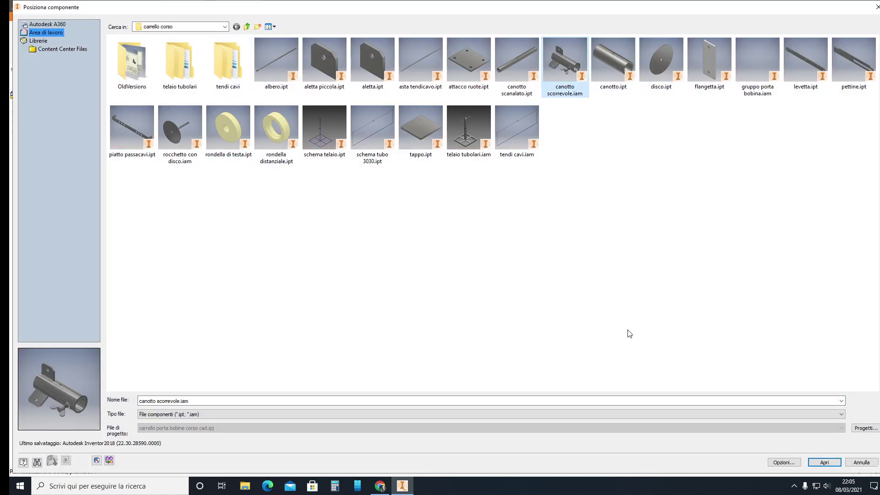
{"action": "left_click", "coordinate": [820, 463]}
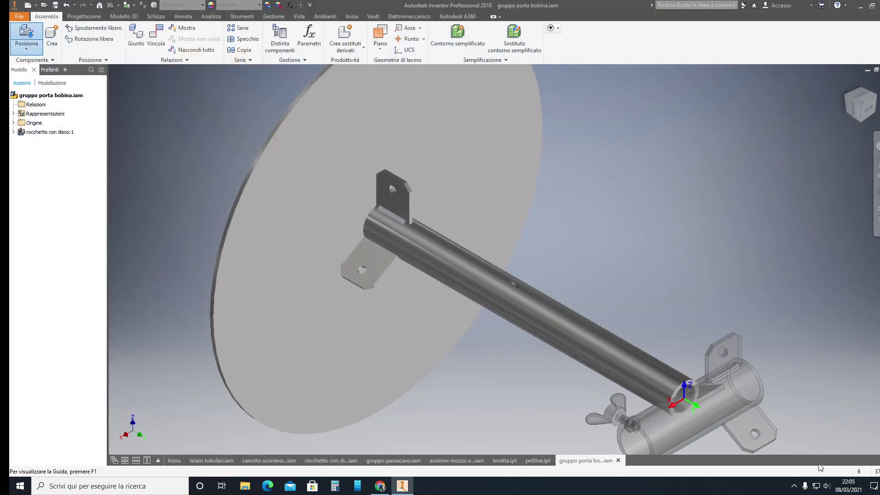
{"action": "left_click", "coordinate": [739, 192]}
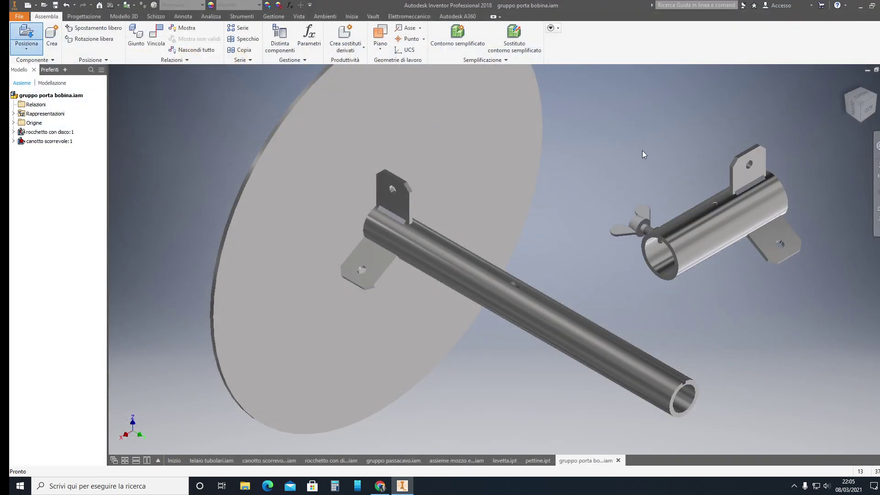
{"action": "key", "text": "Escape"}
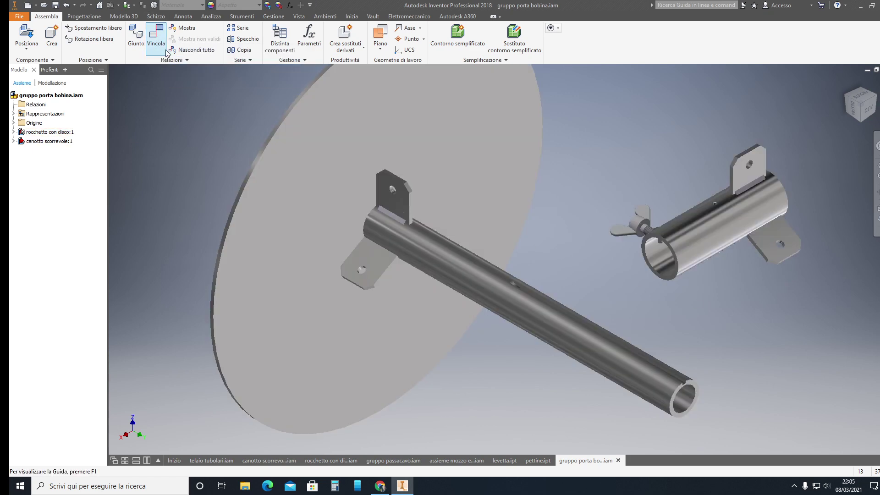
Freely rotate the sleeve so its bore roughly parallels the long tube.
{"action": "left_click", "coordinate": [89, 38]}
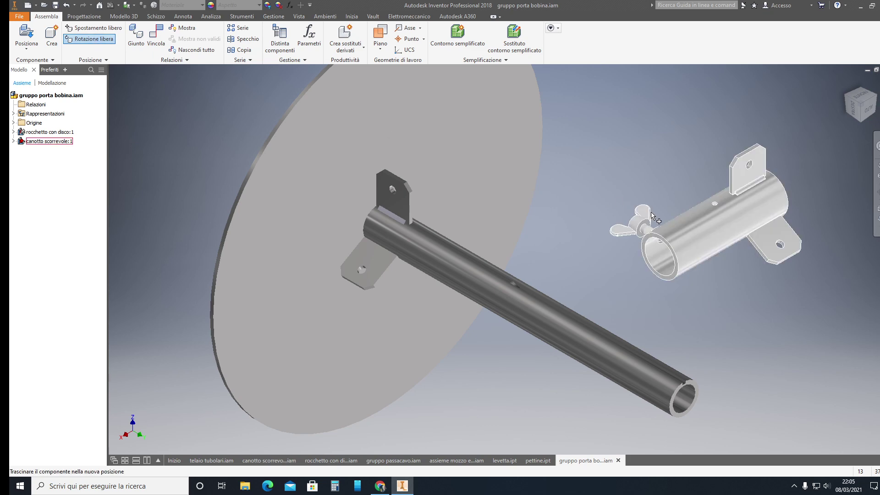
{"action": "left_click", "coordinate": [673, 243]}
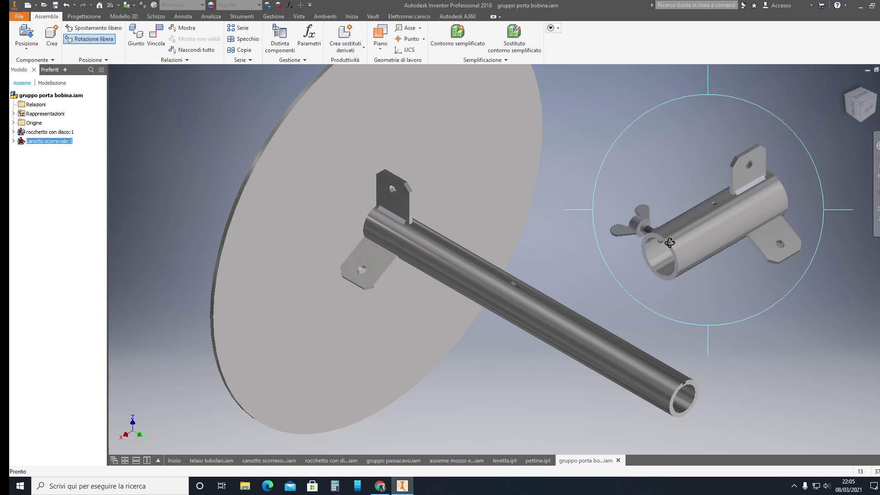
{"action": "mouse_move", "coordinate": [669, 243]}
{"action": "left_mouse_down"}
{"action": "mouse_move", "coordinate": [715, 274]}
{"action": "mouse_move", "coordinate": [695, 269]}
{"action": "left_mouse_up"}
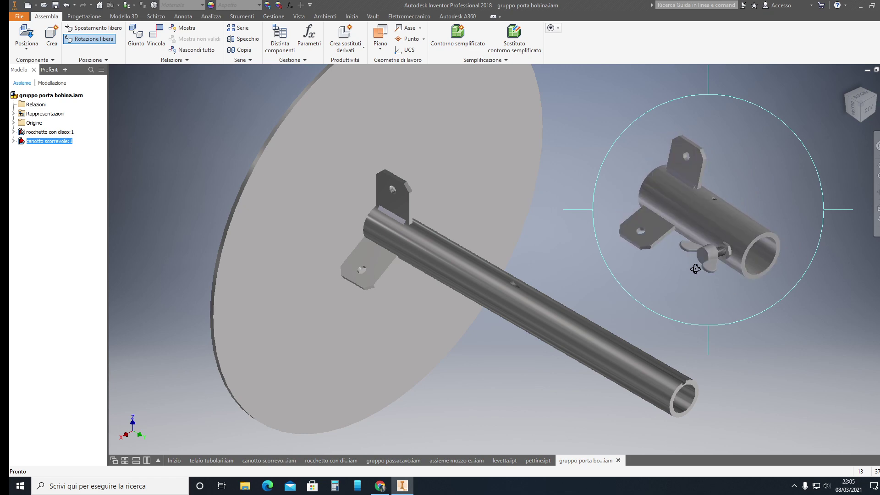
{"action": "key", "text": "Escape"}
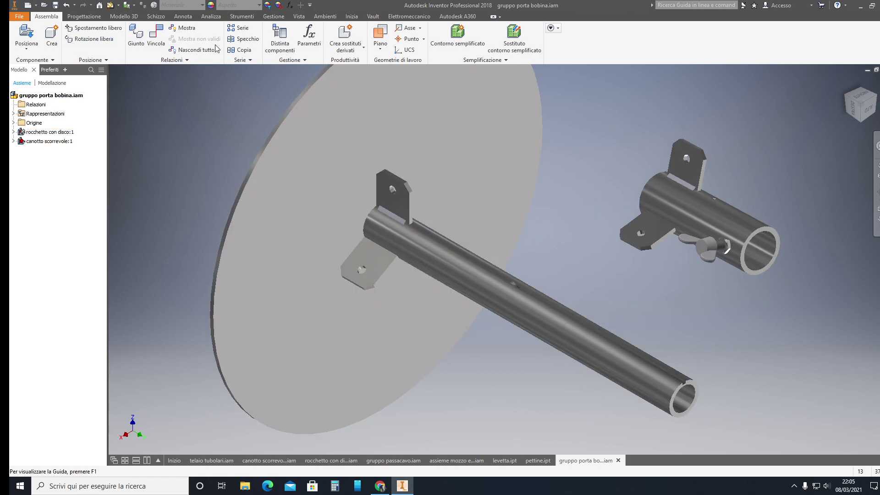
Constrain the sleeve's axis to the long tube's axis and slide it toward the tube's end.
{"action": "left_click", "coordinate": [155, 39]}
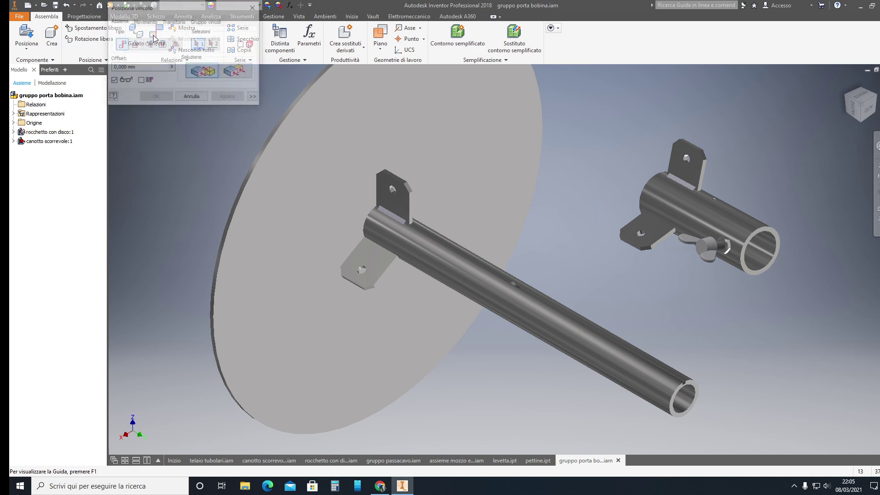
{"action": "left_click", "coordinate": [765, 253]}
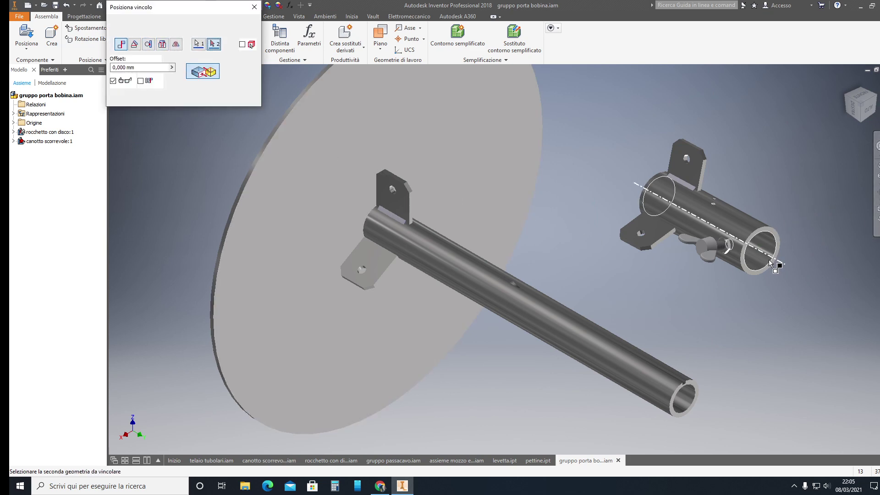
{"action": "left_click", "coordinate": [608, 358]}
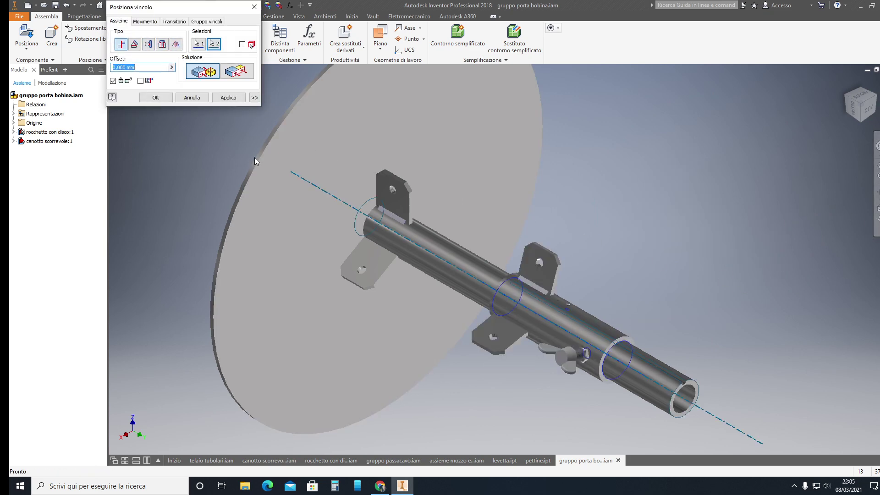
{"action": "left_click", "coordinate": [228, 97]}
{"action": "key", "text": "Escape"}
{"action": "left_click", "coordinate": [570, 316]}
{"action": "mouse_move", "coordinate": [571, 317]}
{"action": "left_mouse_down"}
{"action": "mouse_move", "coordinate": [588, 310]}
{"action": "mouse_move", "coordinate": [587, 349]}
{"action": "mouse_move", "coordinate": [553, 301]}
{"action": "mouse_move", "coordinate": [543, 419]}
{"action": "left_mouse_up"}
{"action": "left_click", "coordinate": [694, 260]}
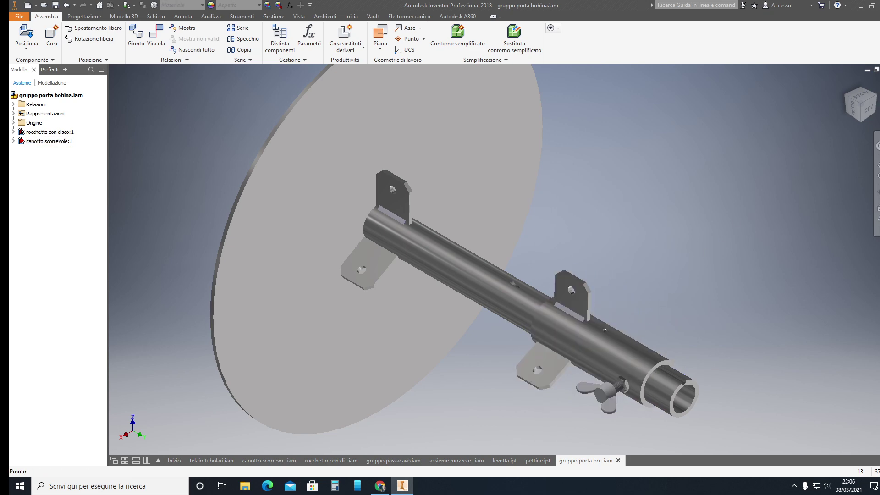
Check the sleeve's alignment from the ViewCube top view, then return to the Home view.
{"action": "left_click", "coordinate": [867, 110]}
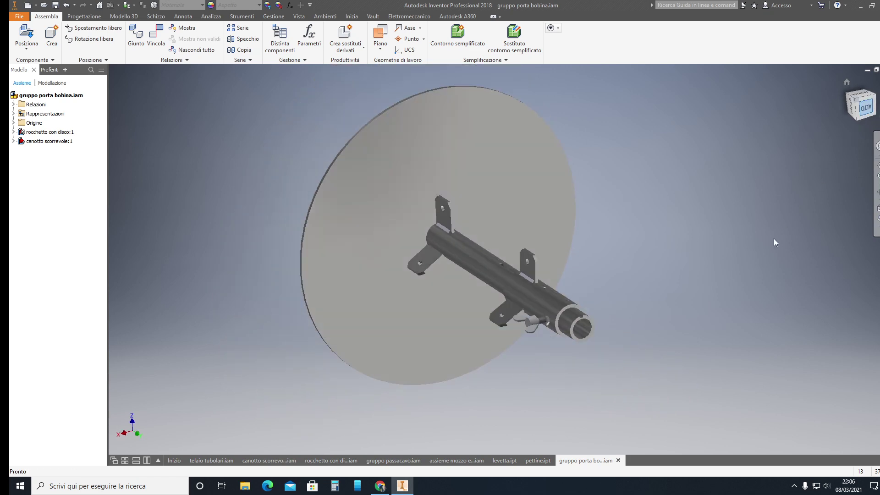
{"action": "scroll", "coordinate": [512, 236], "scroll_direction": "up", "scroll_amount": 5}
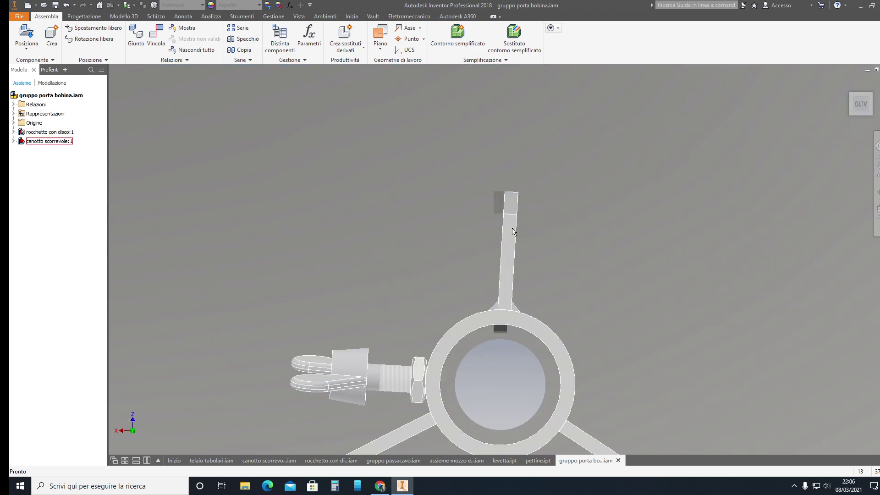
{"action": "mouse_move", "coordinate": [513, 232]}
{"action": "left_mouse_down"}
{"action": "mouse_move", "coordinate": [501, 224]}
{"action": "mouse_move", "coordinate": [517, 238]}
{"action": "left_mouse_up"}
{"action": "left_click", "coordinate": [779, 133]}
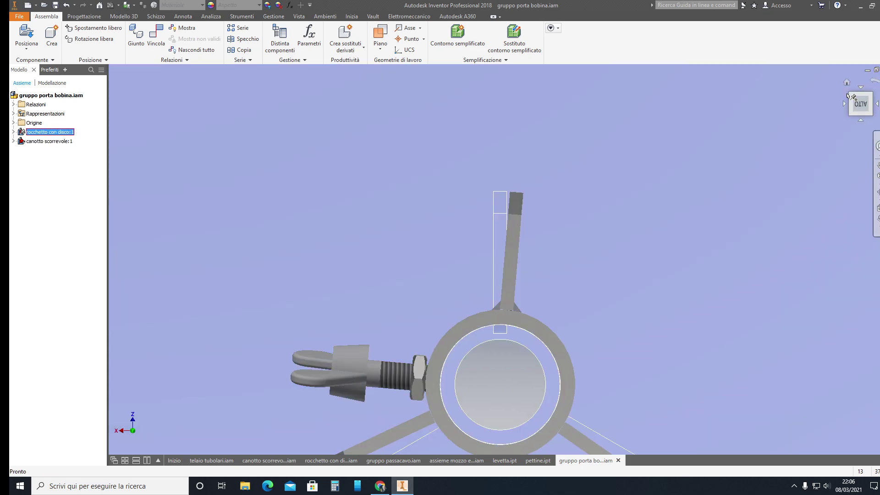
{"action": "key", "text": "F6"}
{"action": "left_click", "coordinate": [646, 198]}
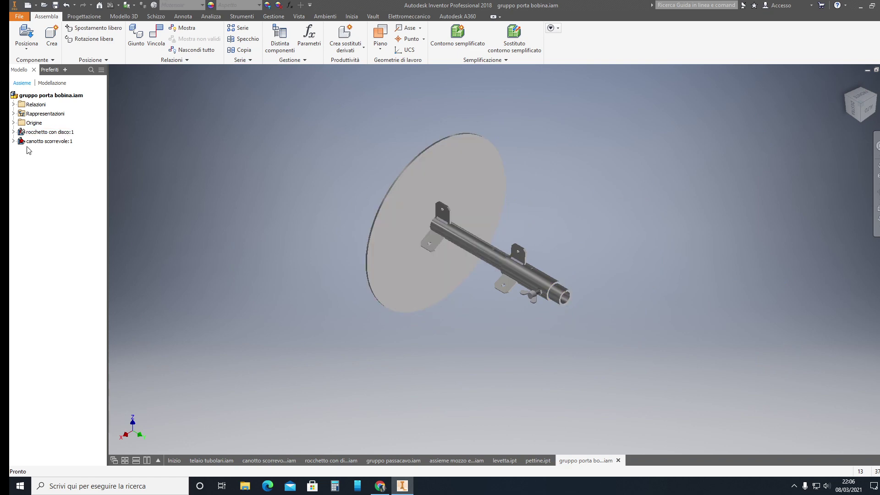
Expand the assembly's Origine folder in the browser and zoom onto the tube.
{"action": "left_click", "coordinate": [14, 122]}
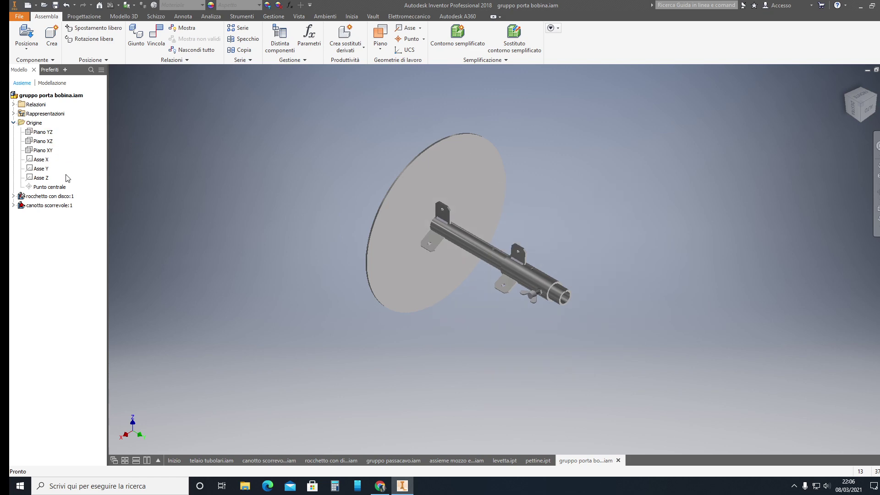
{"action": "left_click_drag", "start_coordinate": [435, 187], "coordinate": [421, 212]}
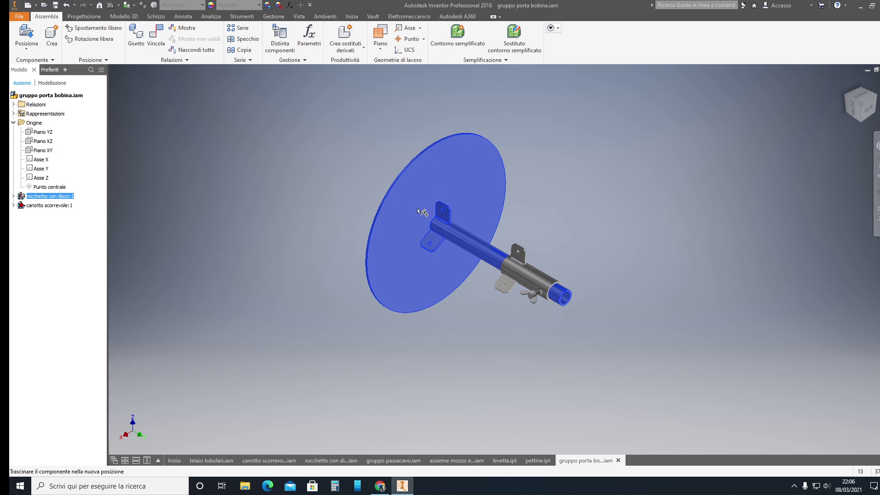
{"action": "left_click", "coordinate": [577, 154]}
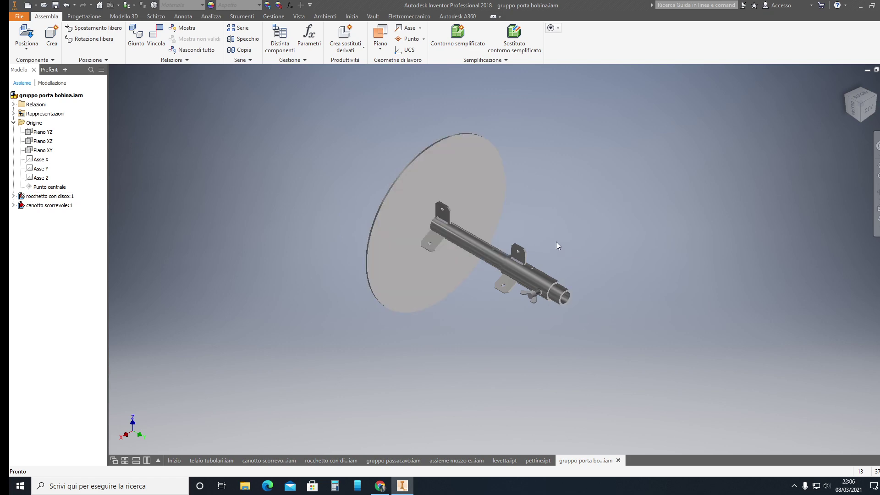
{"action": "scroll", "coordinate": [529, 252], "scroll_direction": "down", "scroll_amount": 5}
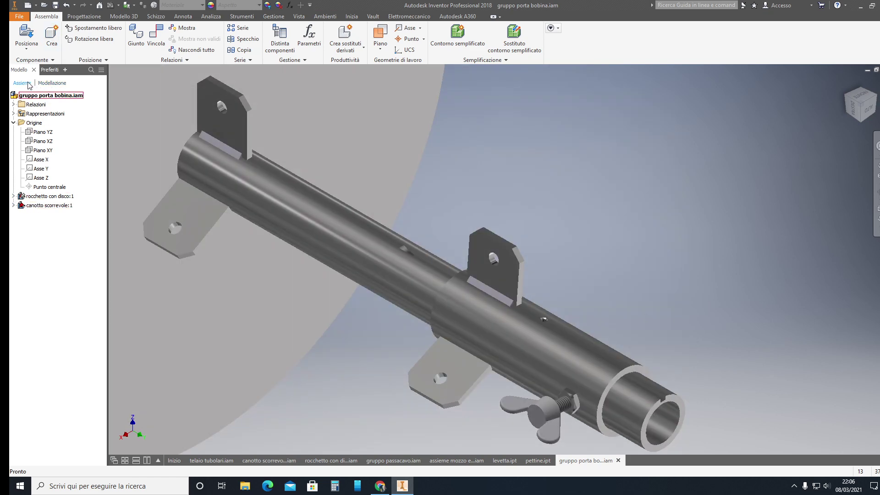
Select canotto scorrevole's Origine Piano XZ in the browser and begin Vincola with it.
{"action": "left_click", "coordinate": [14, 205]}
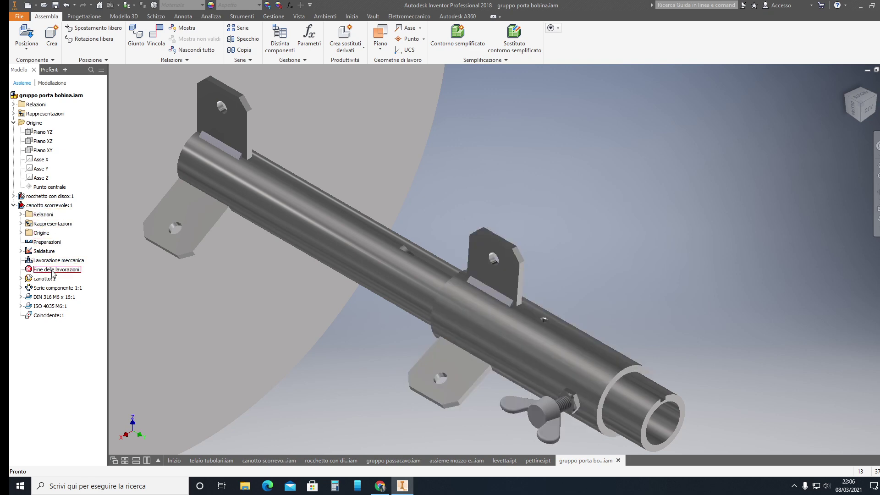
{"action": "left_click", "coordinate": [20, 233]}
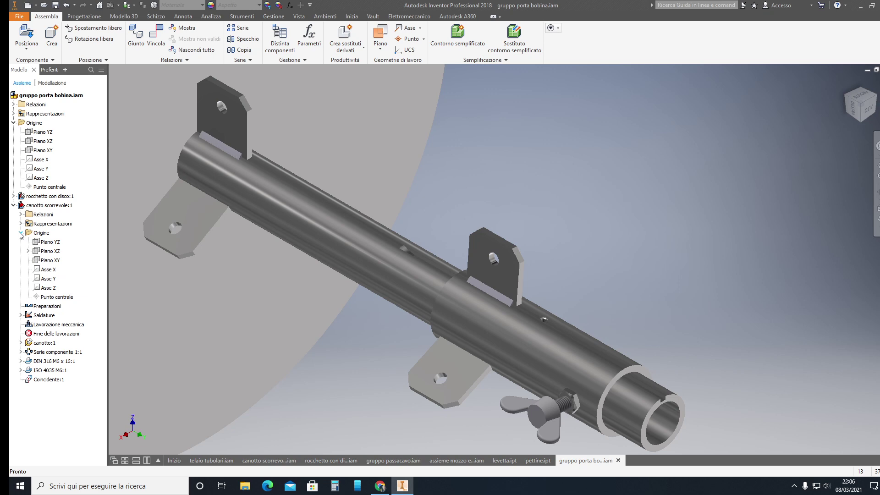
{"action": "left_click", "coordinate": [40, 253]}
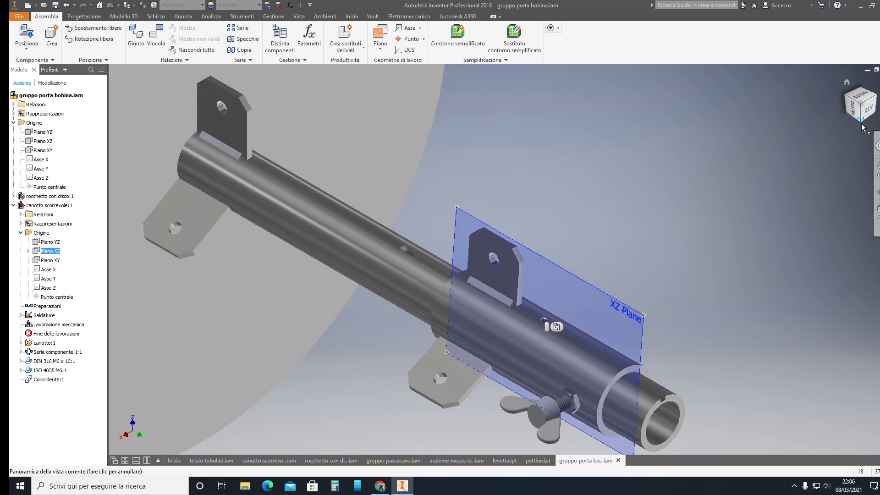
{"action": "left_click", "coordinate": [870, 111]}
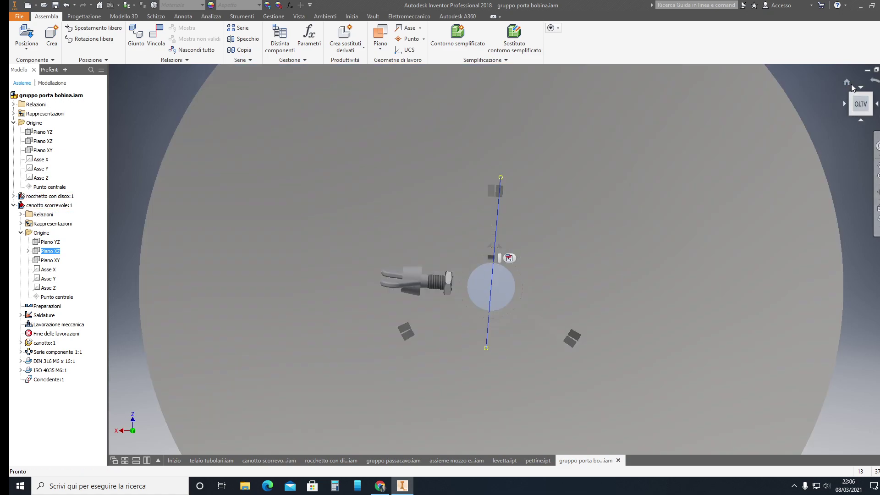
{"action": "left_click", "coordinate": [848, 84]}
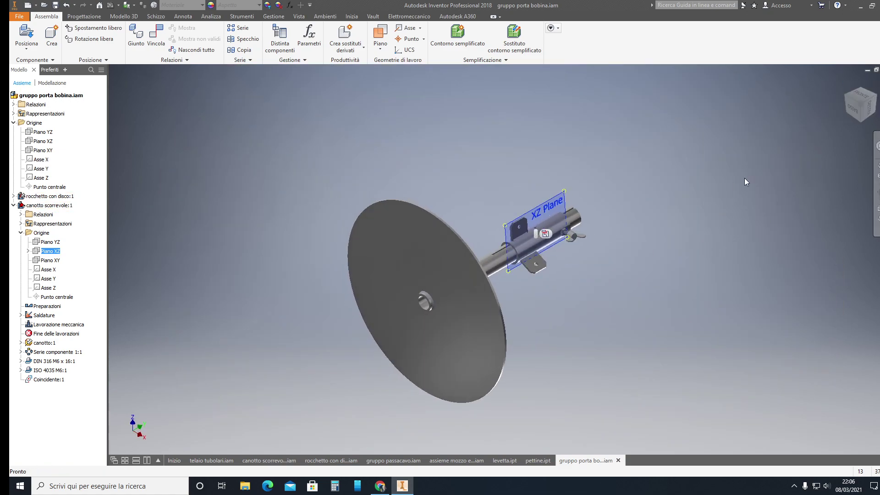
{"action": "mouse_move", "coordinate": [876, 96]}
{"action": "left_mouse_down"}
{"action": "mouse_move", "coordinate": [589, 293]}
{"action": "mouse_move", "coordinate": [534, 243]}
{"action": "left_mouse_up"}
{"action": "scroll", "coordinate": [535, 243], "scroll_direction": "up", "scroll_amount": 5}
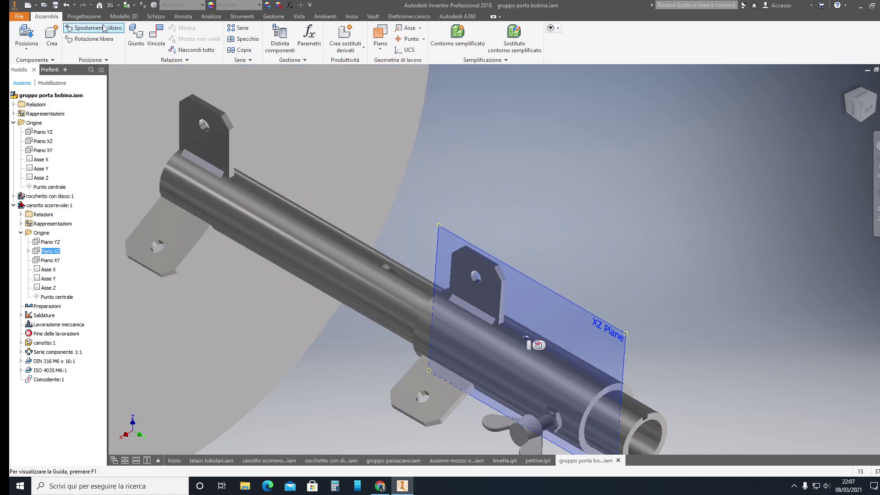
{"action": "left_click", "coordinate": [151, 35]}
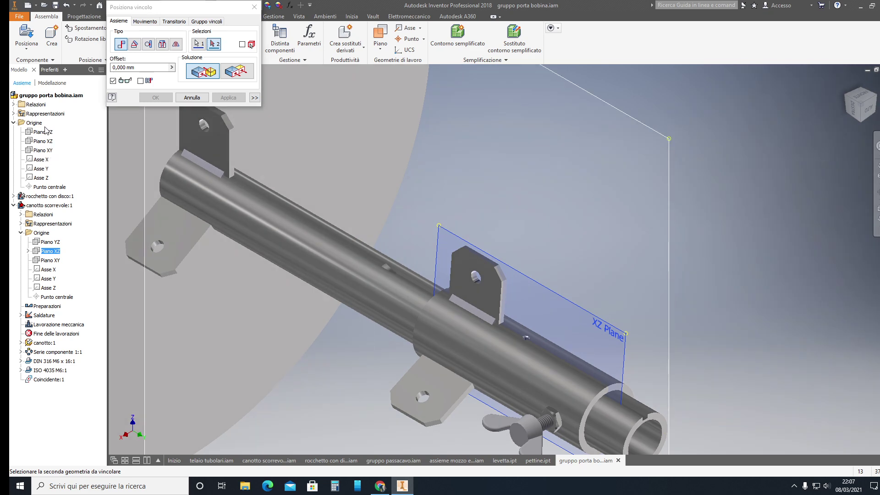
Drop the mistaken XZ pick, then mate the sleeve's XZ plane coincident with the assembly's YZ plane.
{"action": "left_click", "coordinate": [45, 141]}
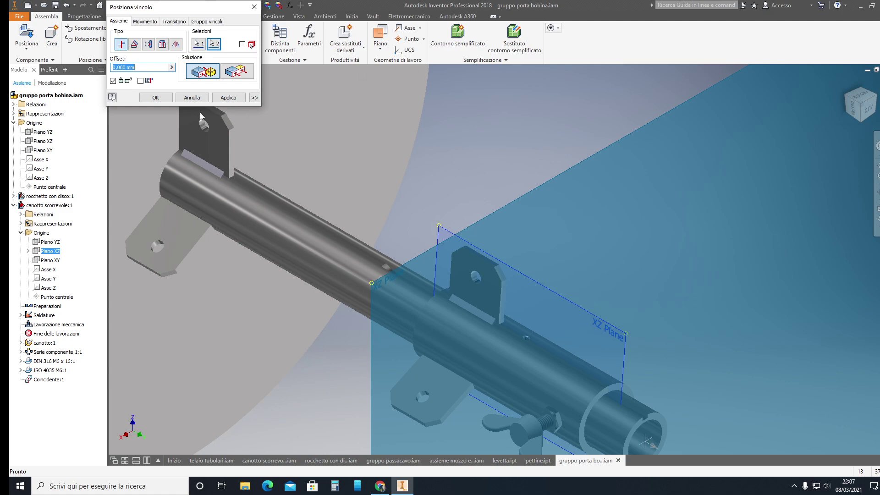
{"action": "left_click", "coordinate": [192, 98]}
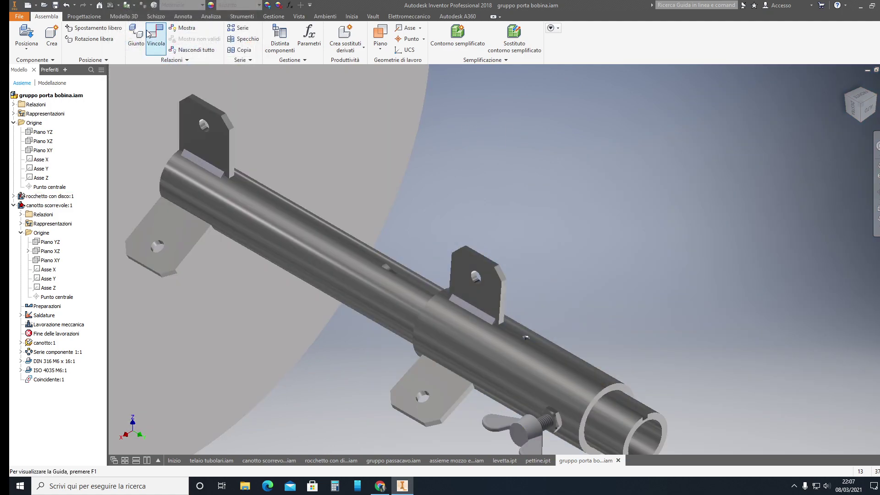
{"action": "left_click", "coordinate": [149, 36]}
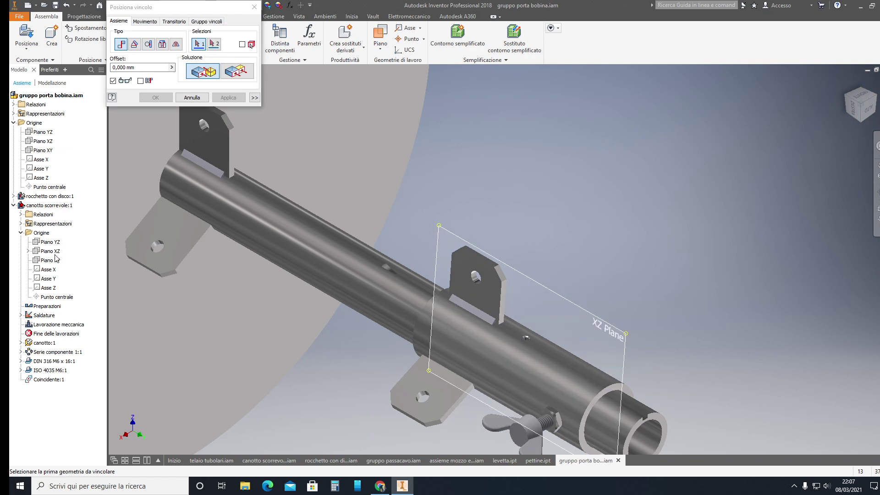
{"action": "left_click", "coordinate": [54, 252]}
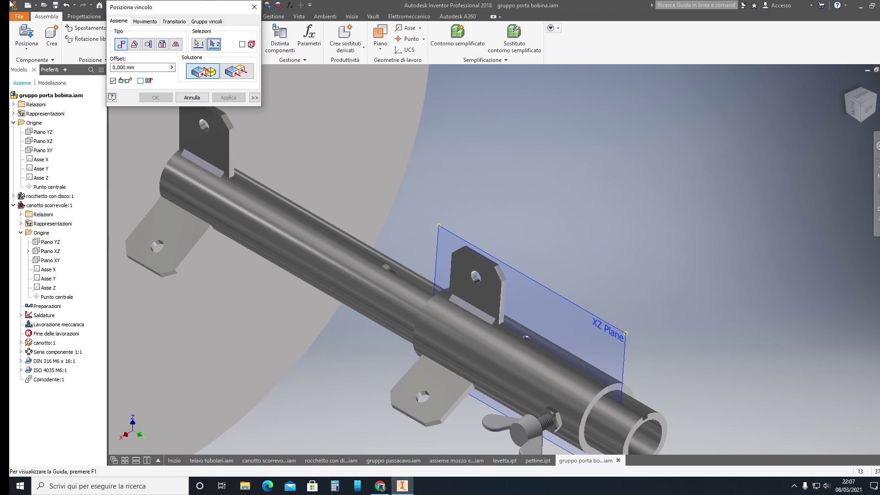
{"action": "left_click", "coordinate": [39, 132]}
{"action": "left_click", "coordinate": [227, 97]}
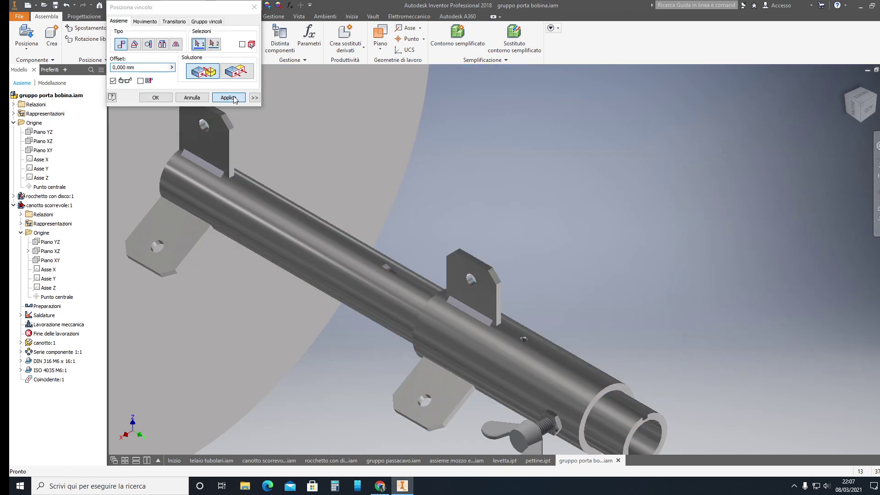
{"action": "key", "text": "Escape"}
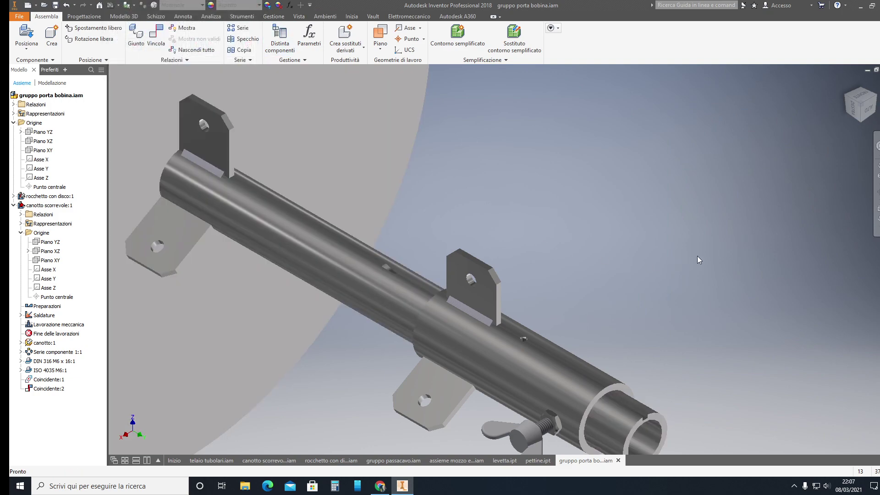
Drag the canotto scorrevole sleeve along the tube toward its open end.
{"action": "scroll", "coordinate": [662, 254], "scroll_direction": "down", "scroll_amount": 3}
{"action": "scroll", "coordinate": [651, 247], "scroll_direction": "up", "scroll_amount": 3}
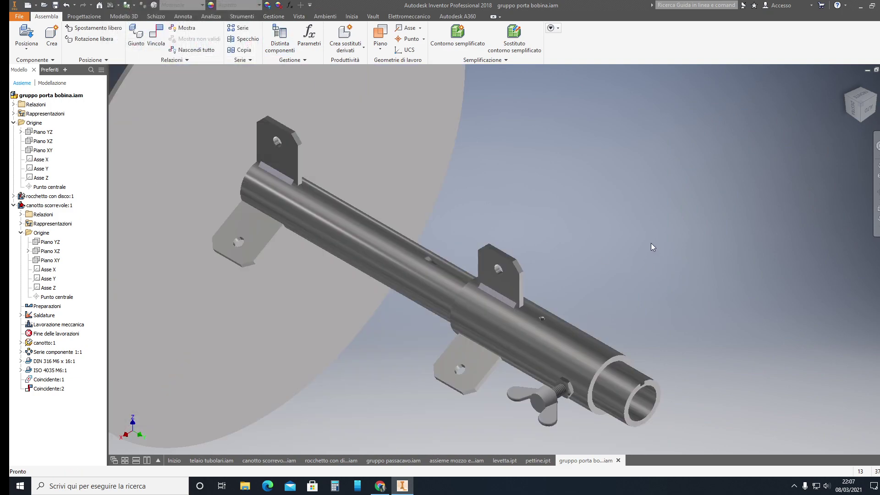
{"action": "scroll", "coordinate": [578, 324], "scroll_direction": "down", "scroll_amount": 3}
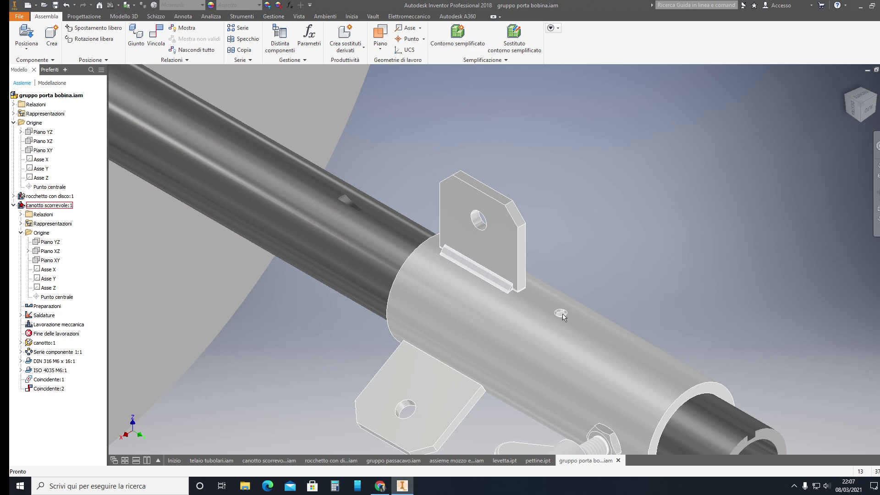
{"action": "mouse_move", "coordinate": [564, 316]}
{"action": "left_mouse_down"}
{"action": "mouse_move", "coordinate": [614, 353]}
{"action": "mouse_move", "coordinate": [491, 269]}
{"action": "mouse_move", "coordinate": [531, 313]}
{"action": "left_mouse_up"}
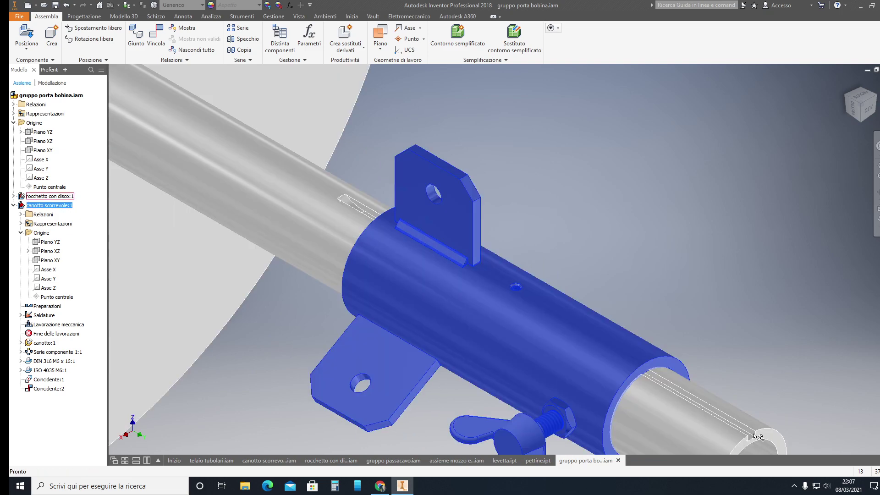
{"action": "scroll", "coordinate": [766, 436], "scroll_direction": "up", "scroll_amount": 2}
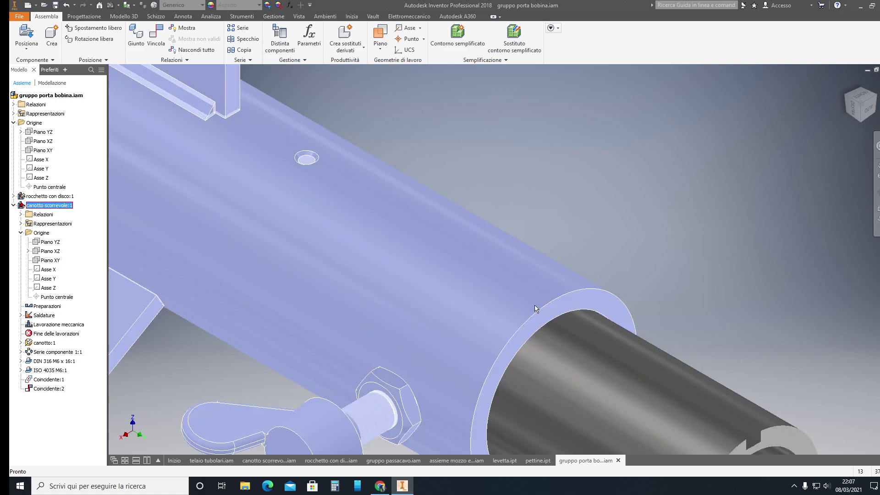
{"action": "left_click_drag", "start_coordinate": [304, 162], "coordinate": [626, 356]}
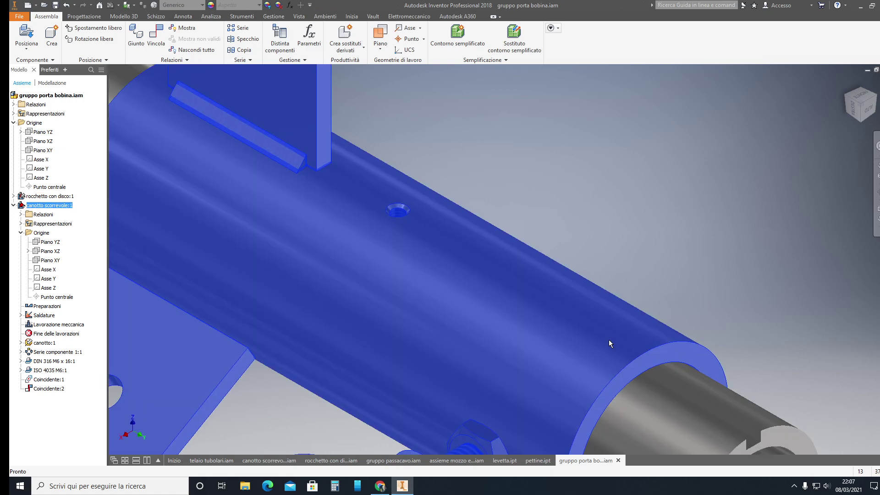
{"action": "mouse_move", "coordinate": [609, 340]}
{"action": "left_mouse_down"}
{"action": "mouse_move", "coordinate": [654, 356]}
{"action": "mouse_move", "coordinate": [355, 212]}
{"action": "left_mouse_up"}
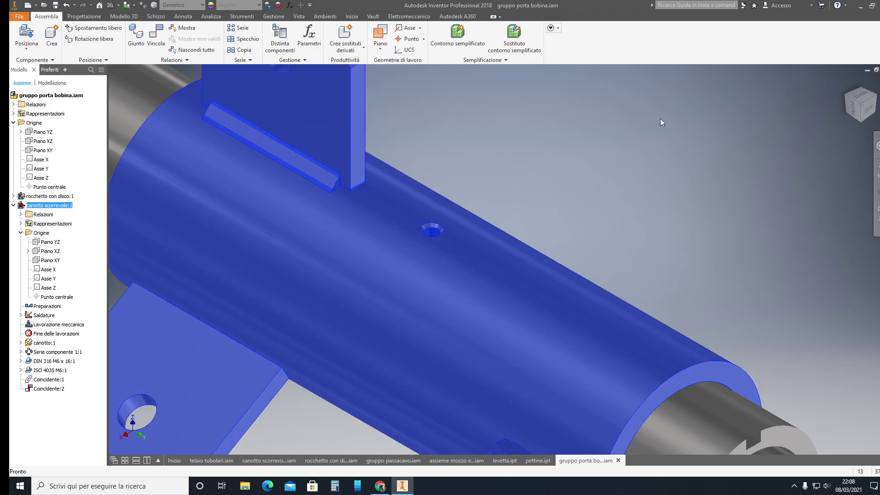
Deselect the sleeve and zoom out to frame the whole tube.
{"action": "scroll", "coordinate": [661, 168], "scroll_direction": "up", "scroll_amount": 1}
{"action": "left_click", "coordinate": [656, 164]}
{"action": "scroll", "coordinate": [625, 190], "scroll_direction": "up", "scroll_amount": 2}
{"action": "scroll", "coordinate": [625, 190], "scroll_direction": "up", "scroll_amount": 2}
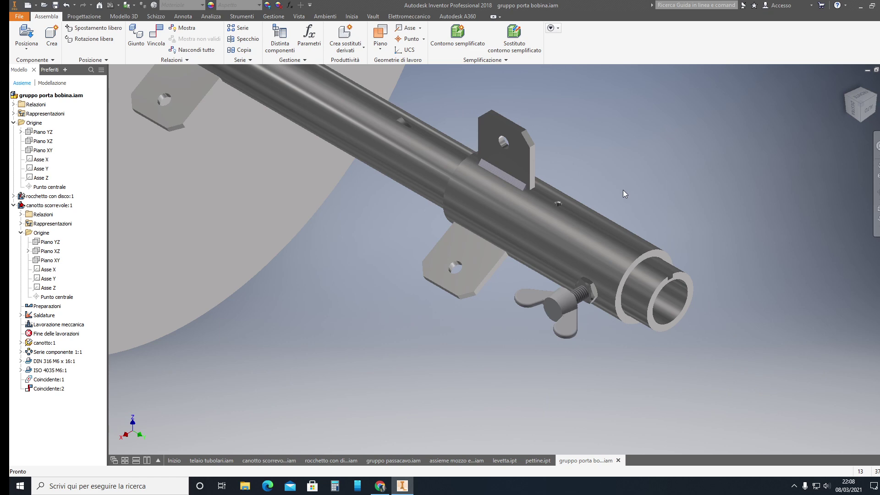
{"action": "scroll", "coordinate": [622, 190], "scroll_direction": "up", "scroll_amount": 2}
{"action": "middle_click_drag", "start_coordinate": [595, 223], "coordinate": [564, 327]}
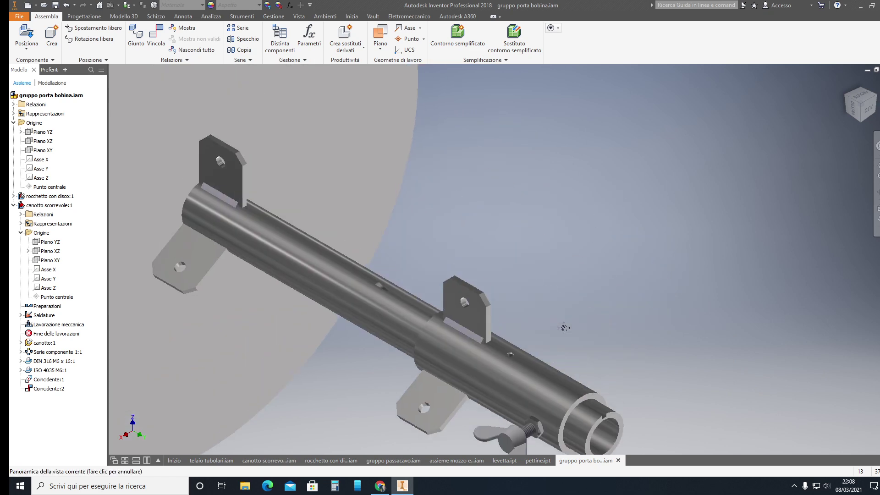
Place two copies of levetta.ipt into the assembly.
{"action": "left_click", "coordinate": [26, 48]}
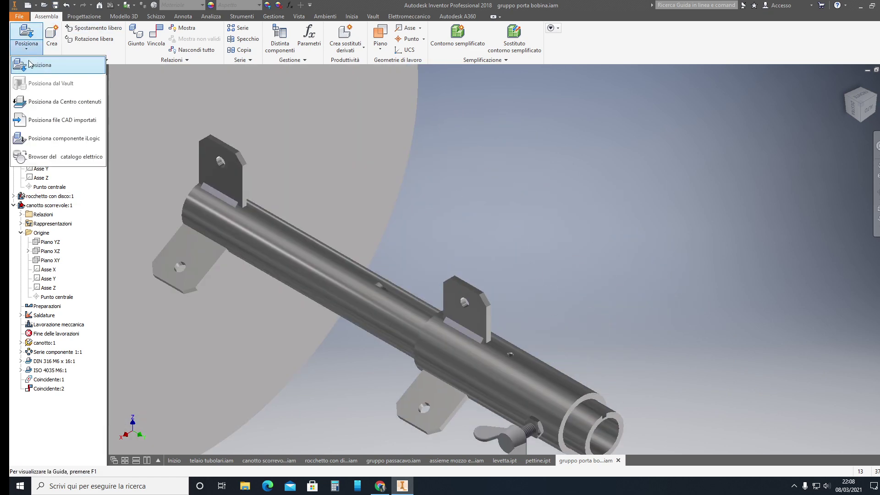
{"action": "left_click", "coordinate": [30, 65]}
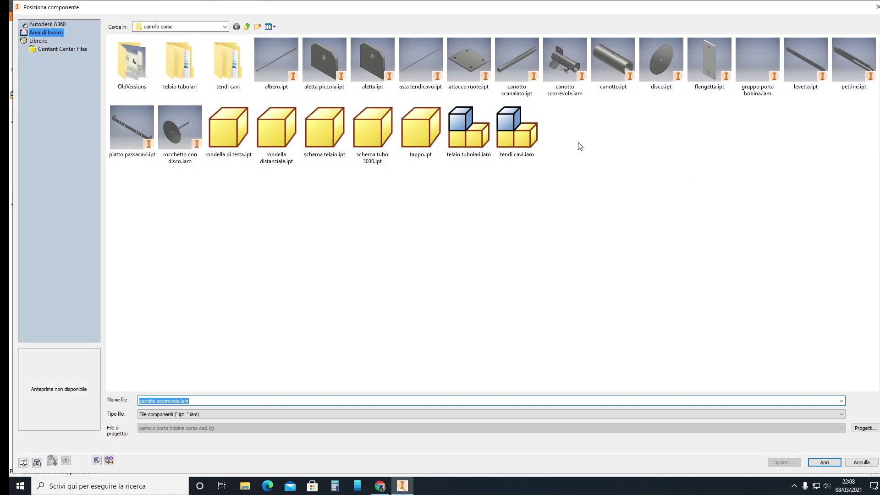
{"action": "left_click", "coordinate": [806, 59]}
{"action": "left_click", "coordinate": [835, 465]}
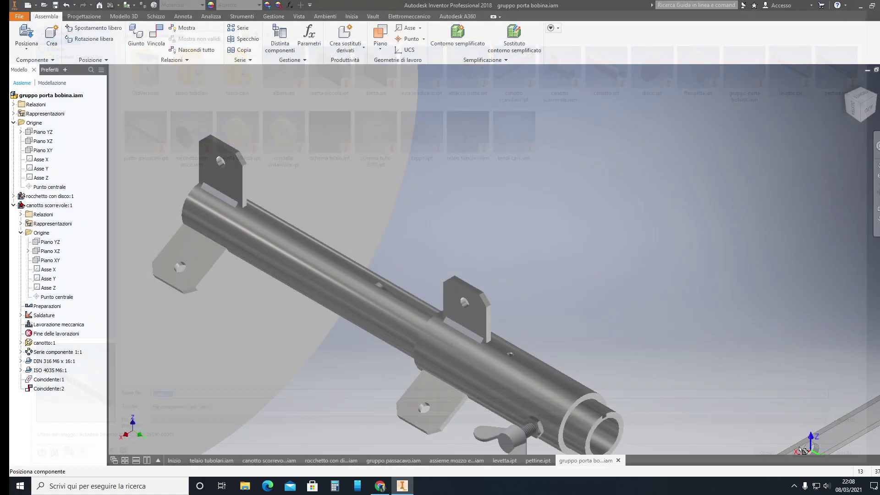
{"action": "left_click", "coordinate": [607, 145]}
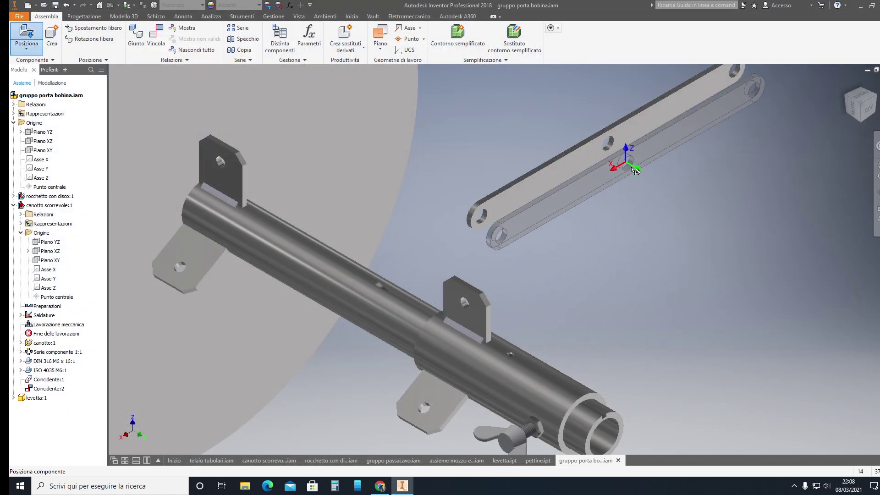
{"action": "left_click", "coordinate": [696, 218]}
{"action": "key", "text": "Escape"}
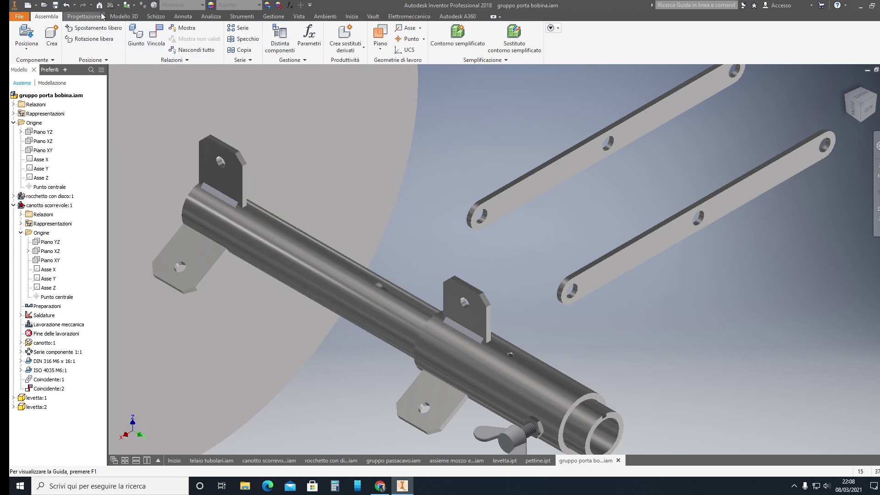
Start placing the pettine.ipt comb part from file.
{"action": "left_click", "coordinate": [26, 48]}
{"action": "left_click", "coordinate": [36, 64]}
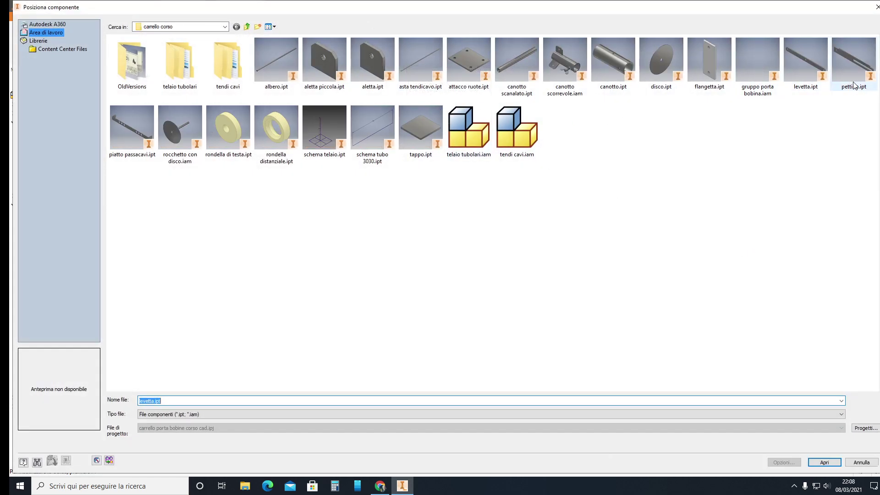
{"action": "left_click", "coordinate": [871, 68]}
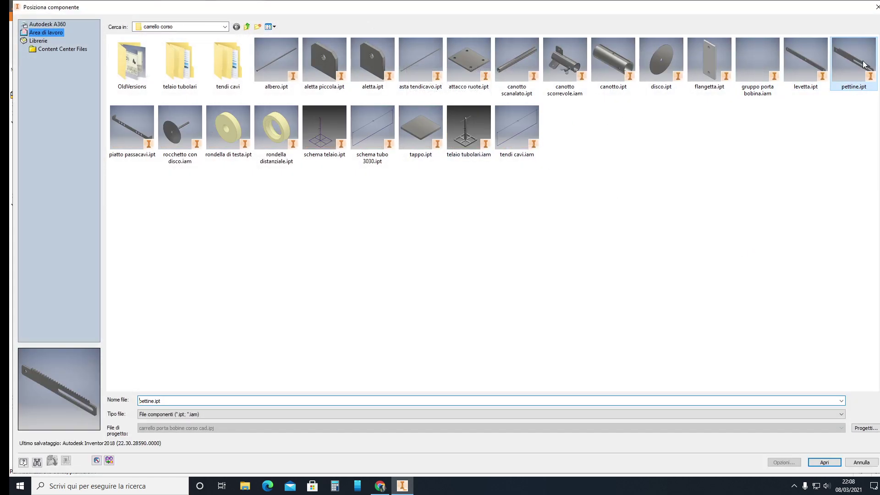
{"action": "left_click", "coordinate": [833, 462]}
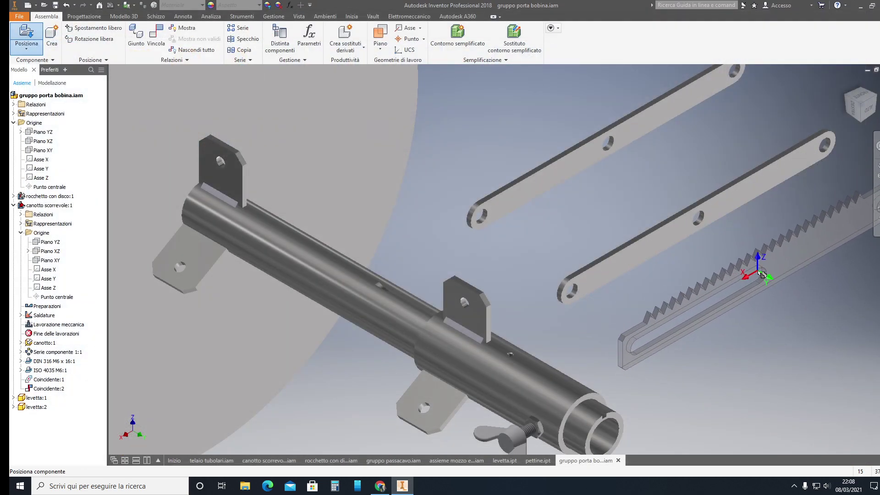
Drop one pettine comb beside the levers, frame the assembly, and nudge the upper levetta upward.
{"action": "left_click", "coordinate": [757, 270]}
{"action": "key", "text": "Escape"}
{"action": "scroll", "coordinate": [787, 326], "scroll_direction": "up", "scroll_amount": 2}
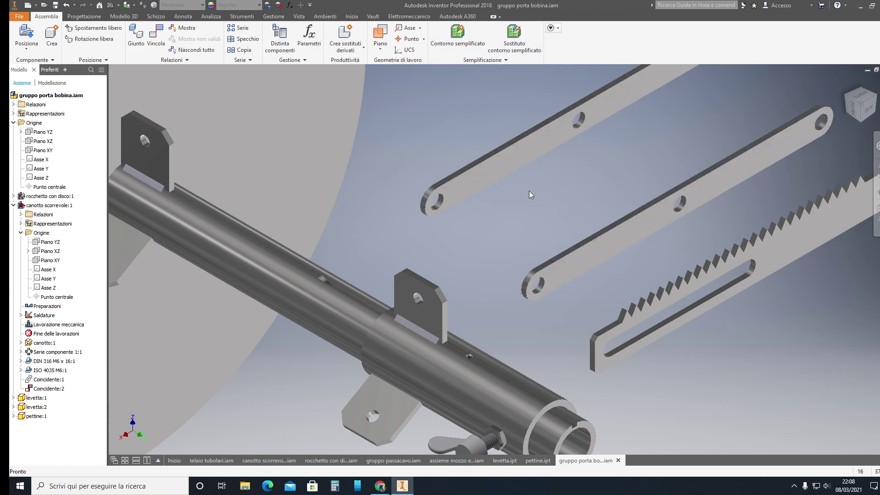
{"action": "scroll", "coordinate": [557, 175], "scroll_direction": "up", "scroll_amount": 2}
{"action": "scroll", "coordinate": [559, 174], "scroll_direction": "down", "scroll_amount": 5}
{"action": "middle_click_drag", "start_coordinate": [560, 174], "coordinate": [530, 257]}
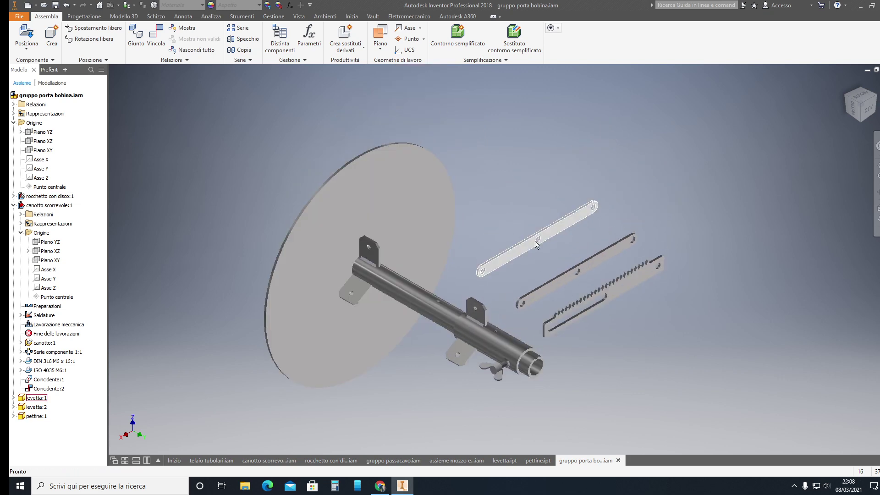
{"action": "left_click_drag", "start_coordinate": [514, 251], "coordinate": [519, 233]}
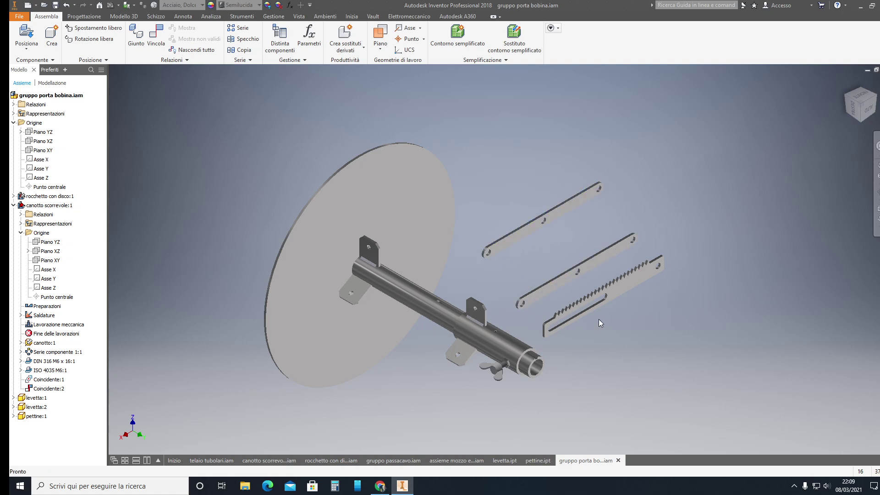
Mate levetta:1's flat face to the sleeve bracket tab and swing it down along the tube.
{"action": "left_click", "coordinate": [155, 44]}
{"action": "scroll", "coordinate": [504, 231], "scroll_direction": "down", "scroll_amount": 3}
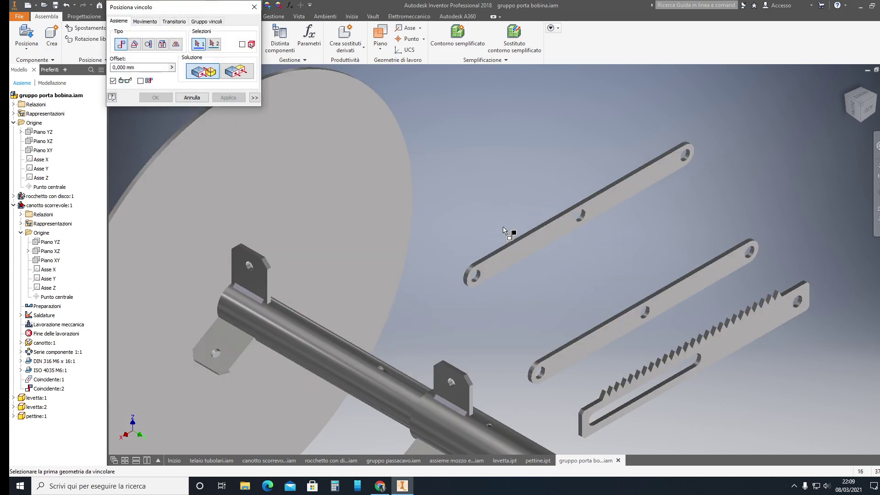
{"action": "left_click", "coordinate": [509, 253]}
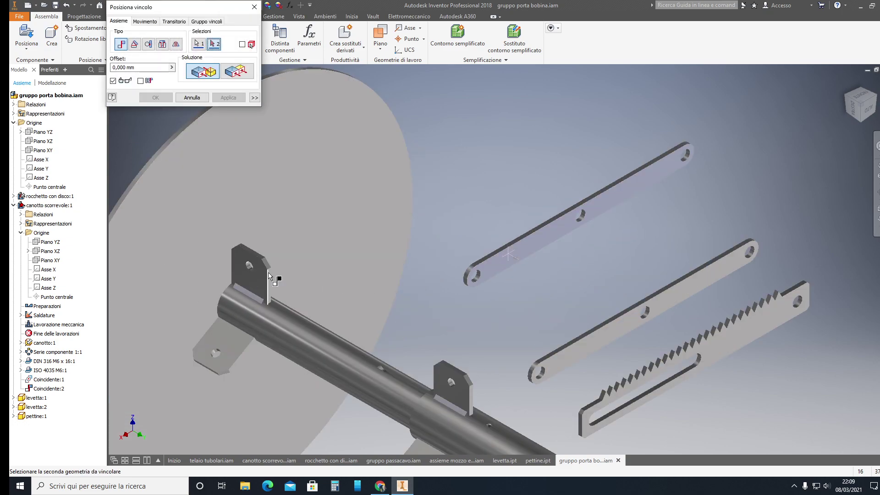
{"action": "left_click", "coordinate": [258, 280]}
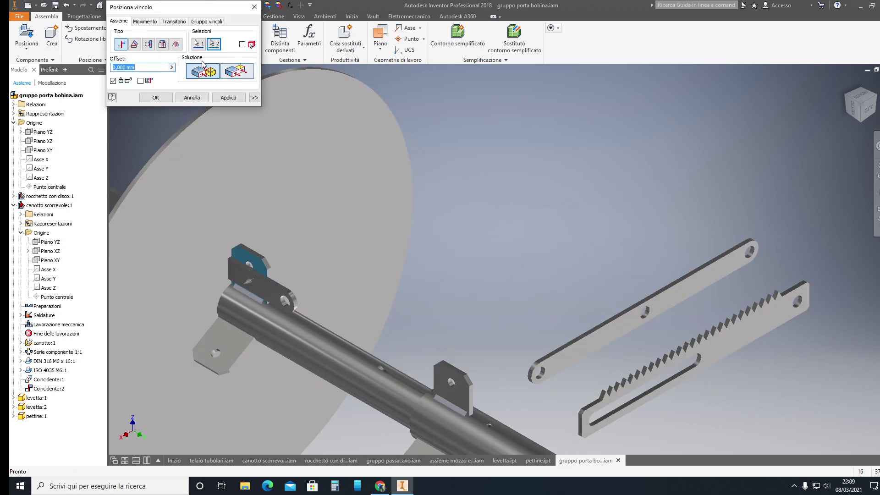
{"action": "left_click", "coordinate": [225, 100]}
{"action": "key", "text": "Escape"}
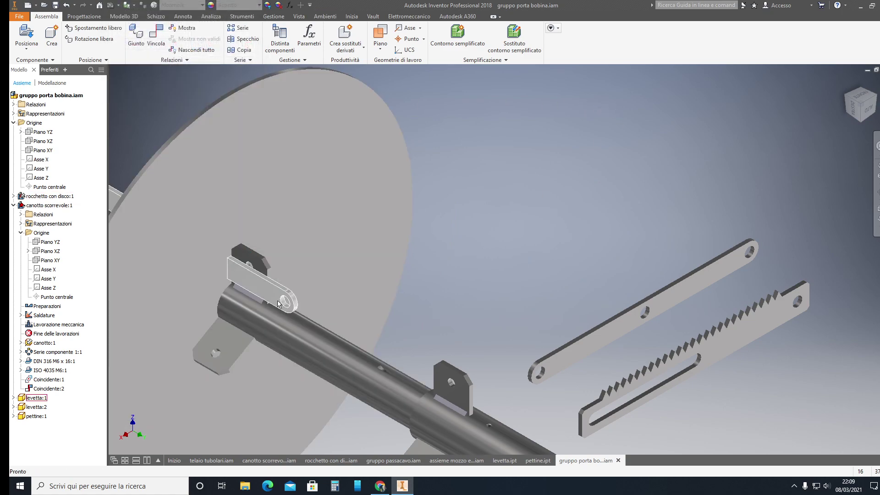
{"action": "mouse_move", "coordinate": [371, 280]}
{"action": "left_mouse_down"}
{"action": "mouse_move", "coordinate": [434, 386]}
{"action": "mouse_move", "coordinate": [463, 400]}
{"action": "mouse_move", "coordinate": [486, 392]}
{"action": "left_mouse_up"}
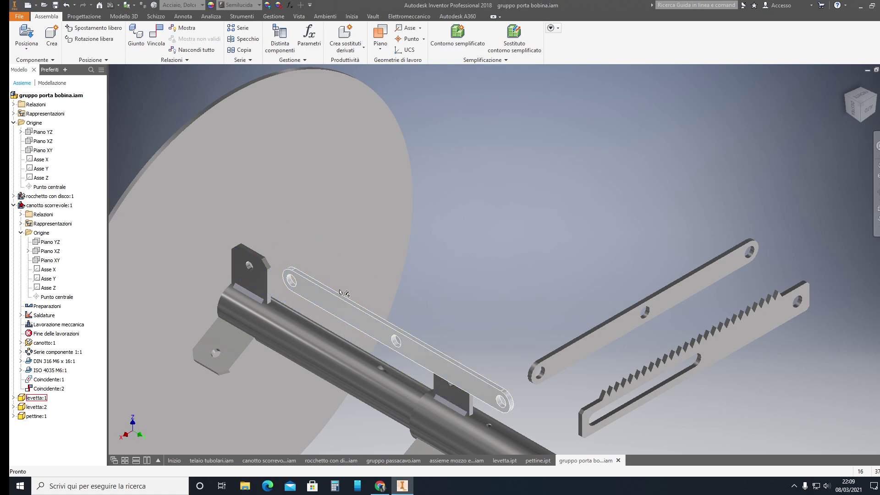
{"action": "scroll", "coordinate": [280, 123], "scroll_direction": "up", "scroll_amount": 3}
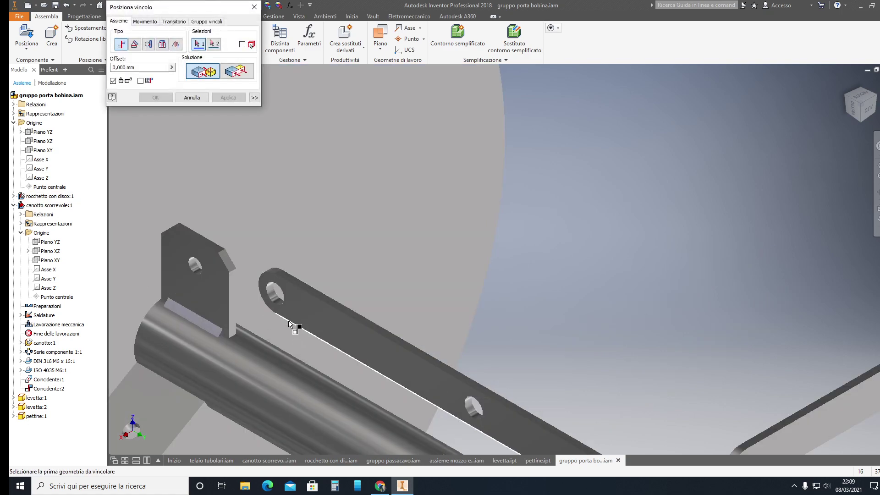
Align levetta:1's end hole with the sleeve bracket hole.
{"action": "scroll", "coordinate": [276, 293], "scroll_direction": "up", "scroll_amount": 3}
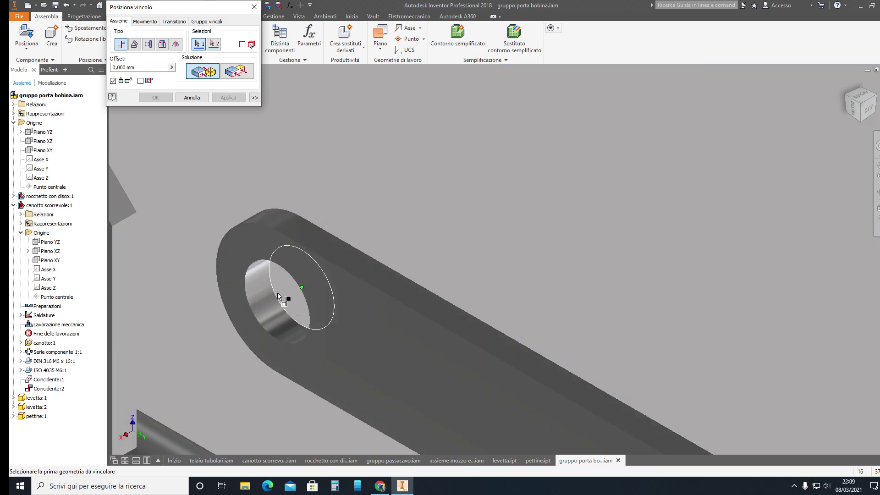
{"action": "left_click", "coordinate": [269, 306]}
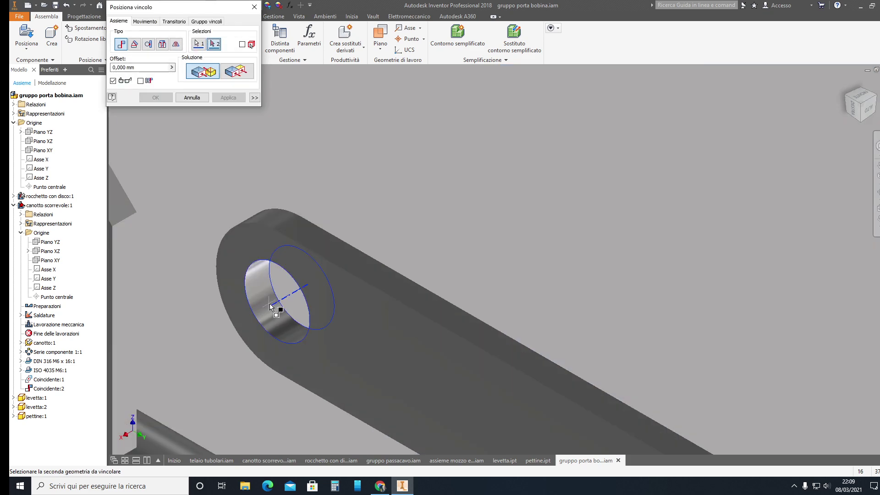
{"action": "scroll", "coordinate": [270, 304], "scroll_direction": "down", "scroll_amount": 3}
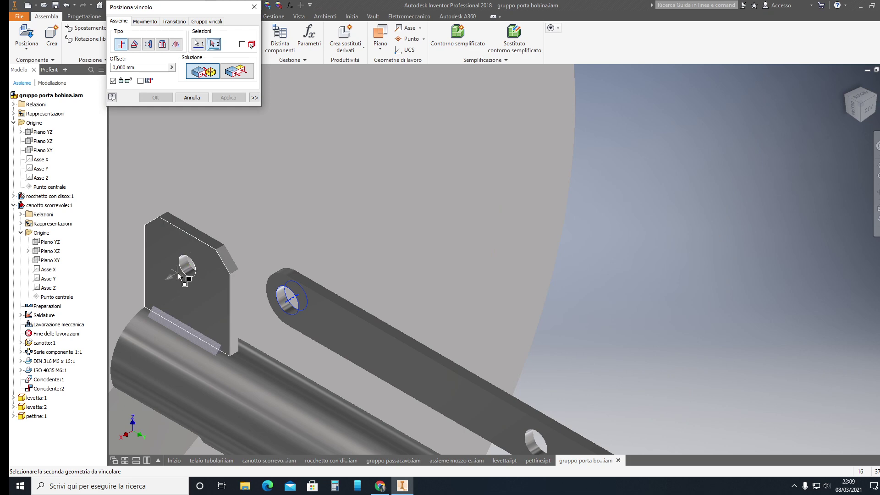
{"action": "scroll", "coordinate": [187, 272], "scroll_direction": "up", "scroll_amount": 5}
{"action": "left_click", "coordinate": [246, 229]}
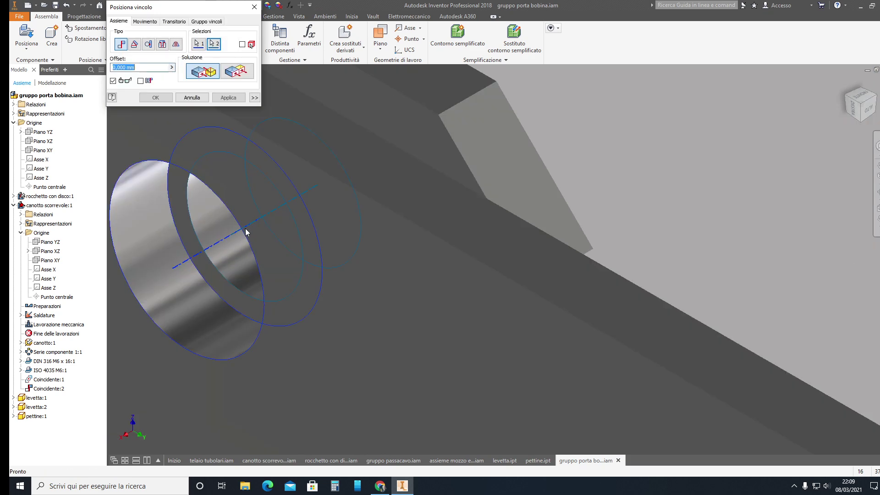
{"action": "left_click", "coordinate": [225, 98]}
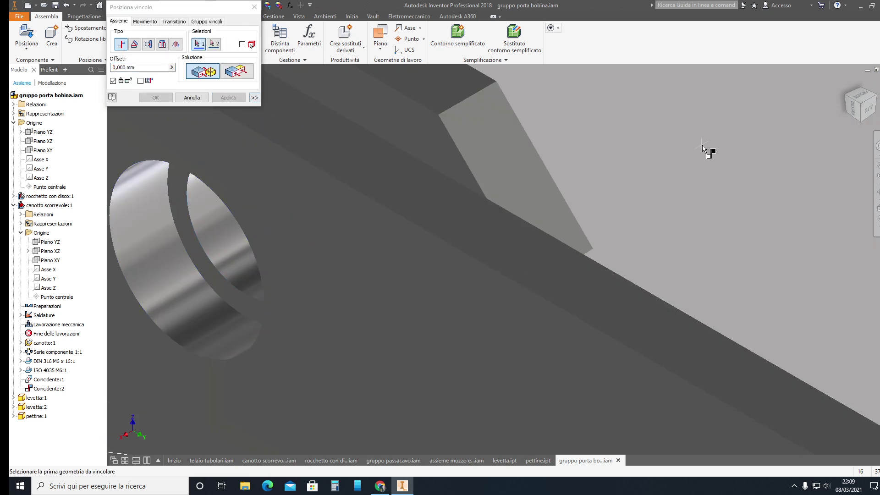
{"action": "key", "text": "Escape"}
Swing levetta:1 about its new pivot toward the disc and move the second lever up toward the tube.
{"action": "scroll", "coordinate": [707, 147], "scroll_direction": "down", "scroll_amount": 5}
{"action": "middle_click_drag", "start_coordinate": [707, 147], "coordinate": [424, 194]}
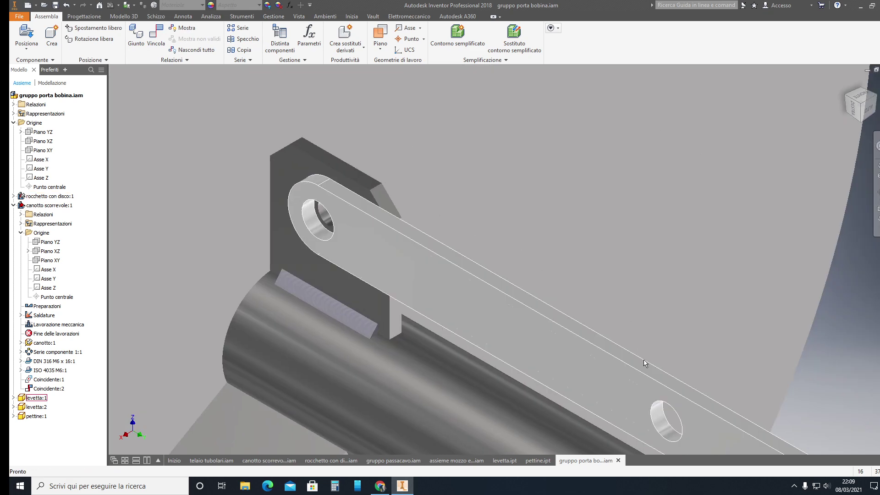
{"action": "mouse_move", "coordinate": [647, 377]}
{"action": "left_mouse_down"}
{"action": "mouse_move", "coordinate": [632, 288]}
{"action": "mouse_move", "coordinate": [653, 290]}
{"action": "left_mouse_up"}
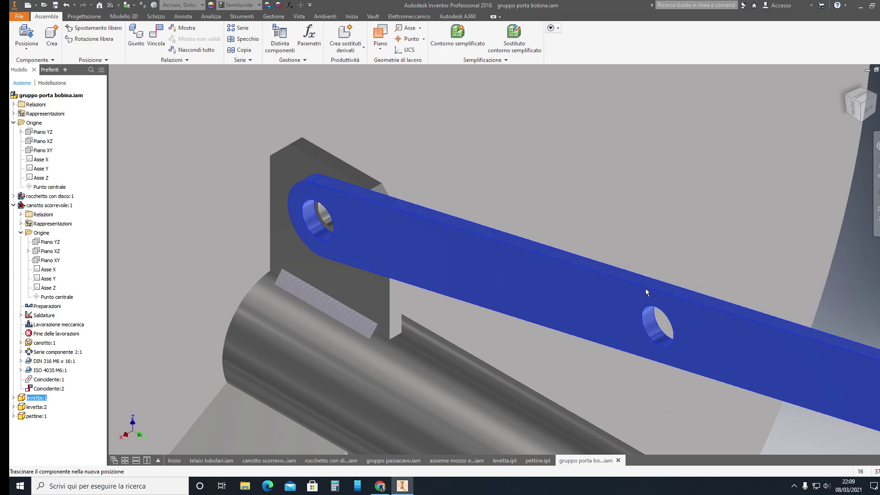
{"action": "key", "text": "Escape"}
{"action": "scroll", "coordinate": [653, 290], "scroll_direction": "down", "scroll_amount": 5}
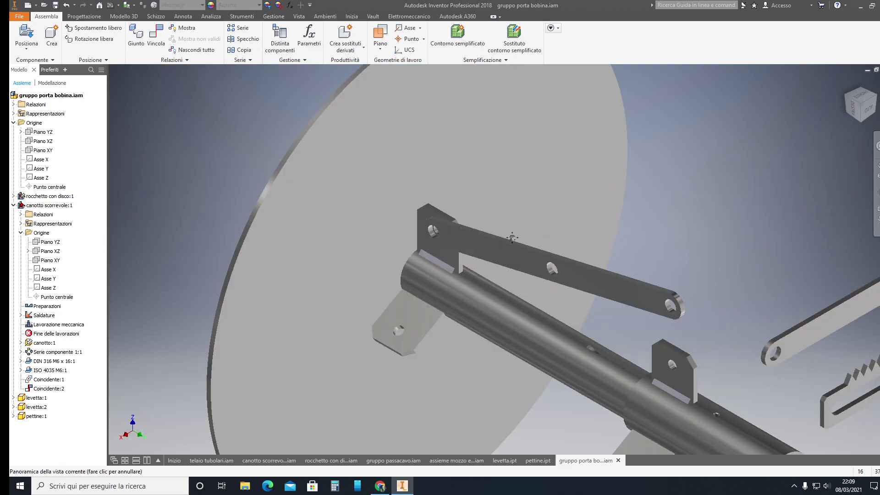
{"action": "scroll", "coordinate": [658, 289], "scroll_direction": "up", "scroll_amount": 2}
{"action": "scroll", "coordinate": [658, 289], "scroll_direction": "down", "scroll_amount": 3}
{"action": "left_click_drag", "start_coordinate": [593, 258], "coordinate": [567, 187]}
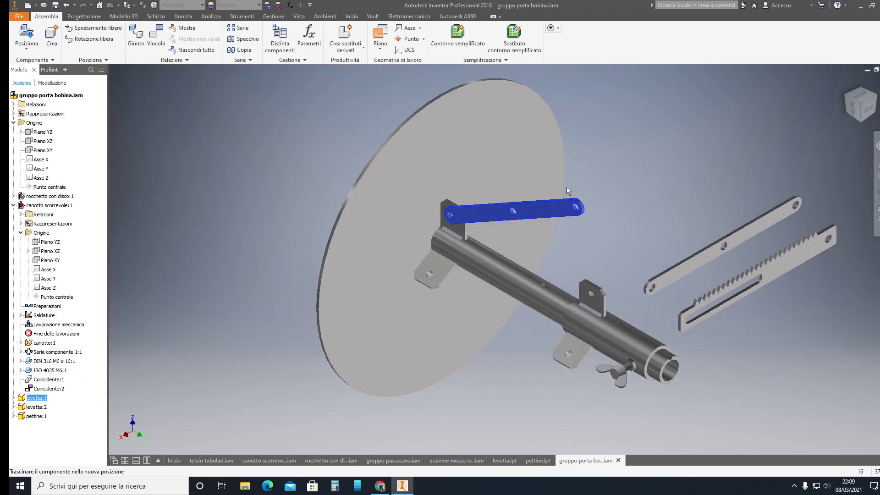
{"action": "key", "text": "Escape"}
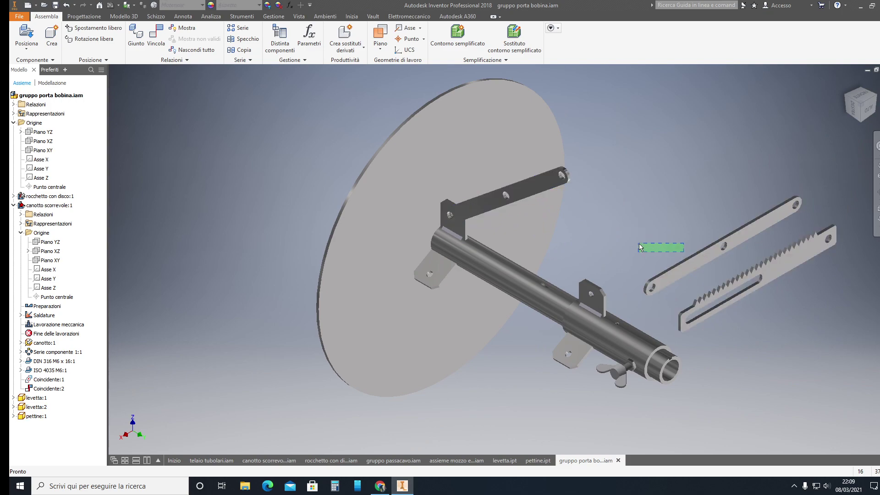
{"action": "left_click_drag", "start_coordinate": [705, 258], "coordinate": [673, 226]}
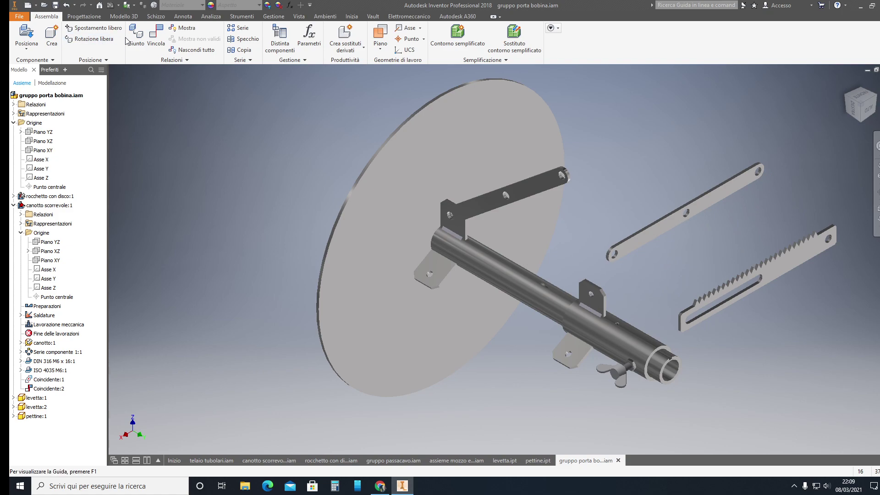
{"action": "left_click", "coordinate": [156, 34]}
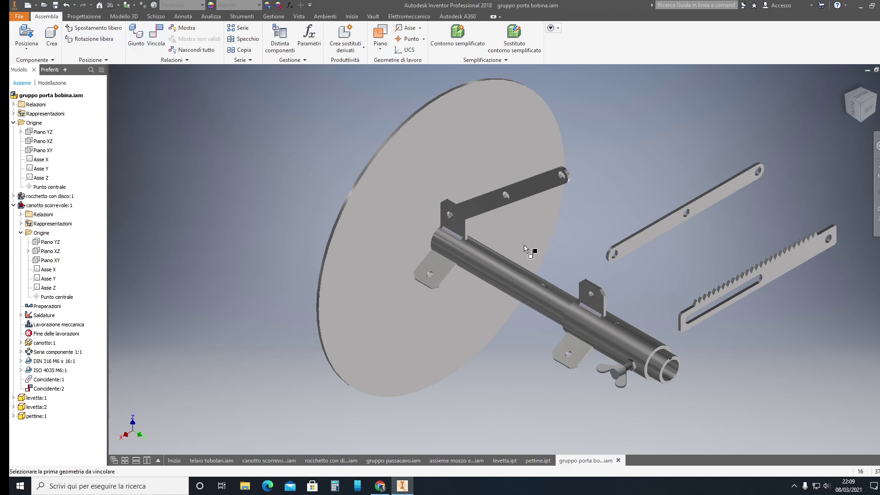
Mate levetta:2's face to the bracket plate and move it onto the bracket near the disc.
{"action": "left_click", "coordinate": [864, 103]}
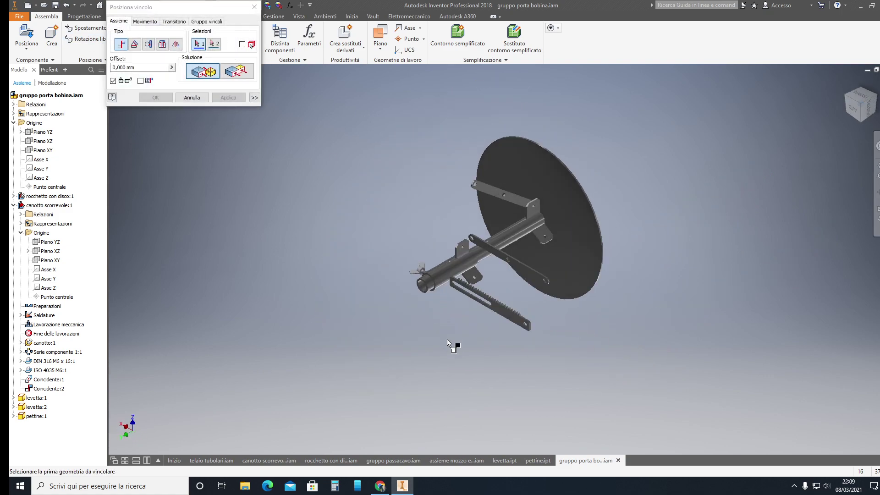
{"action": "scroll", "coordinate": [471, 251], "scroll_direction": "up", "scroll_amount": 5}
{"action": "left_click", "coordinate": [504, 234]}
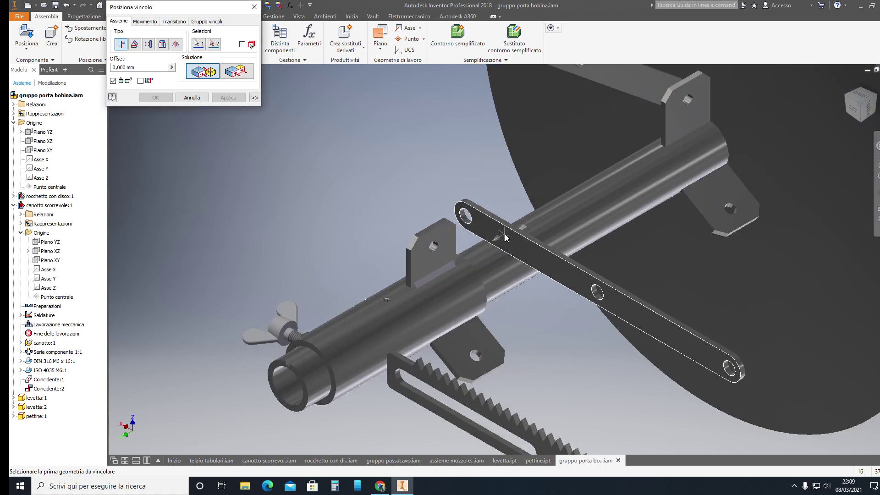
{"action": "left_click", "coordinate": [446, 255]}
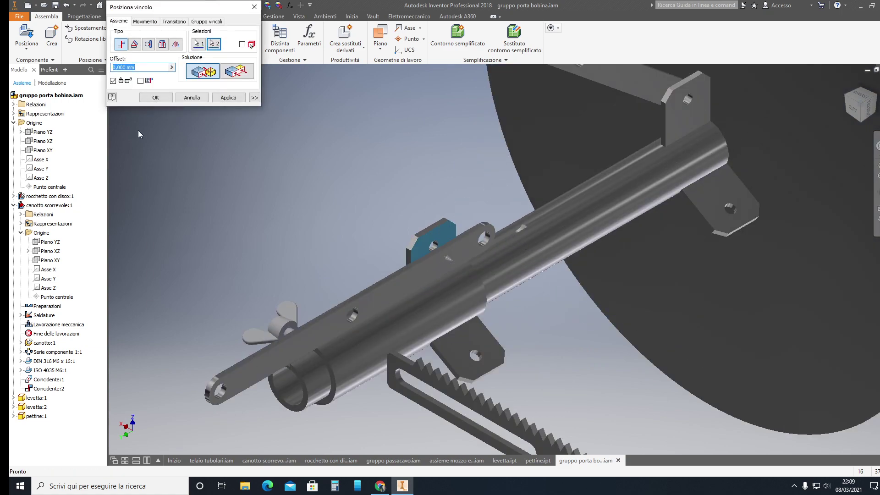
{"action": "left_click", "coordinate": [238, 100]}
{"action": "key", "text": "Escape"}
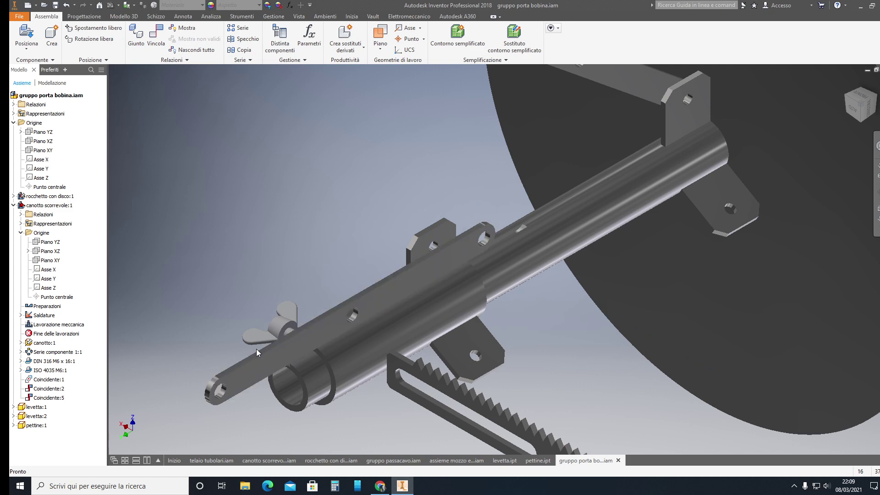
{"action": "left_click", "coordinate": [248, 339]}
{"action": "left_click_drag", "start_coordinate": [247, 339], "coordinate": [493, 203]}
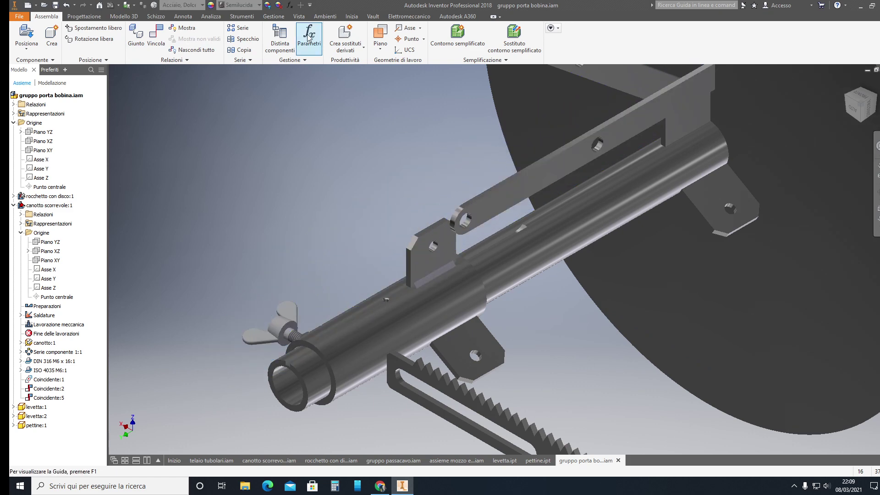
Align levetta:2's ring hole with the sleeve's other bracket hole (Coincidente:6).
{"action": "left_click", "coordinate": [155, 37]}
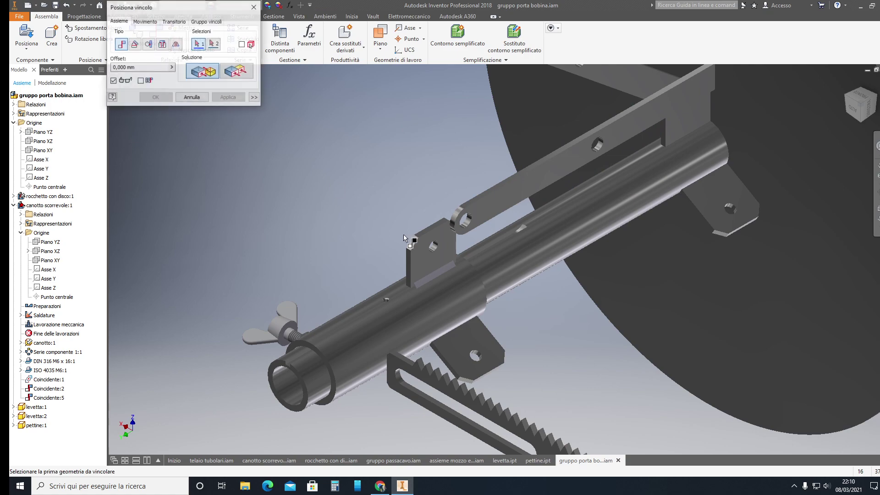
{"action": "scroll", "coordinate": [463, 240], "scroll_direction": "up", "scroll_amount": 5}
{"action": "scroll", "coordinate": [573, 238], "scroll_direction": "up", "scroll_amount": 3}
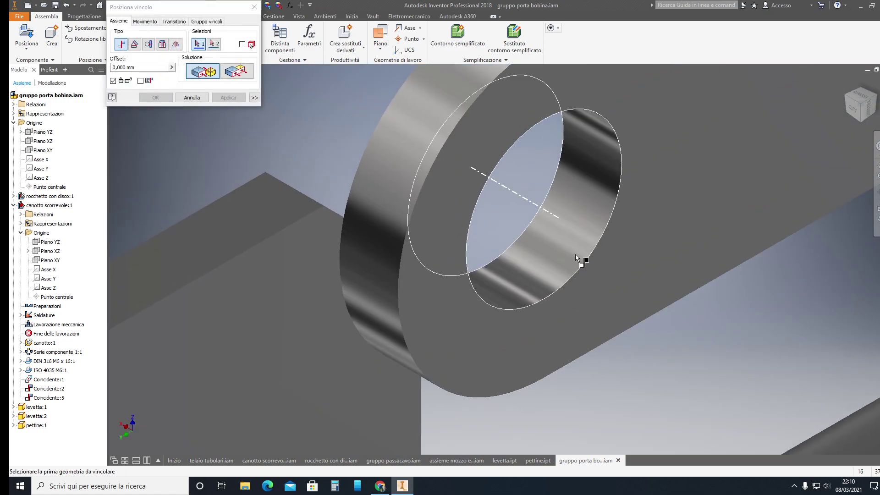
{"action": "left_click", "coordinate": [573, 238]}
{"action": "scroll", "coordinate": [527, 247], "scroll_direction": "down", "scroll_amount": 3}
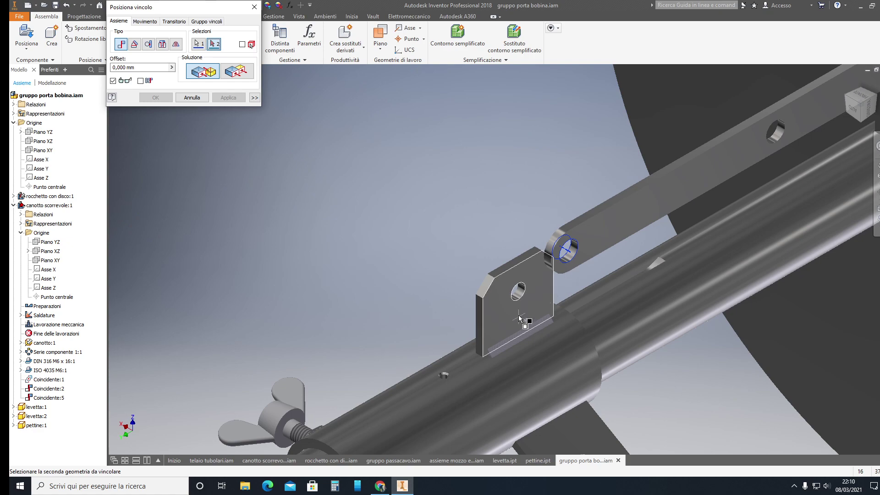
{"action": "scroll", "coordinate": [519, 241], "scroll_direction": "up", "scroll_amount": 3}
{"action": "left_click", "coordinate": [519, 241]}
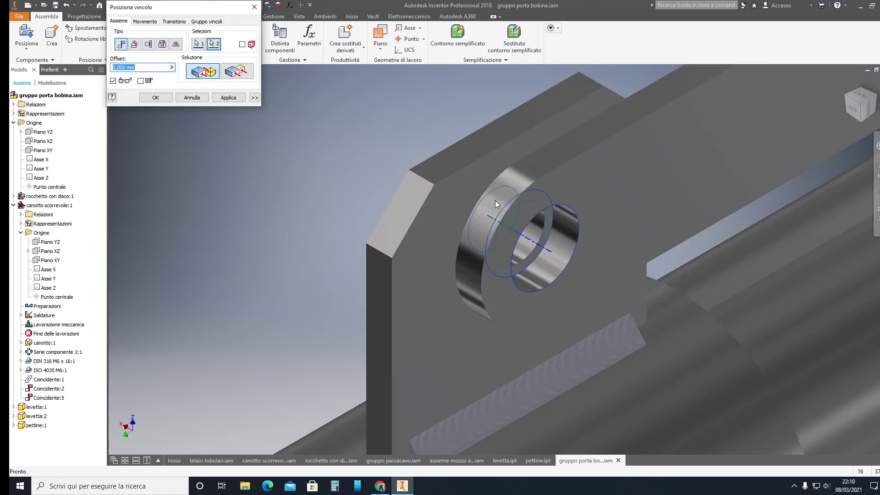
{"action": "left_click", "coordinate": [226, 97]}
{"action": "scroll", "coordinate": [438, 278], "scroll_direction": "down", "scroll_amount": 3}
{"action": "key", "text": "Escape"}
{"action": "scroll", "coordinate": [437, 278], "scroll_direction": "down", "scroll_amount": 5}
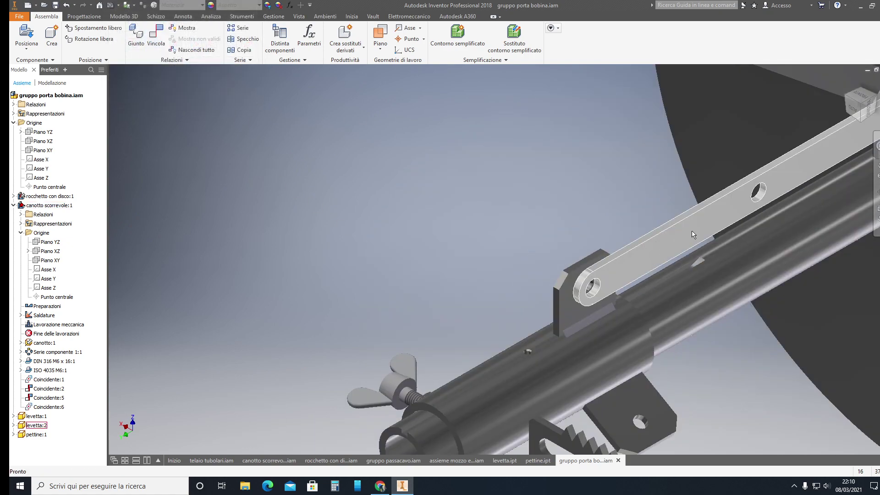
{"action": "scroll", "coordinate": [705, 230], "scroll_direction": "down", "scroll_amount": 3}
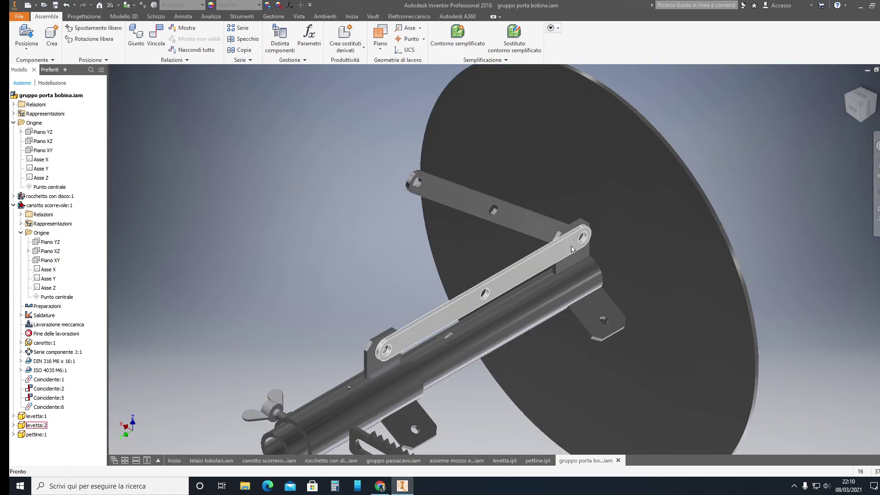
Swing the two levers so one lies diagonally across the other.
{"action": "mouse_move", "coordinate": [582, 224]}
{"action": "left_mouse_down"}
{"action": "mouse_move", "coordinate": [506, 193]}
{"action": "mouse_move", "coordinate": [494, 161]}
{"action": "left_mouse_up"}
{"action": "left_click_drag", "start_coordinate": [453, 202], "coordinate": [431, 187]}
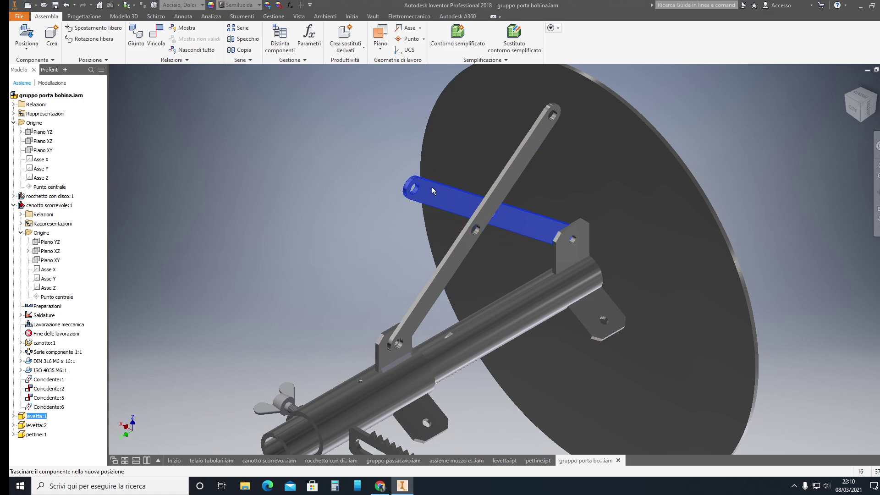
{"action": "left_click_drag", "start_coordinate": [501, 179], "coordinate": [542, 164]}
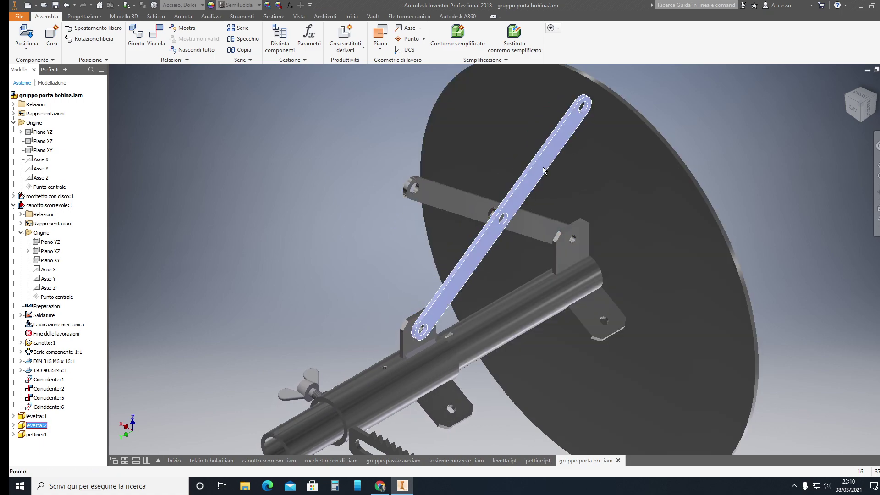
{"action": "scroll", "coordinate": [557, 204], "scroll_direction": "down", "scroll_amount": 4}
{"action": "key", "text": "Escape"}
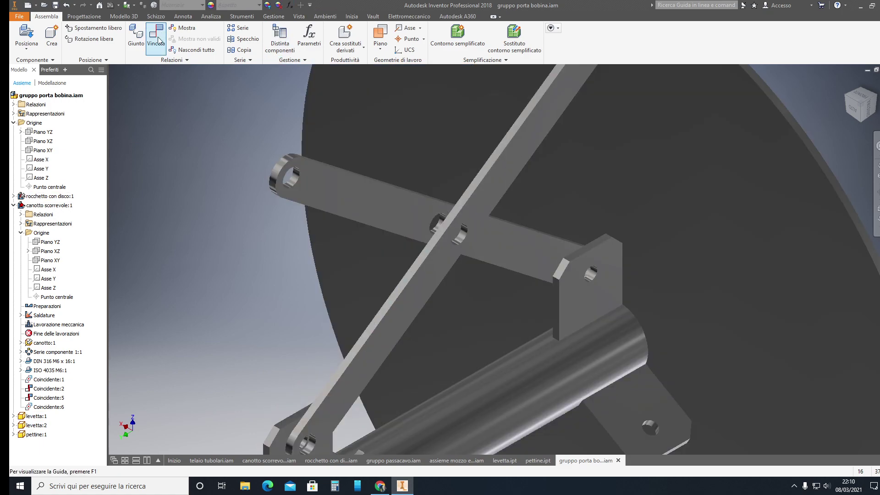
Constrain the diagonal lever's hole to the matching hole in the horizontal lever.
{"action": "left_click", "coordinate": [156, 44]}
{"action": "scroll", "coordinate": [462, 238], "scroll_direction": "down", "scroll_amount": 3}
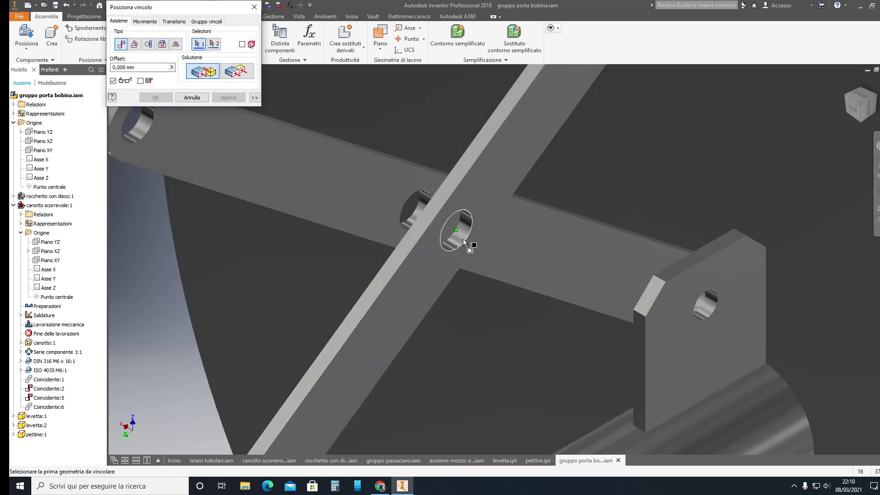
{"action": "left_click", "coordinate": [462, 239]}
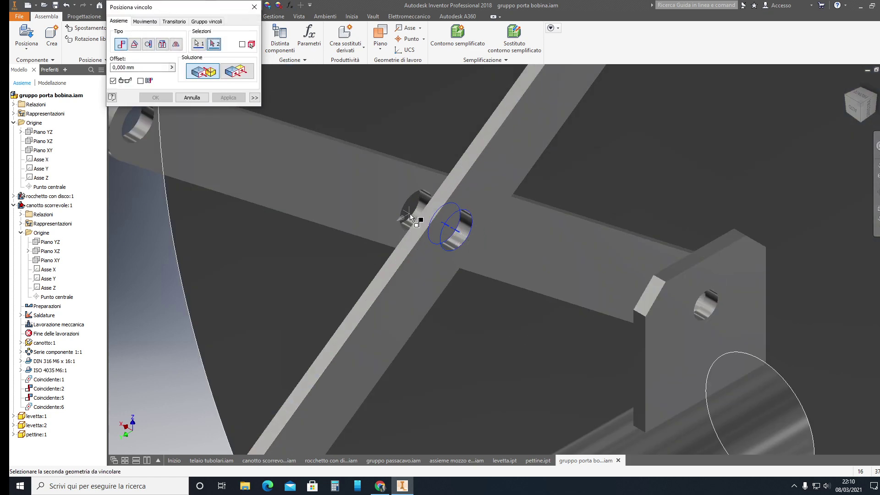
{"action": "left_click", "coordinate": [407, 225]}
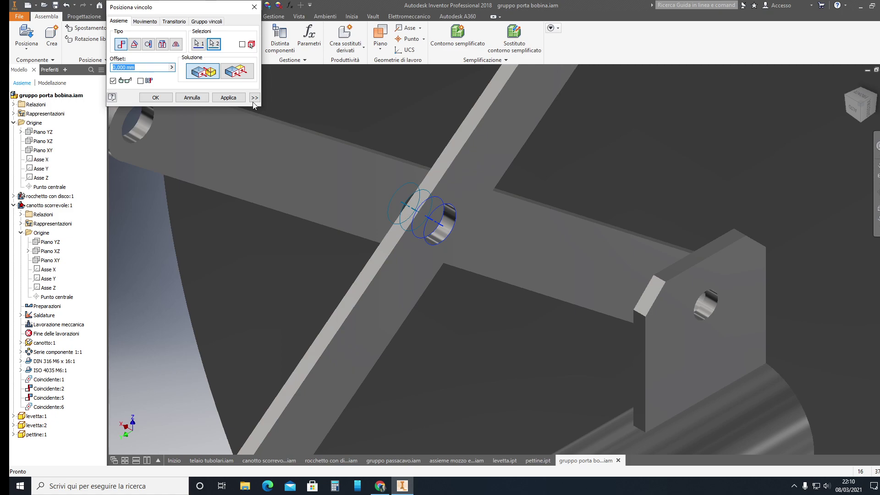
{"action": "left_click", "coordinate": [228, 98]}
{"action": "key", "text": "Escape"}
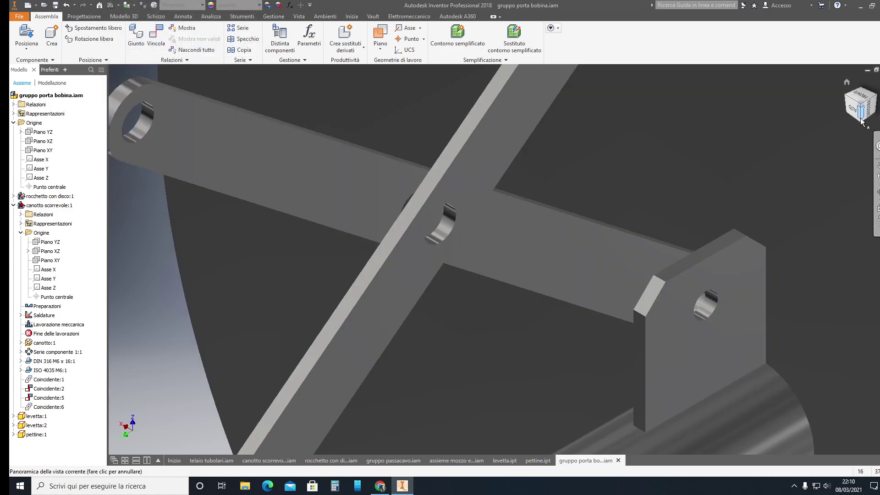
{"action": "left_click", "coordinate": [852, 109]}
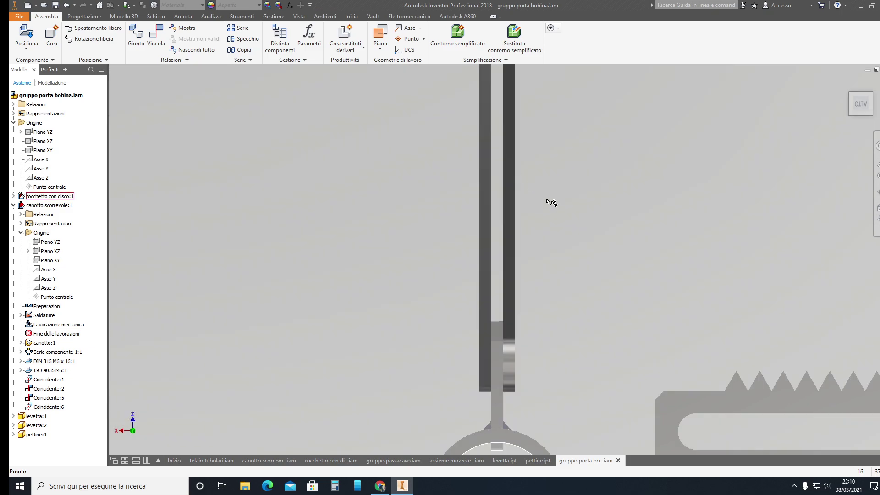
{"action": "left_click", "coordinate": [876, 146]}
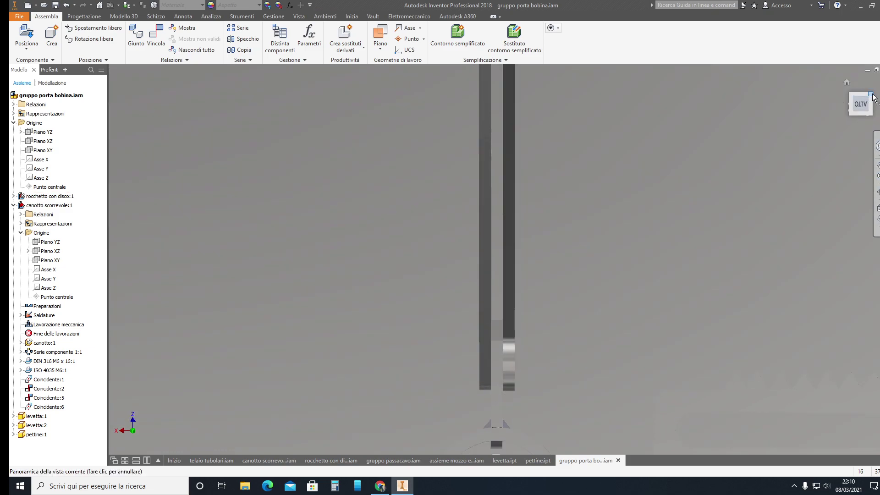
{"action": "left_click", "coordinate": [871, 95]}
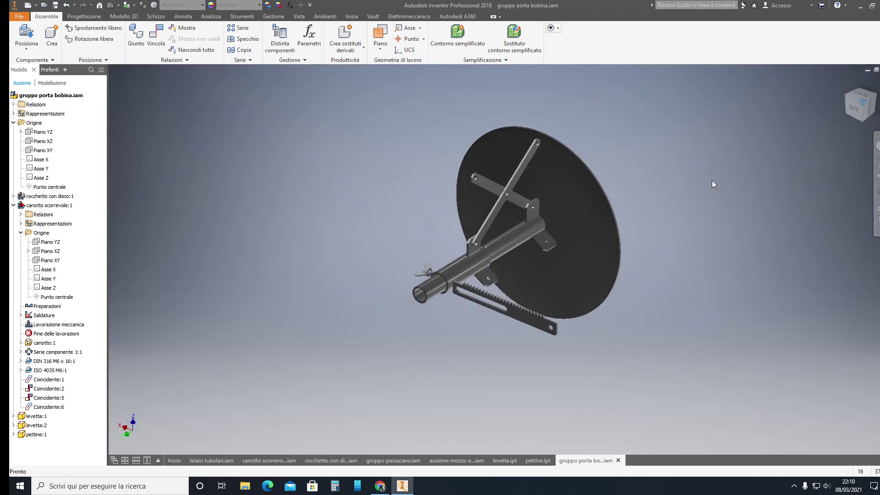
{"action": "scroll", "coordinate": [483, 193], "scroll_direction": "up", "scroll_amount": 3}
{"action": "scroll", "coordinate": [484, 192], "scroll_direction": "up", "scroll_amount": 3}
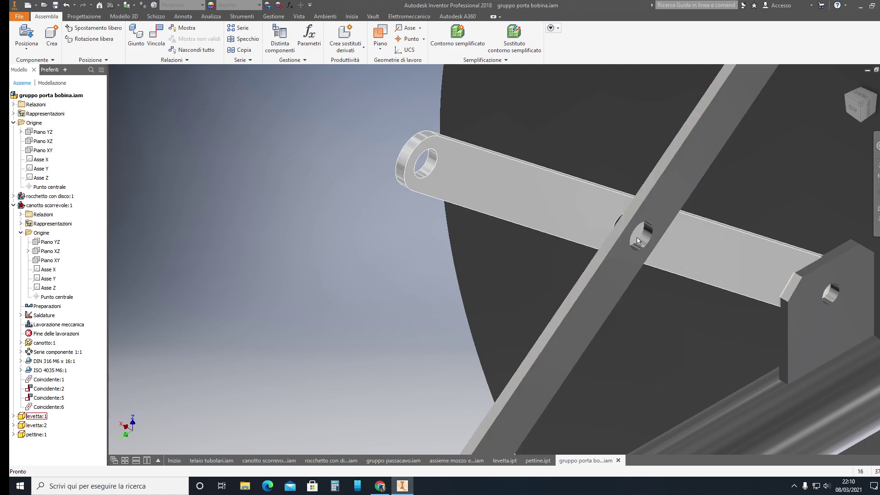
{"action": "scroll", "coordinate": [614, 216], "scroll_direction": "down", "scroll_amount": 3}
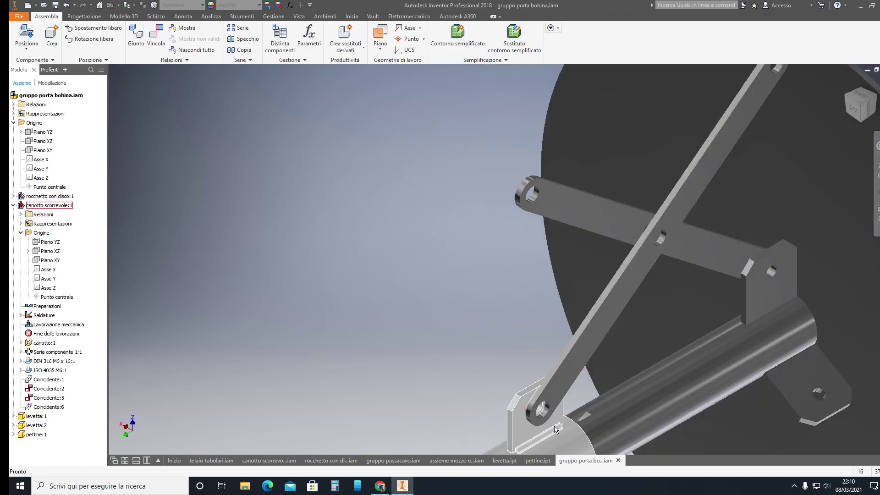
{"action": "scroll", "coordinate": [555, 400], "scroll_direction": "up", "scroll_amount": 2}
{"action": "scroll", "coordinate": [524, 337], "scroll_direction": "up", "scroll_amount": 3}
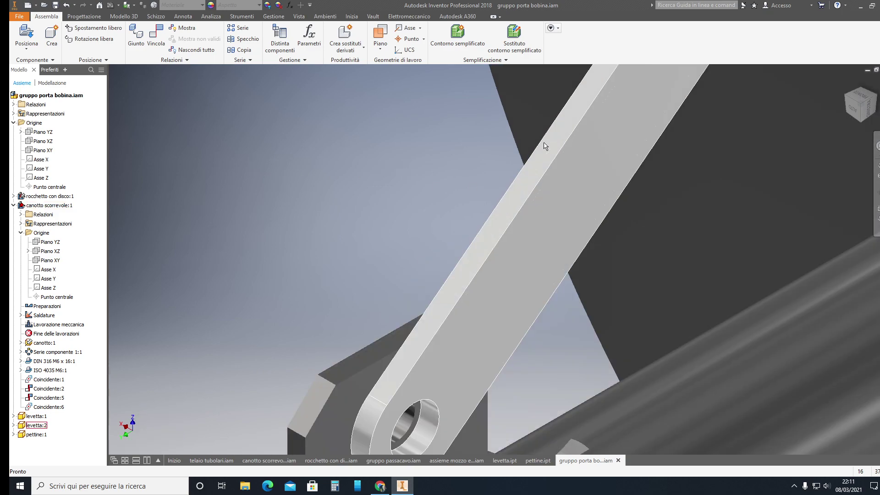
{"action": "scroll", "coordinate": [544, 146], "scroll_direction": "up", "scroll_amount": 4}
{"action": "scroll", "coordinate": [598, 139], "scroll_direction": "down", "scroll_amount": 5}
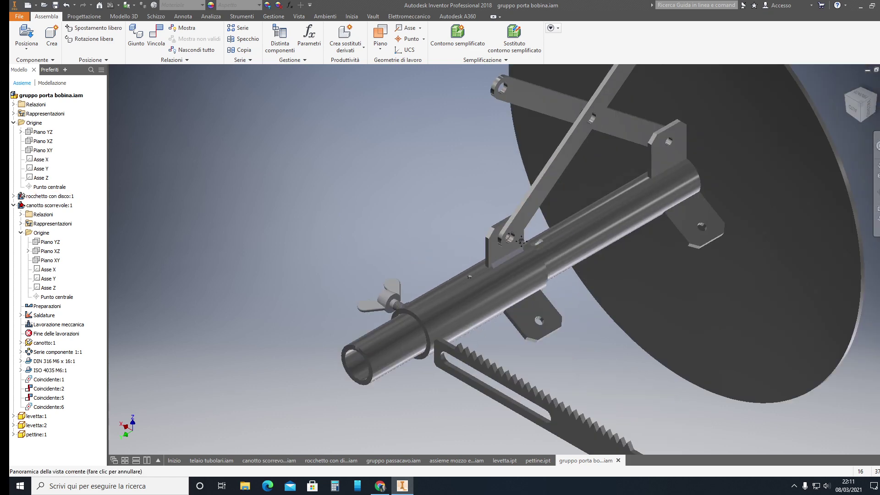
Orbit the view and swing the lever to test the linkage's movement.
{"action": "middle_click_drag", "start_coordinate": [598, 140], "coordinate": [499, 291], "text": "shift"}
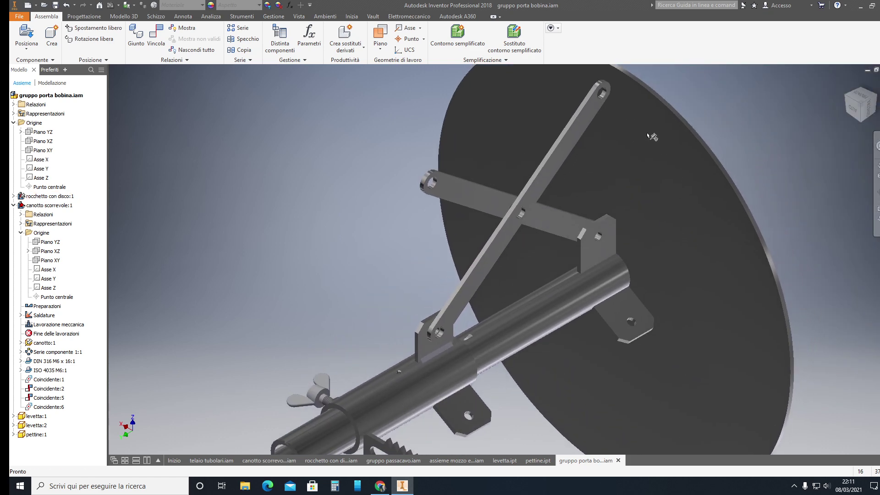
{"action": "mouse_move", "coordinate": [579, 133]}
{"action": "left_mouse_down"}
{"action": "mouse_move", "coordinate": [599, 184]}
{"action": "mouse_move", "coordinate": [617, 177]}
{"action": "mouse_move", "coordinate": [623, 185]}
{"action": "mouse_move", "coordinate": [590, 134]}
{"action": "mouse_move", "coordinate": [602, 161]}
{"action": "left_mouse_up"}
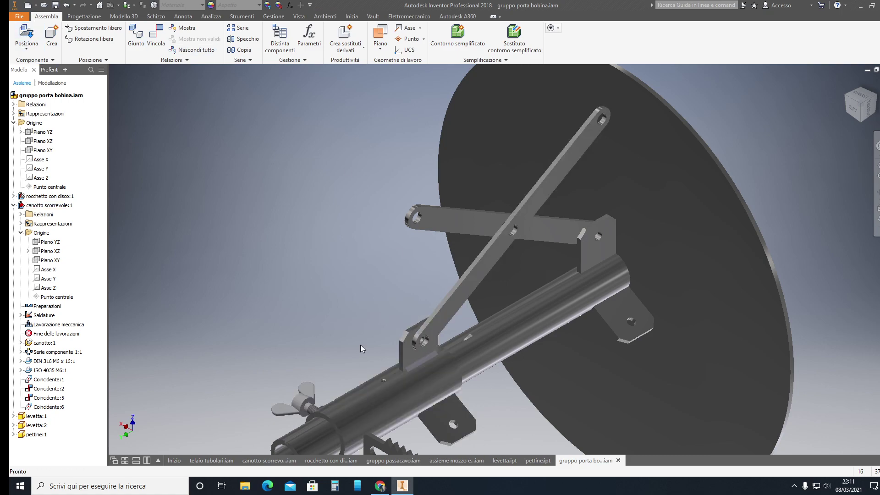
{"action": "middle_click_drag", "start_coordinate": [291, 270], "coordinate": [270, 179]}
Drag the pettine:1 comb up beside the disc near the diagonal lever's end.
{"action": "mouse_move", "coordinate": [485, 412]}
{"action": "left_mouse_down"}
{"action": "mouse_move", "coordinate": [320, 134]}
{"action": "mouse_move", "coordinate": [298, 143]}
{"action": "left_mouse_up"}
{"action": "scroll", "coordinate": [437, 195], "scroll_direction": "up", "scroll_amount": 5}
{"action": "scroll", "coordinate": [438, 196], "scroll_direction": "down", "scroll_amount": 5}
{"action": "scroll", "coordinate": [367, 275], "scroll_direction": "down", "scroll_amount": 2}
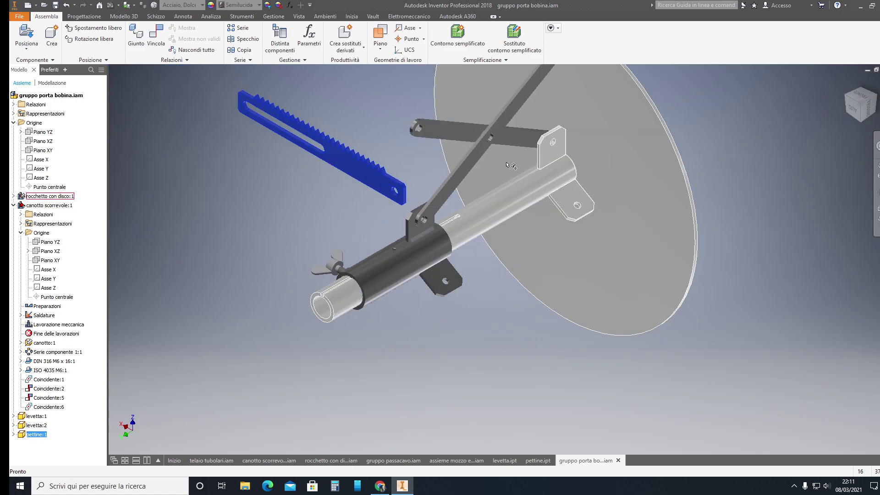
{"action": "scroll", "coordinate": [320, 344], "scroll_direction": "up", "scroll_amount": 2}
{"action": "mouse_move", "coordinate": [358, 322]}
{"action": "left_mouse_down"}
{"action": "mouse_move", "coordinate": [416, 170]}
{"action": "mouse_move", "coordinate": [366, 186]}
{"action": "left_mouse_up"}
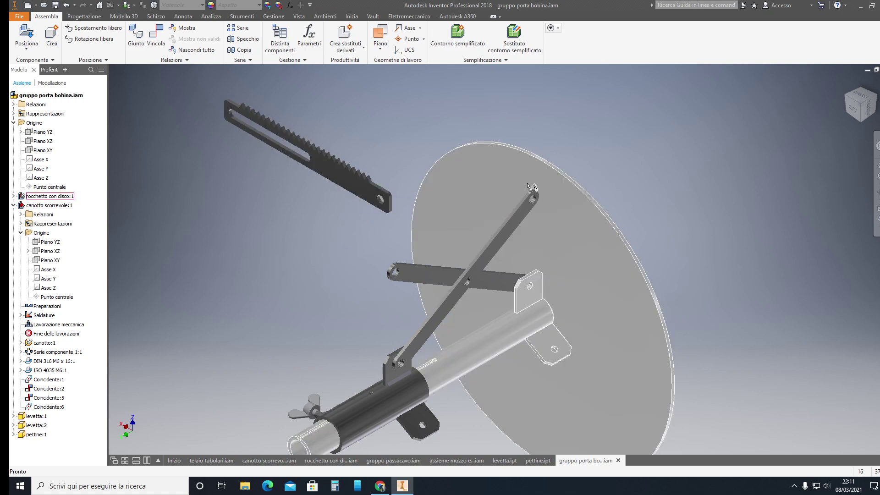
{"action": "scroll", "coordinate": [471, 219], "scroll_direction": "down", "scroll_amount": 3}
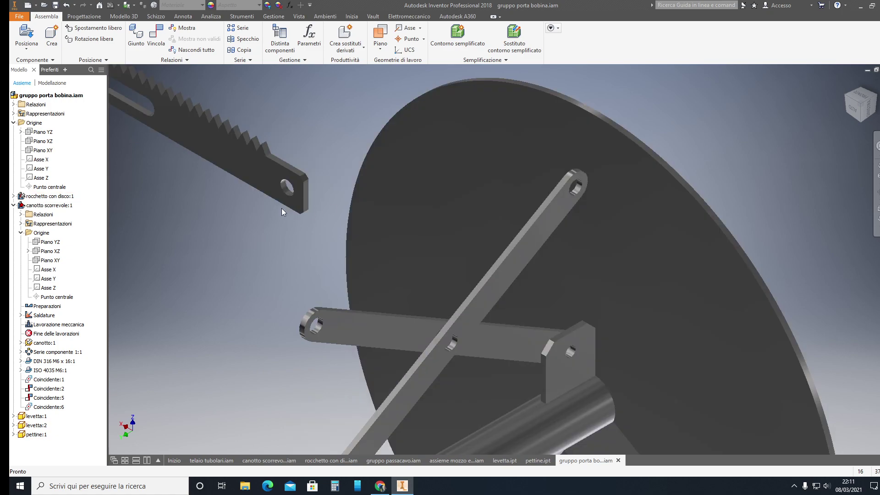
{"action": "mouse_move", "coordinate": [289, 206]}
{"action": "left_mouse_down"}
{"action": "mouse_move", "coordinate": [328, 204]}
{"action": "mouse_move", "coordinate": [306, 208]}
{"action": "left_mouse_up"}
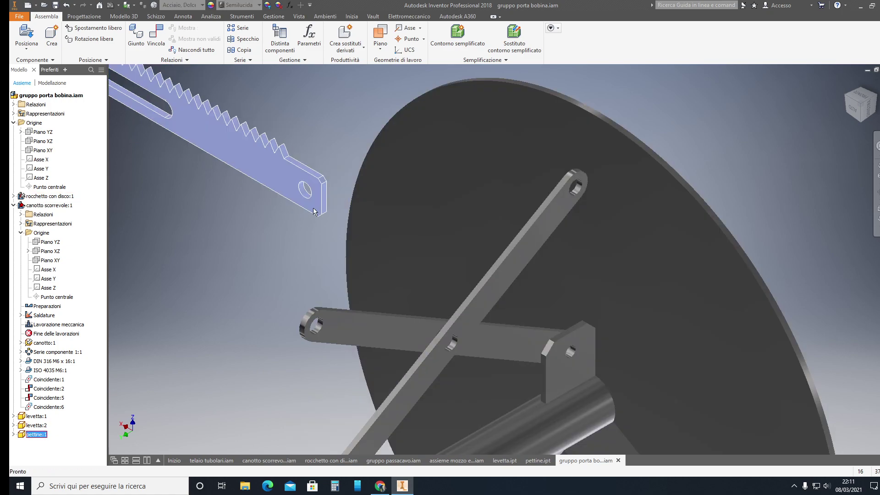
Constrain the comb to the diagonal arm's hole.
{"action": "left_click", "coordinate": [156, 34]}
{"action": "left_click", "coordinate": [280, 183]}
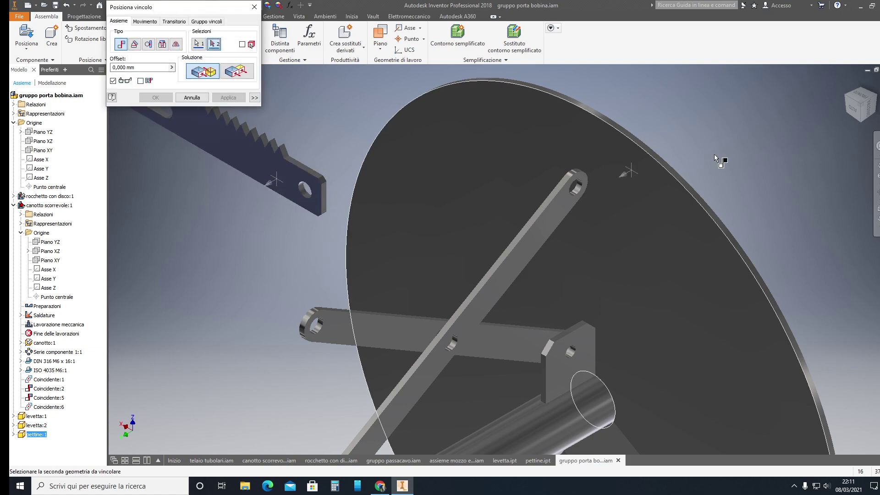
{"action": "left_click", "coordinate": [846, 100]}
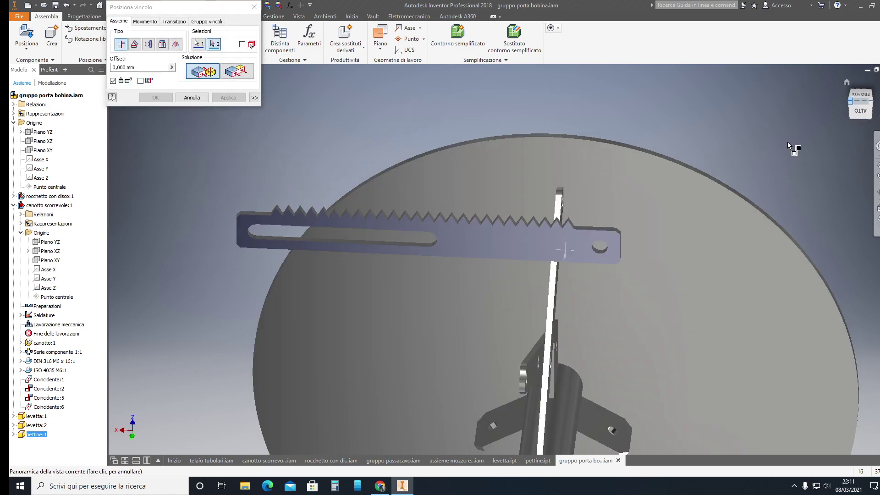
{"action": "left_click", "coordinate": [325, 263]}
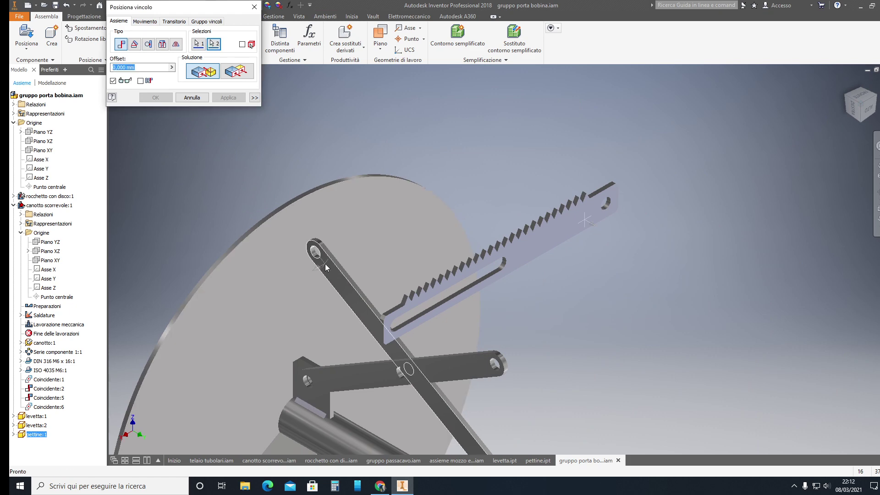
{"action": "left_click", "coordinate": [228, 97]}
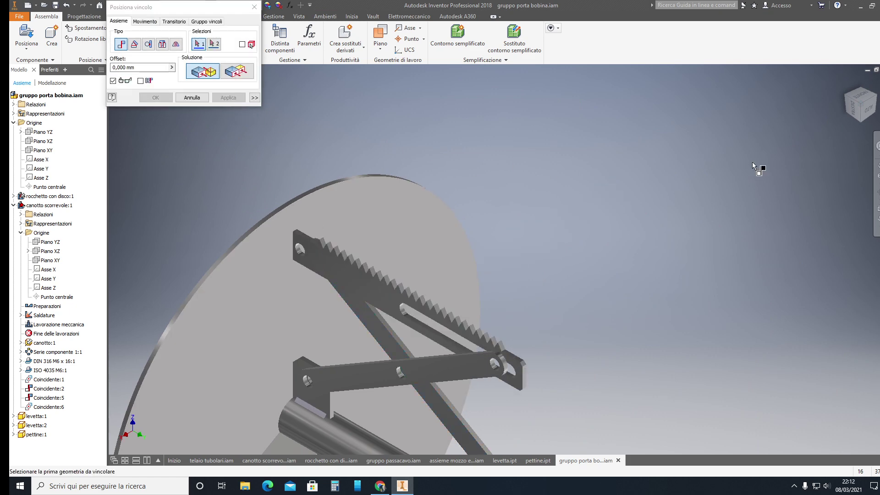
{"action": "key", "text": "Escape"}
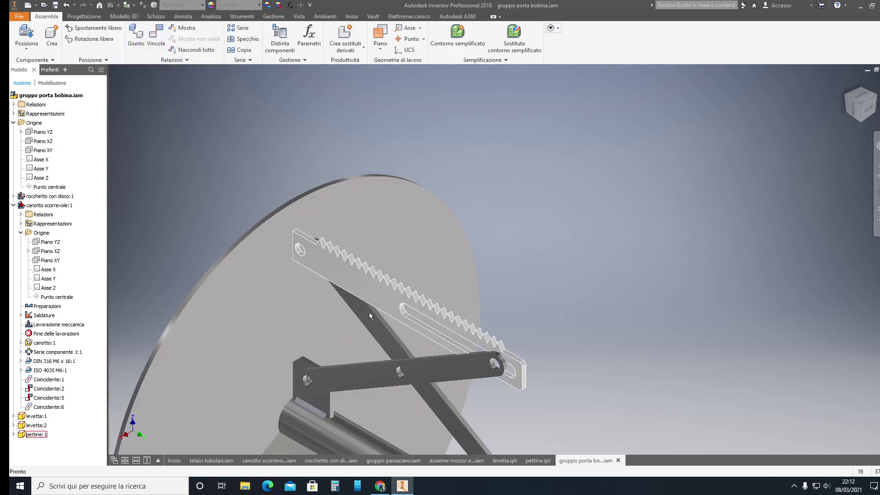
Slide the comb to check it follows, then inspect from top and home views.
{"action": "left_click", "coordinate": [377, 292]}
{"action": "left_click_drag", "start_coordinate": [377, 292], "coordinate": [408, 306]}
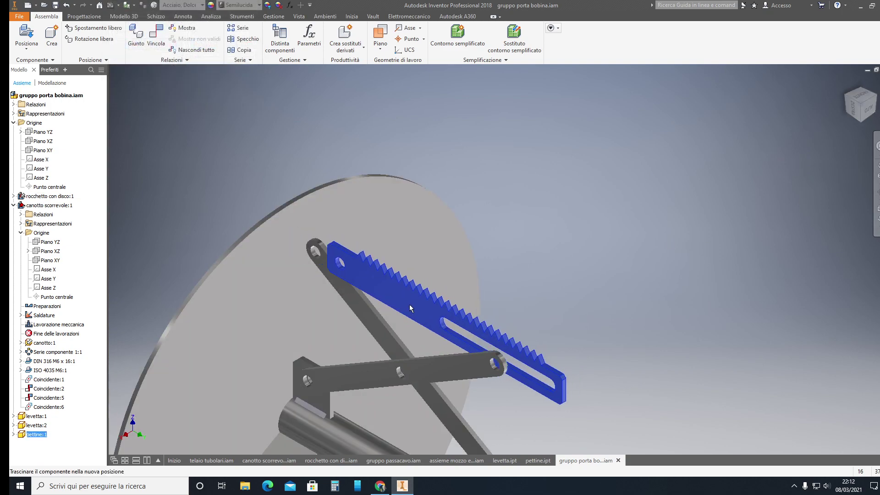
{"action": "left_click", "coordinate": [870, 112]}
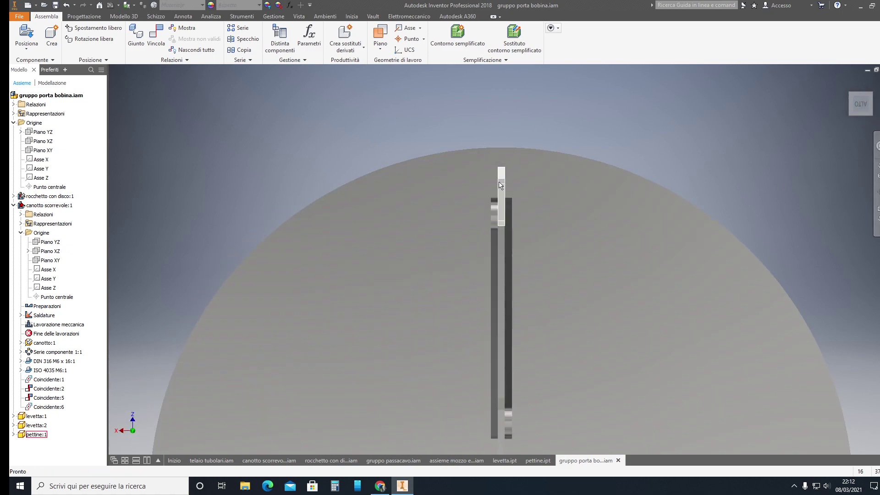
{"action": "scroll", "coordinate": [500, 185], "scroll_direction": "up", "scroll_amount": 5}
{"action": "scroll", "coordinate": [531, 216], "scroll_direction": "up", "scroll_amount": 2}
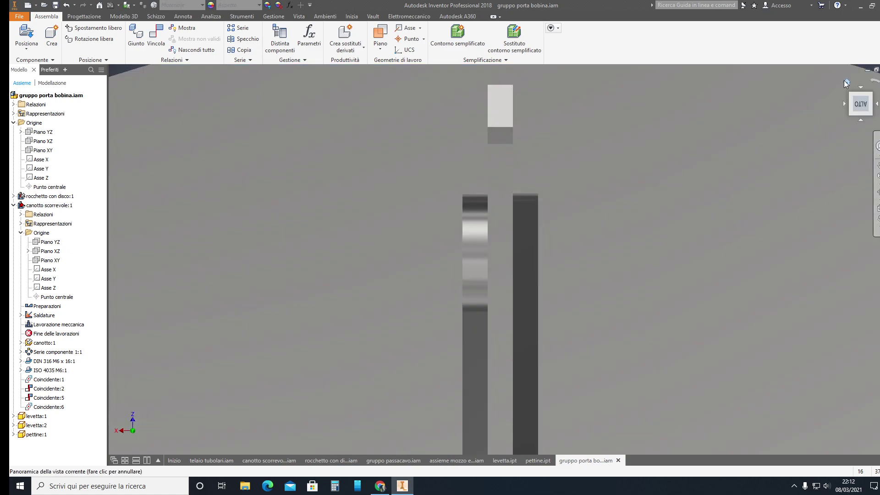
{"action": "left_click", "coordinate": [846, 83]}
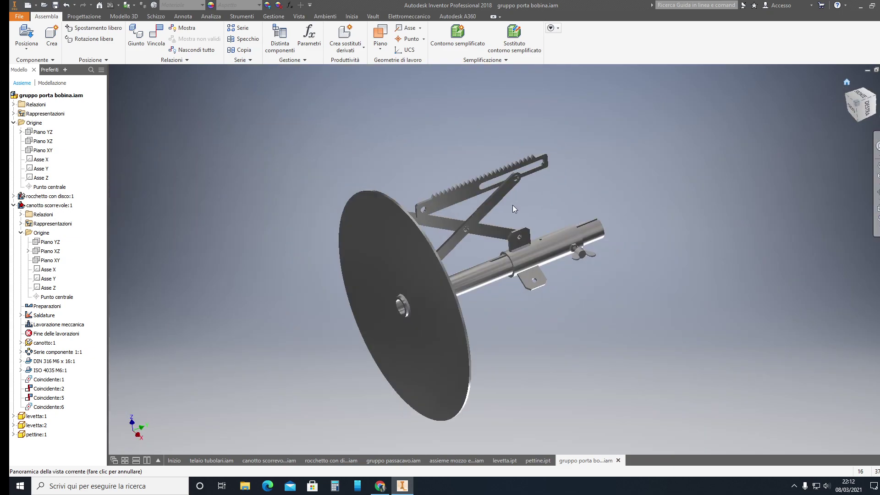
{"action": "scroll", "coordinate": [460, 215], "scroll_direction": "up", "scroll_amount": 4}
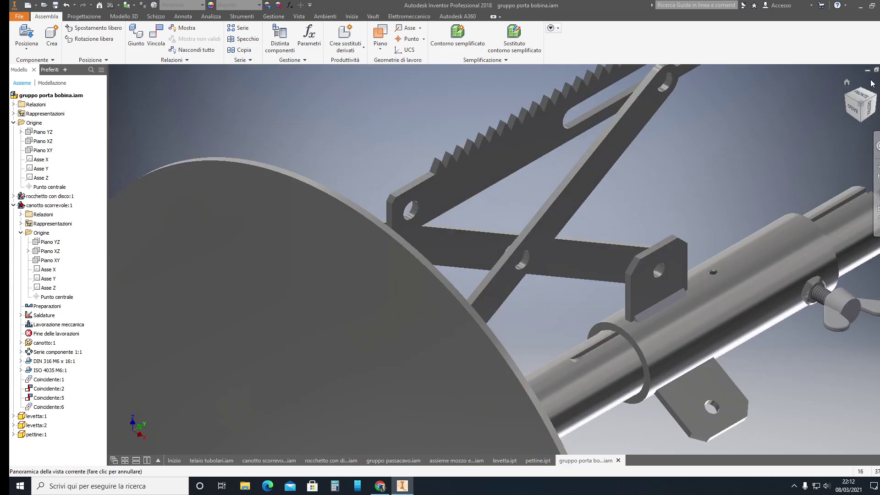
{"action": "left_click", "coordinate": [846, 83]}
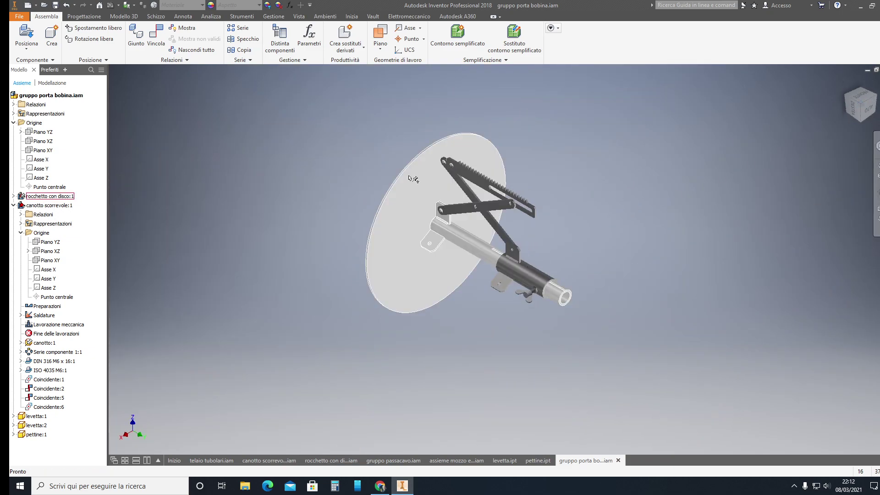
{"action": "scroll", "coordinate": [412, 181], "scroll_direction": "up", "scroll_amount": 4}
Align the comb's end hole with the left lever's top hole.
{"action": "left_click", "coordinate": [156, 34]}
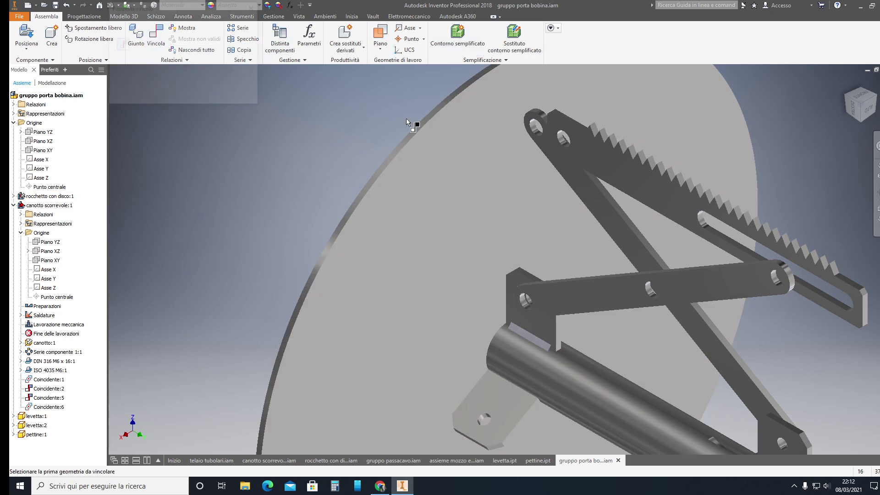
{"action": "middle_click_drag", "start_coordinate": [559, 125], "coordinate": [472, 238]}
{"action": "scroll", "coordinate": [472, 238], "scroll_direction": "up", "scroll_amount": 5}
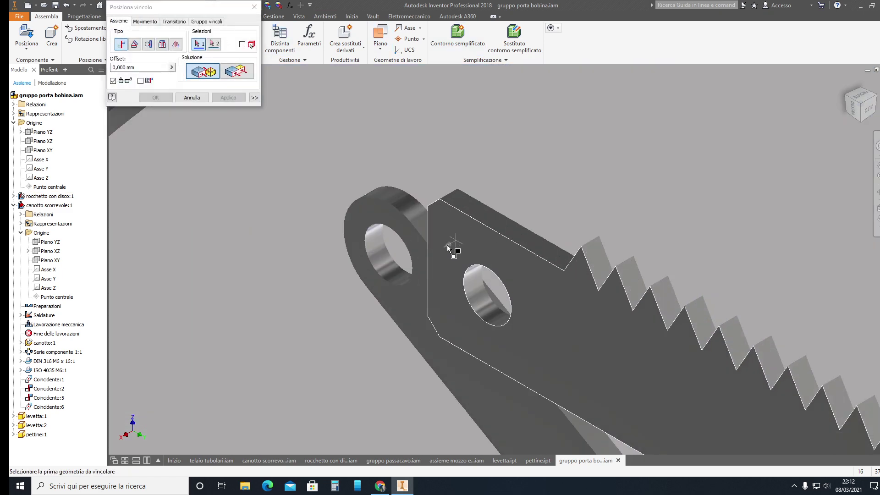
{"action": "left_click", "coordinate": [387, 254]}
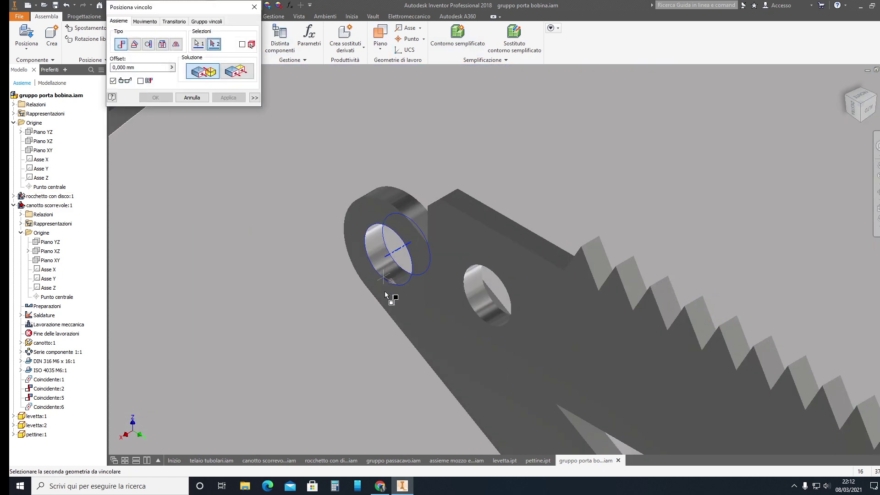
{"action": "left_click", "coordinate": [481, 293]}
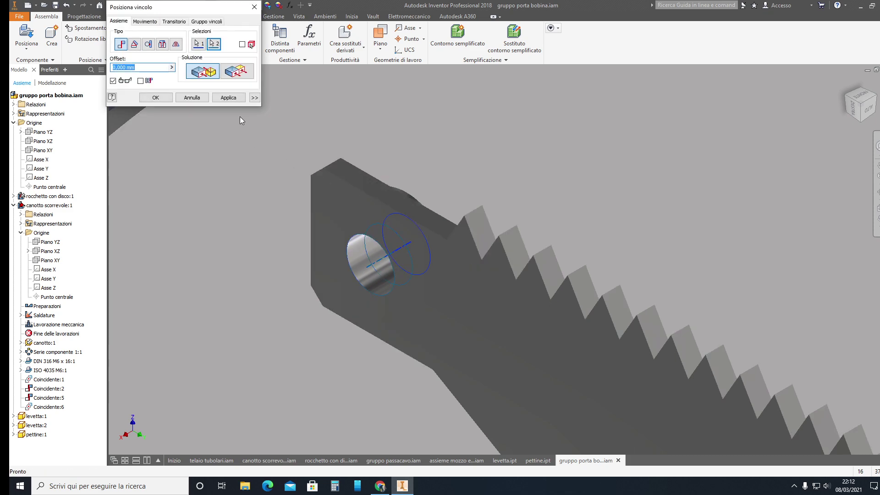
{"action": "left_click", "coordinate": [228, 98]}
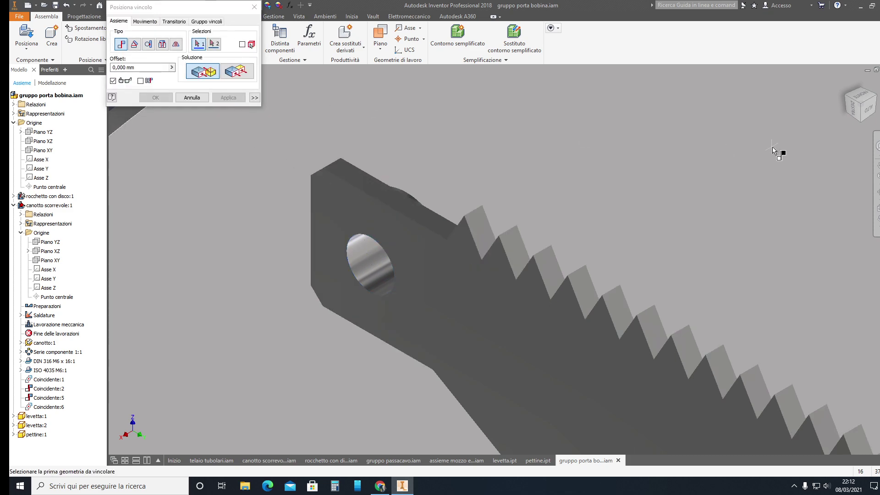
{"action": "key", "text": "Escape"}
{"action": "scroll", "coordinate": [788, 149], "scroll_direction": "down", "scroll_amount": 2}
{"action": "scroll", "coordinate": [790, 149], "scroll_direction": "down", "scroll_amount": 3}
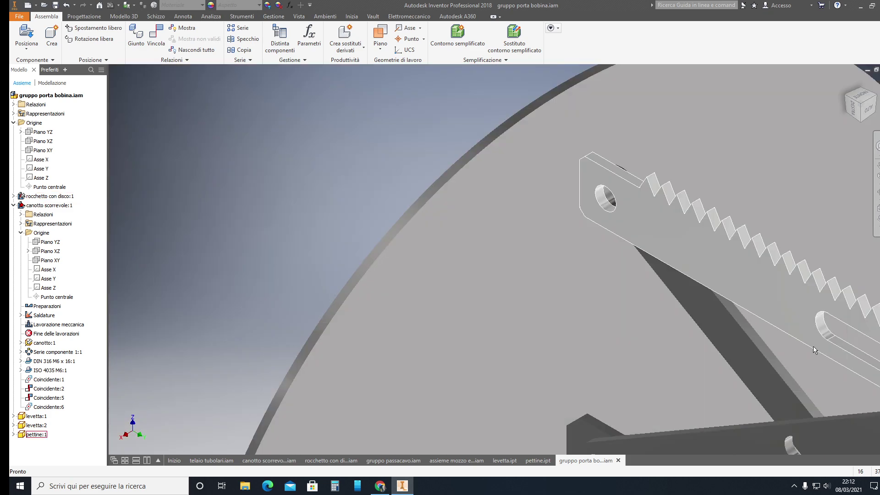
Drag the pettine comb and the canotto scorrevole sleeve back and forth to test the linkage.
{"action": "scroll", "coordinate": [791, 277], "scroll_direction": "down", "scroll_amount": 3}
{"action": "middle_click_drag", "start_coordinate": [790, 277], "coordinate": [595, 223]}
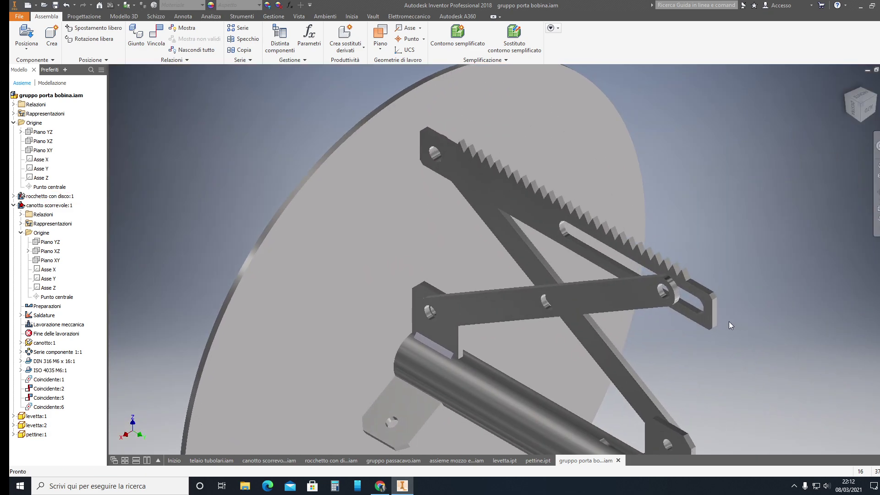
{"action": "left_click_drag", "start_coordinate": [712, 316], "coordinate": [691, 279]}
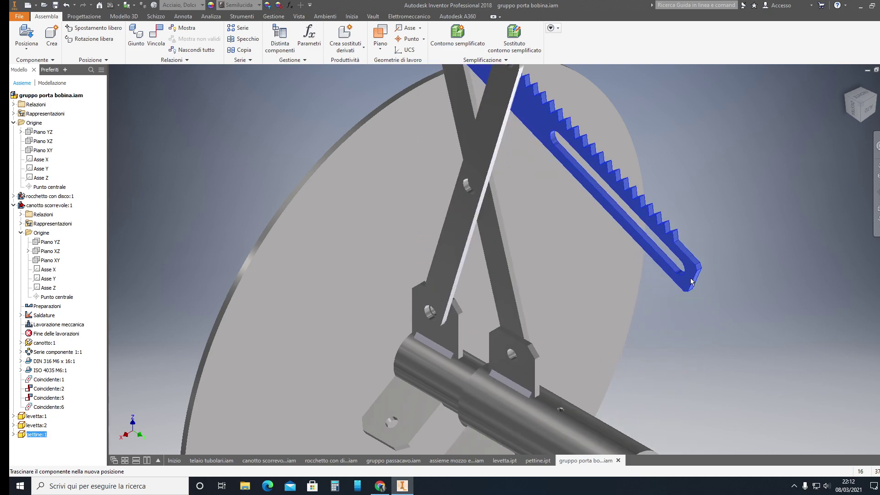
{"action": "mouse_move", "coordinate": [690, 281]}
{"action": "left_mouse_down"}
{"action": "mouse_move", "coordinate": [527, 366]}
{"action": "mouse_move", "coordinate": [630, 439]}
{"action": "left_mouse_up"}
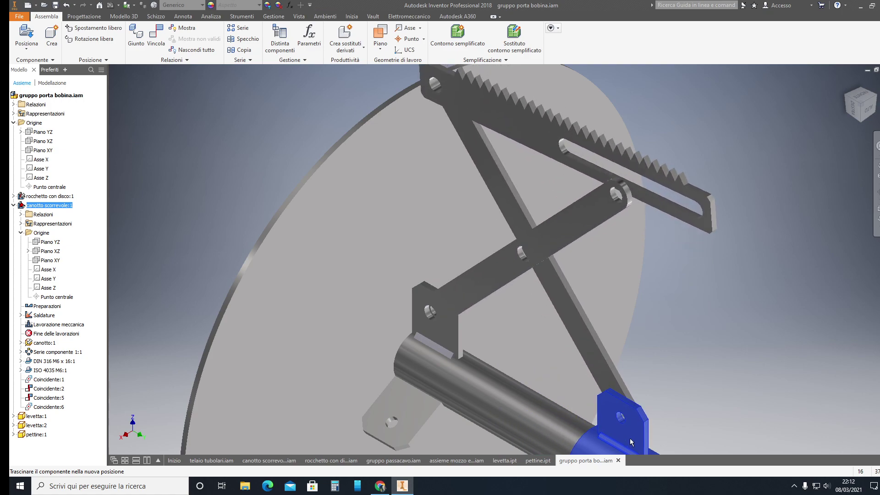
{"action": "left_click_drag", "start_coordinate": [708, 219], "coordinate": [698, 255]}
Move the pettine comb to a new pose and return to the Home view.
{"action": "scroll", "coordinate": [698, 255], "scroll_direction": "down", "scroll_amount": 3}
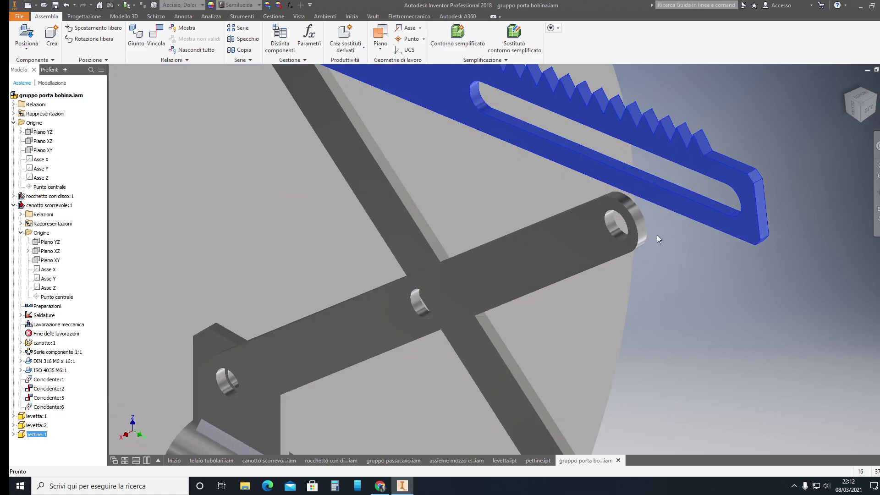
{"action": "scroll", "coordinate": [656, 234], "scroll_direction": "down", "scroll_amount": 3}
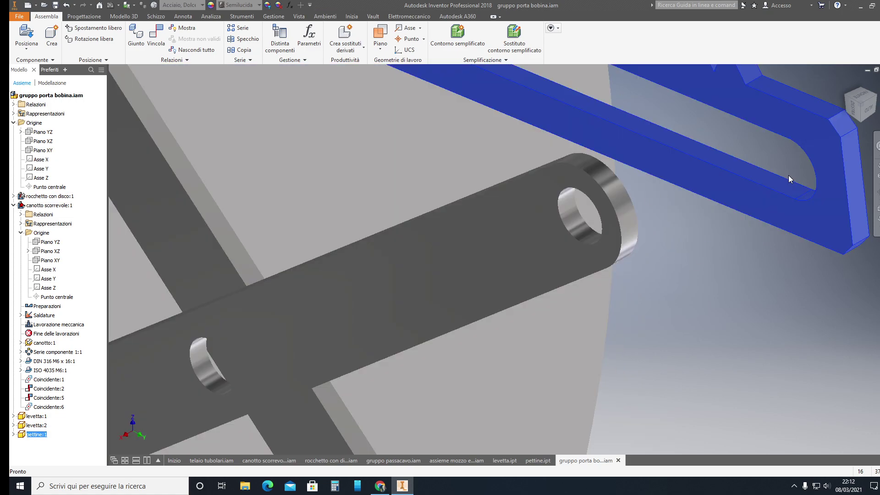
{"action": "left_click", "coordinate": [786, 177]}
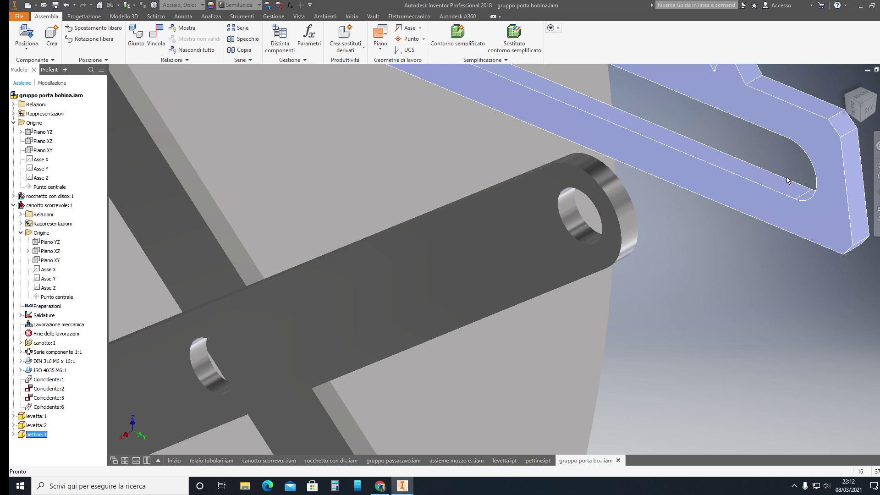
{"action": "left_click_drag", "start_coordinate": [752, 200], "coordinate": [741, 200]}
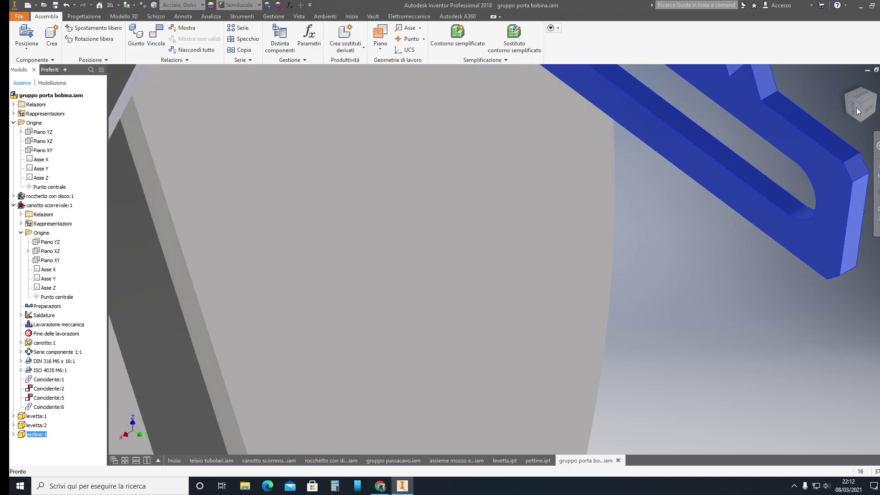
{"action": "left_click", "coordinate": [846, 83]}
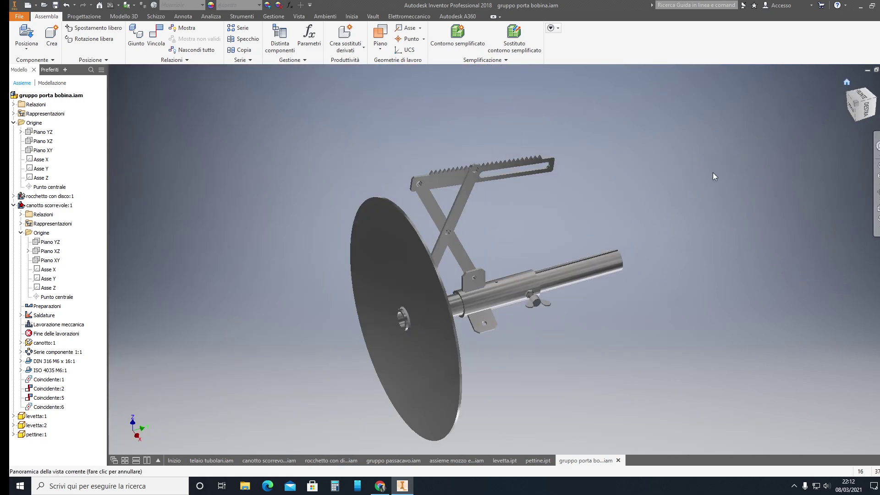
Zoom in on the comb and drag levetta:1 so its end hole sits under the comb's slot, then select it.
{"action": "scroll", "coordinate": [494, 192], "scroll_direction": "up", "scroll_amount": 3}
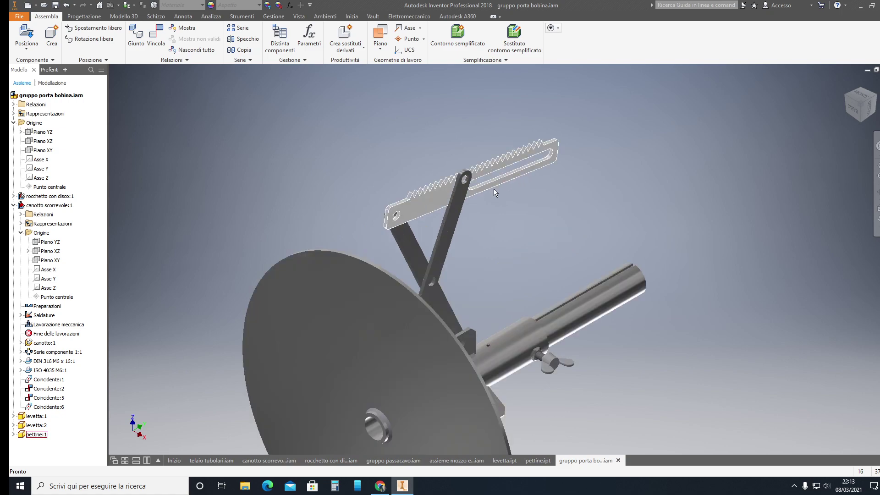
{"action": "scroll", "coordinate": [493, 189], "scroll_direction": "up", "scroll_amount": 3}
{"action": "middle_click_drag", "start_coordinate": [538, 188], "coordinate": [505, 353]}
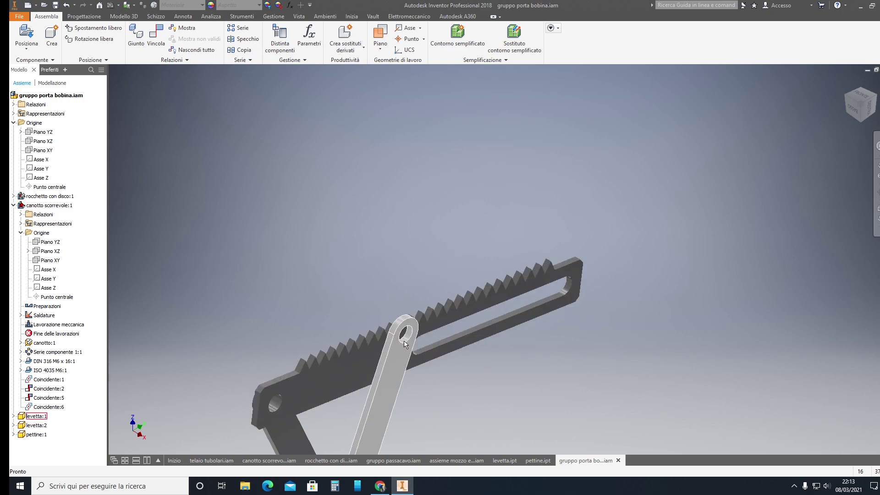
{"action": "left_click_drag", "start_coordinate": [415, 339], "coordinate": [454, 350]}
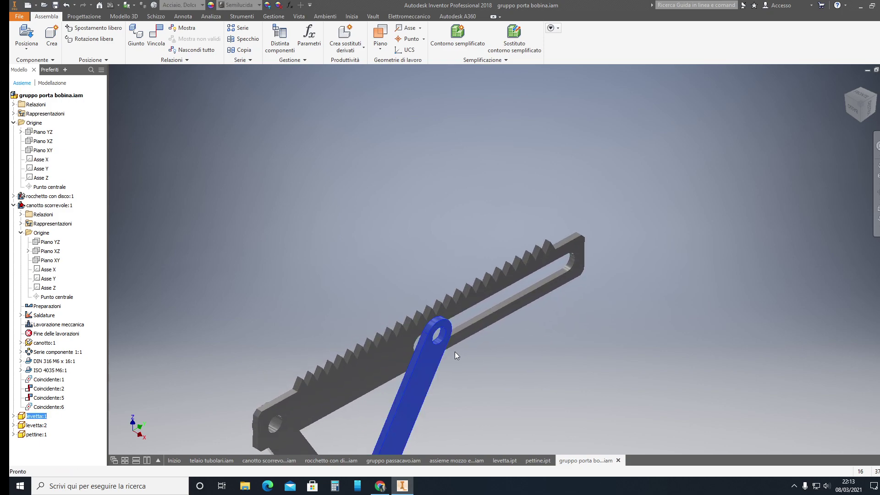
{"action": "scroll", "coordinate": [520, 333], "scroll_direction": "up", "scroll_amount": 3}
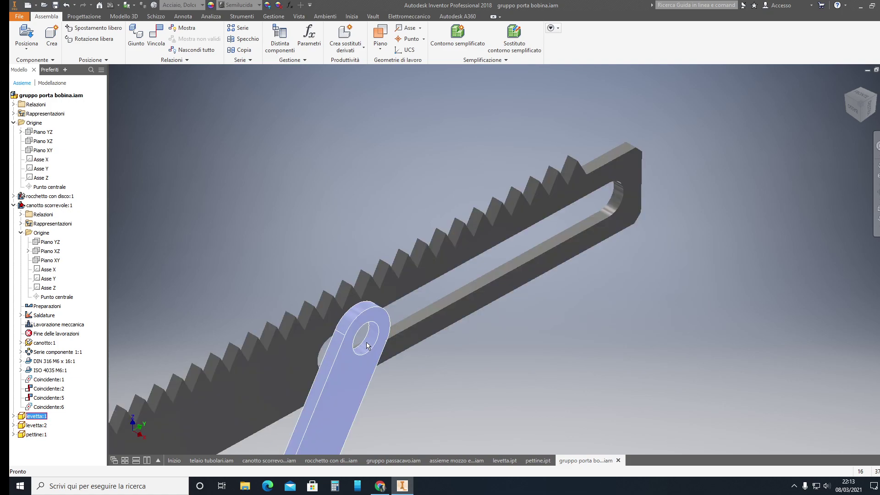
{"action": "left_click", "coordinate": [367, 346]}
{"action": "left_click", "coordinate": [348, 323]}
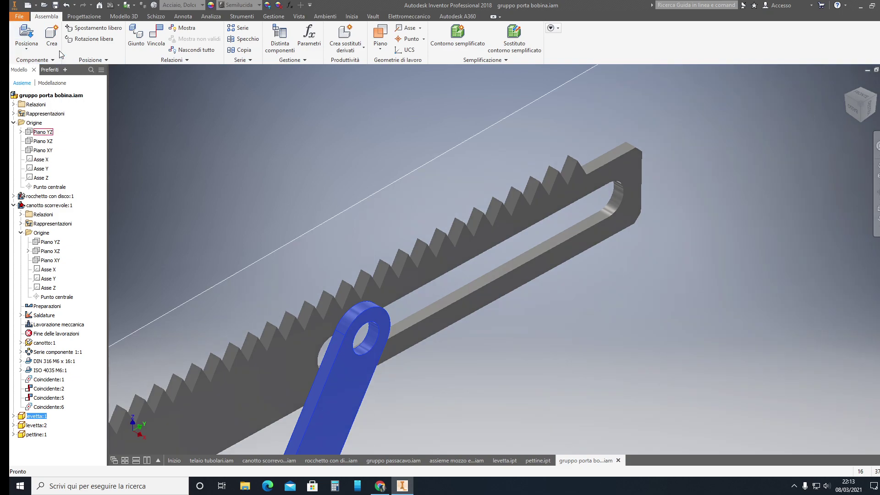
Start a constraint using levetta:1's end hole as the first geometry.
{"action": "left_click", "coordinate": [163, 40]}
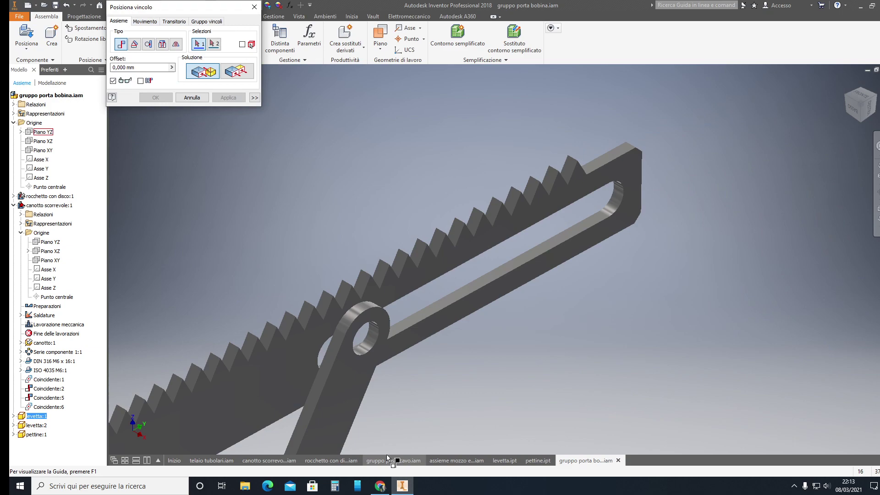
{"action": "left_click", "coordinate": [370, 341]}
{"action": "scroll", "coordinate": [572, 340], "scroll_direction": "down", "scroll_amount": 5}
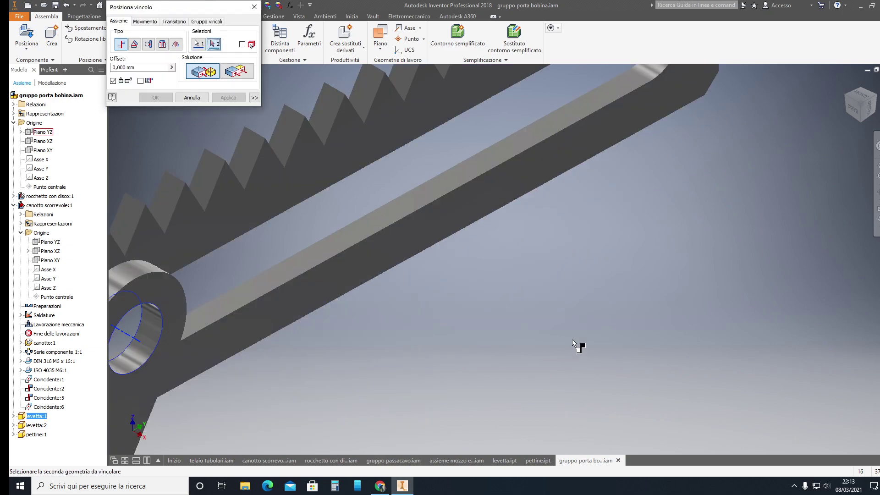
{"action": "scroll", "coordinate": [572, 339], "scroll_direction": "up", "scroll_amount": 3}
{"action": "scroll", "coordinate": [572, 339], "scroll_direction": "up", "scroll_amount": 2}
{"action": "mouse_move", "coordinate": [573, 339]}
{"action": "middle_mouse_down"}
{"action": "mouse_move", "coordinate": [599, 257]}
{"action": "mouse_move", "coordinate": [687, 147]}
{"action": "middle_mouse_up"}
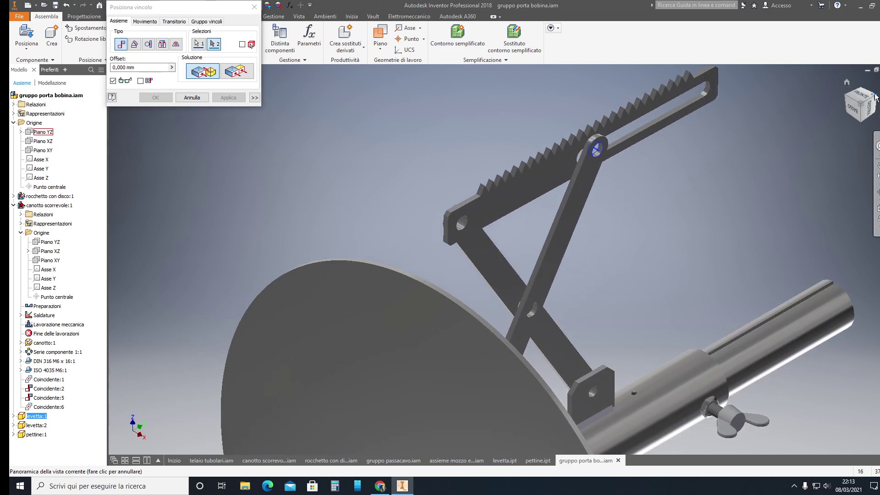
{"action": "left_click", "coordinate": [875, 96]}
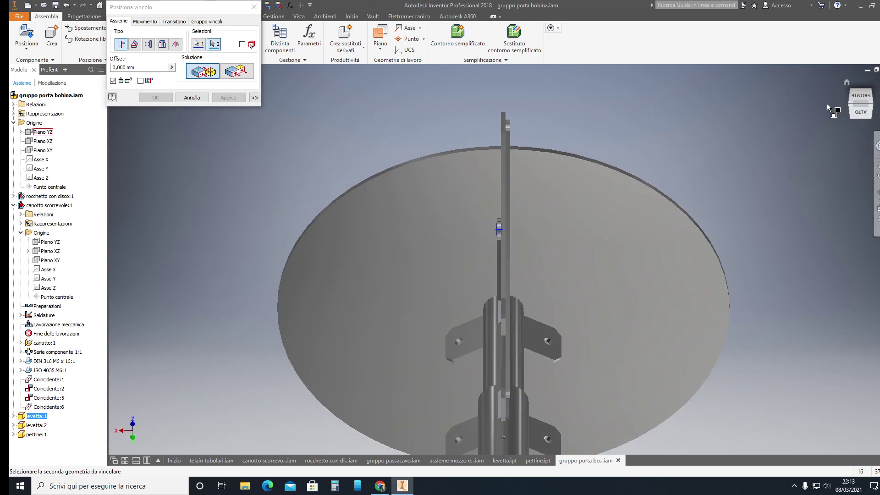
{"action": "left_click", "coordinate": [851, 117]}
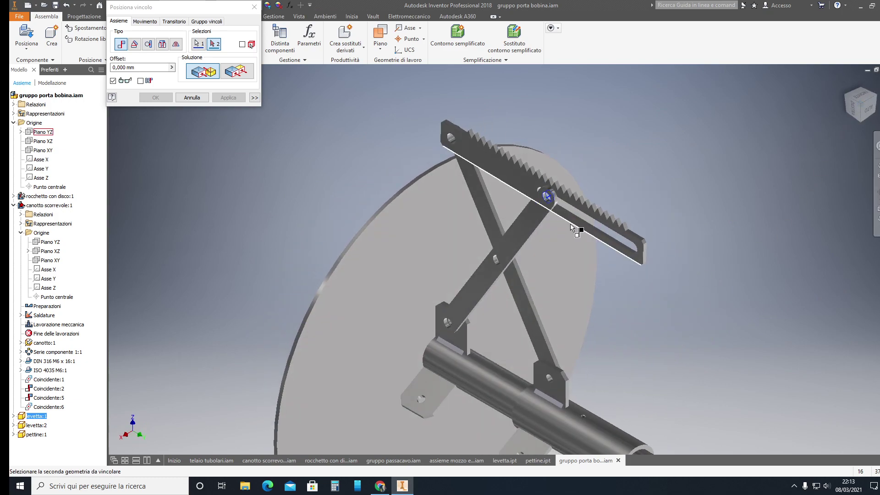
{"action": "scroll", "coordinate": [572, 228], "scroll_direction": "down", "scroll_amount": 2}
{"action": "scroll", "coordinate": [516, 304], "scroll_direction": "down", "scroll_amount": 2}
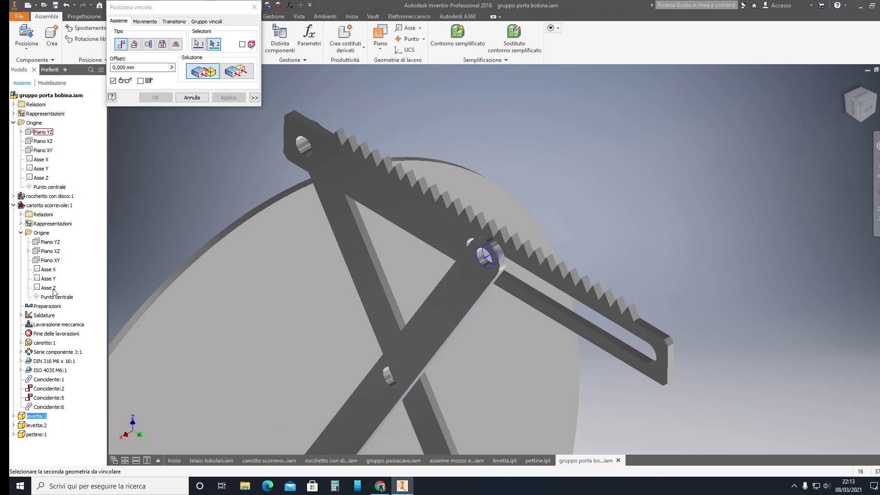
{"action": "scroll", "coordinate": [766, 139], "scroll_direction": "up", "scroll_amount": 5}
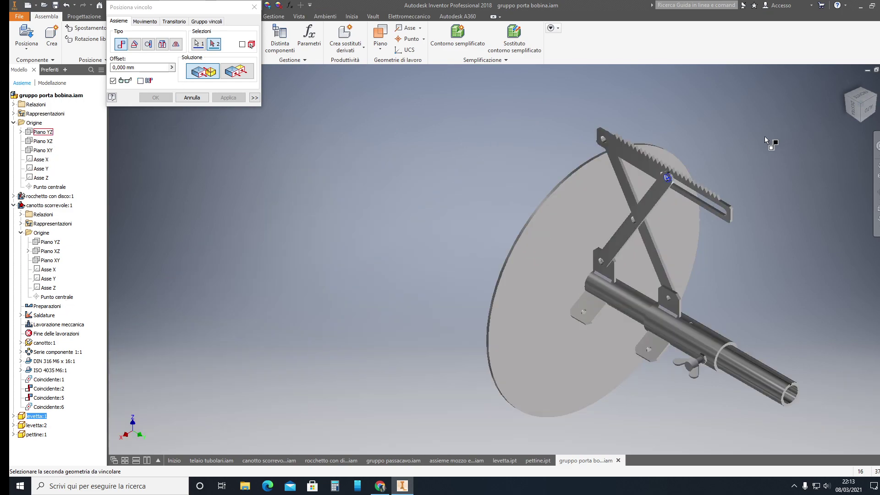
Mate it to pettine:1's Origine > Piano XY plane and apply the constraint.
{"action": "left_click", "coordinate": [14, 426]}
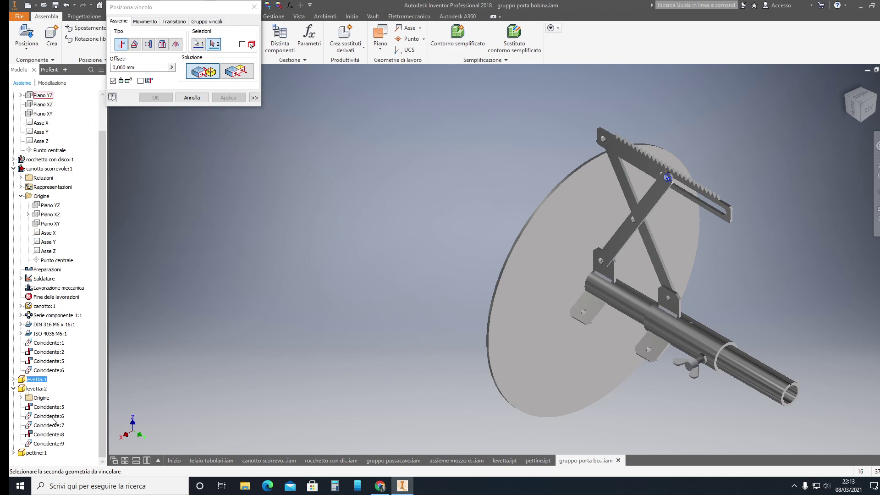
{"action": "left_click", "coordinate": [21, 398]}
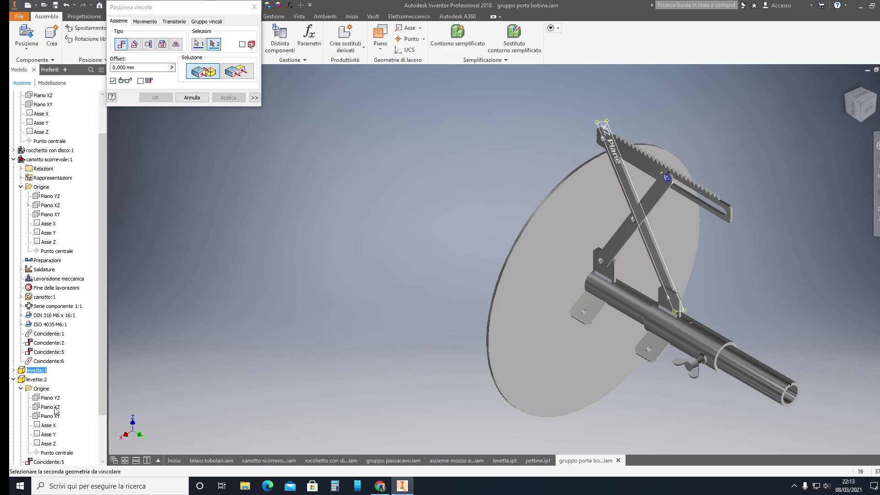
{"action": "left_click", "coordinate": [14, 380]}
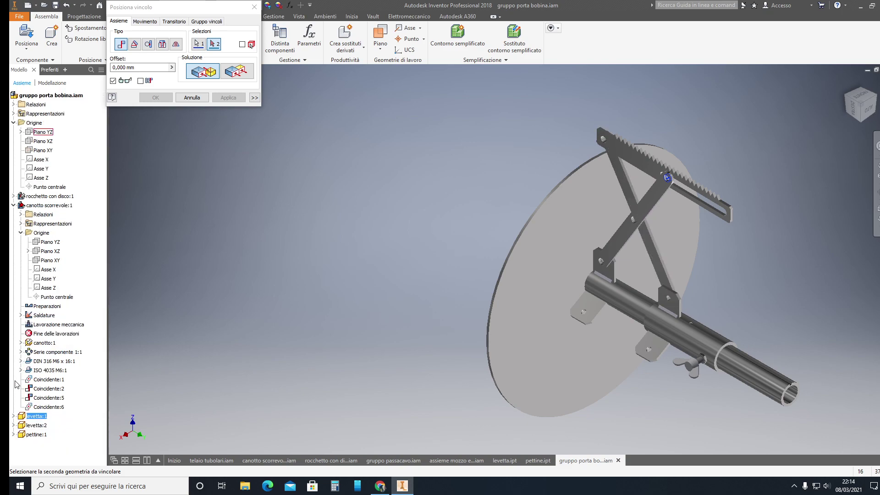
{"action": "left_click", "coordinate": [14, 435]}
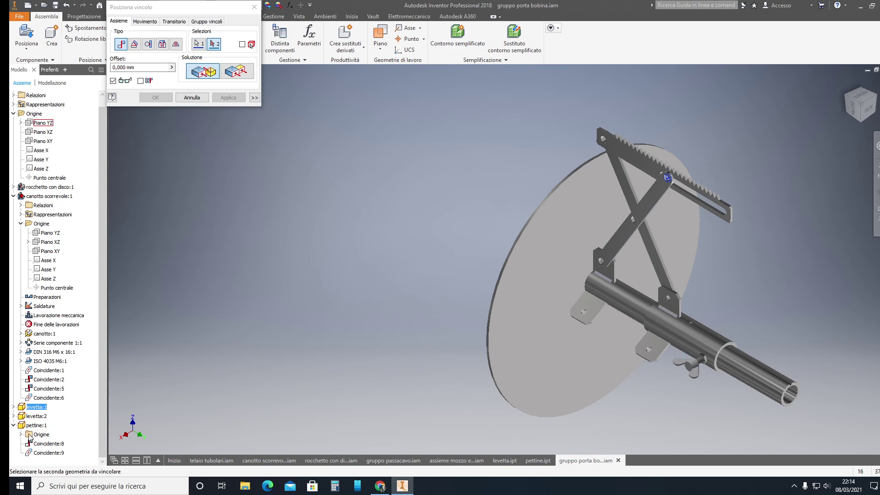
{"action": "left_click", "coordinate": [21, 435]}
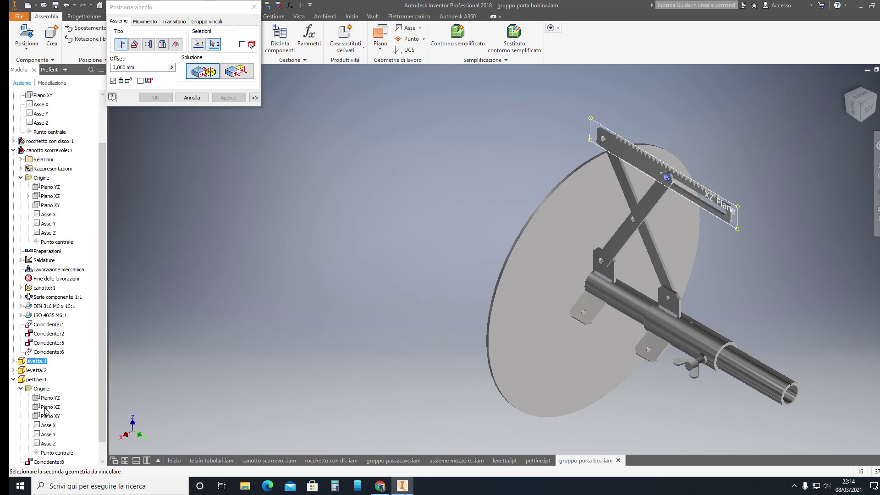
{"action": "mouse_move", "coordinate": [687, 208]}
{"action": "middle_mouse_down"}
{"action": "mouse_move", "coordinate": [379, 302]}
{"action": "mouse_move", "coordinate": [488, 303]}
{"action": "middle_mouse_up"}
{"action": "scroll", "coordinate": [383, 301], "scroll_direction": "down", "scroll_amount": 3}
{"action": "scroll", "coordinate": [383, 301], "scroll_direction": "down", "scroll_amount": 2}
{"action": "scroll", "coordinate": [393, 302], "scroll_direction": "up", "scroll_amount": 2}
{"action": "scroll", "coordinate": [393, 302], "scroll_direction": "down", "scroll_amount": 2}
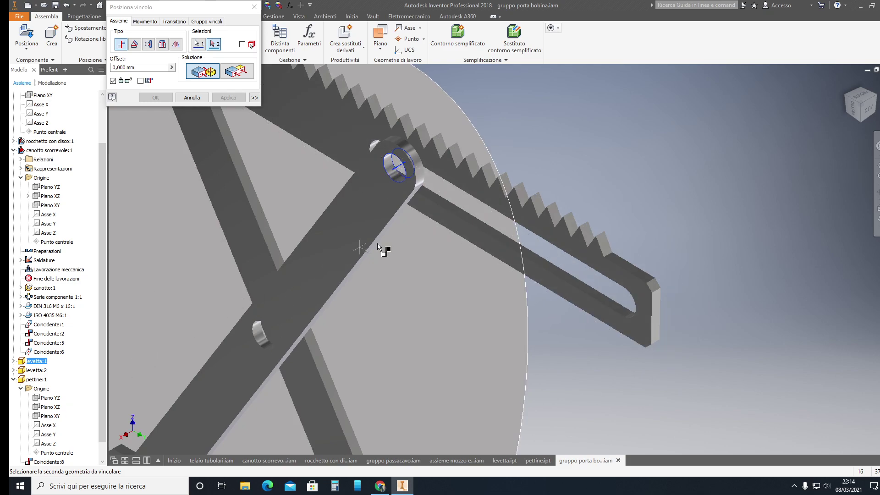
{"action": "left_click", "coordinate": [43, 420]}
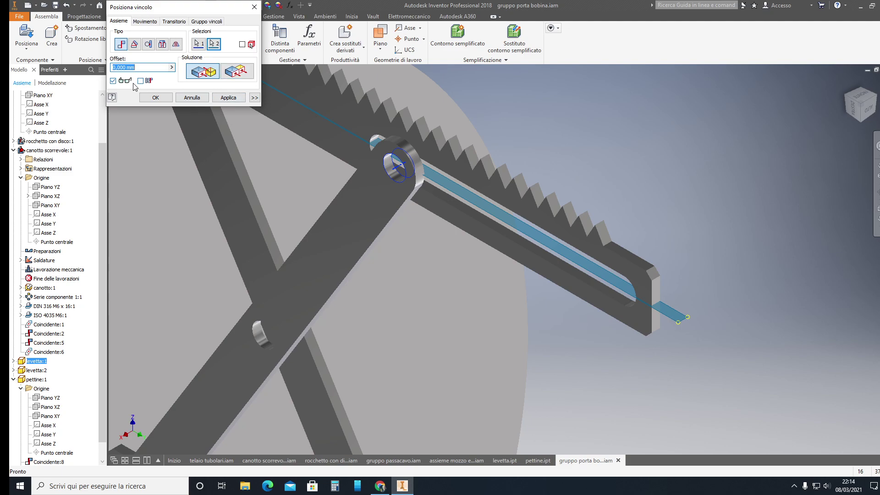
{"action": "left_click", "coordinate": [228, 98]}
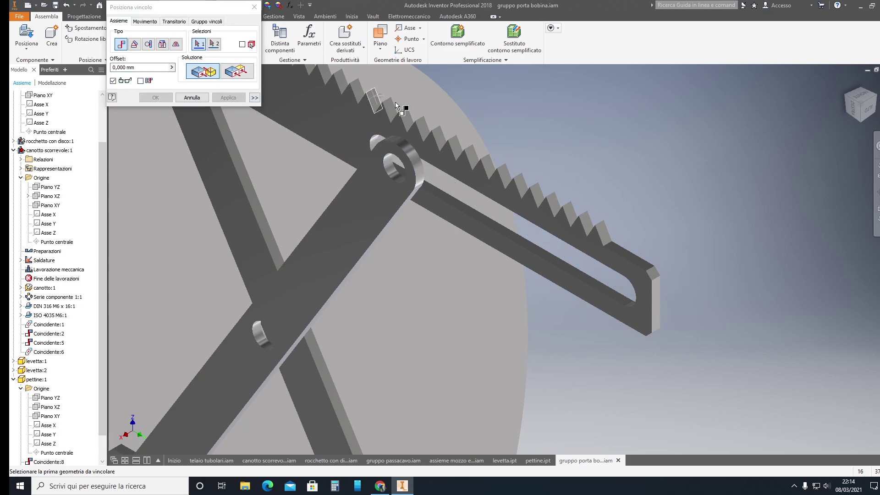
{"action": "left_click", "coordinate": [256, 9]}
Swing the levetta link about its pivot and check the motion from the right side view.
{"action": "scroll", "coordinate": [688, 111], "scroll_direction": "up", "scroll_amount": 5}
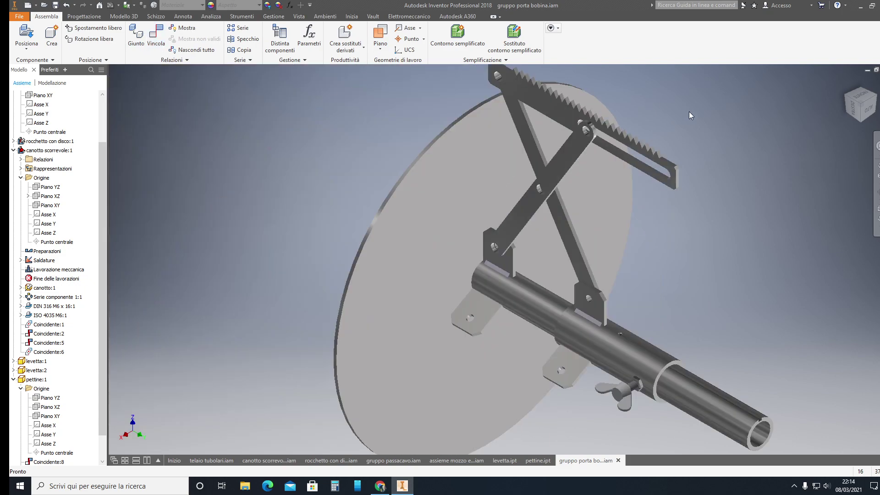
{"action": "scroll", "coordinate": [689, 113], "scroll_direction": "down", "scroll_amount": 5}
{"action": "left_click", "coordinate": [482, 169]}
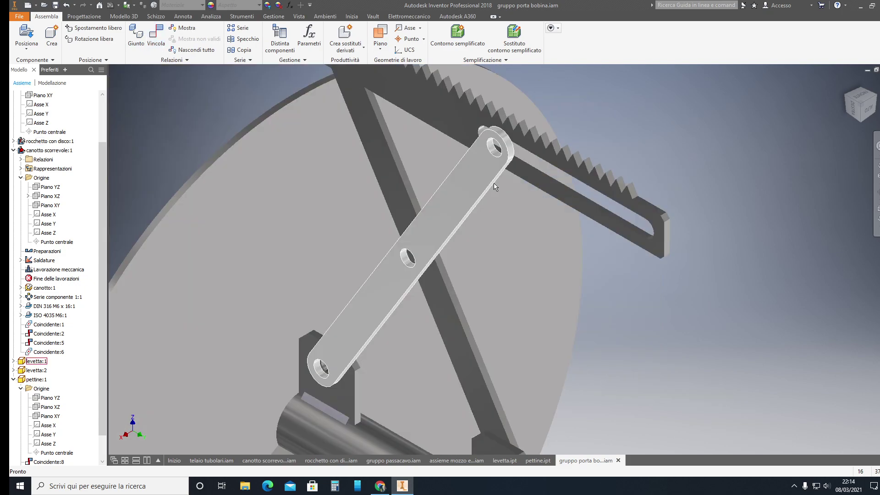
{"action": "mouse_move", "coordinate": [489, 184]}
{"action": "left_mouse_down"}
{"action": "mouse_move", "coordinate": [568, 306]}
{"action": "mouse_move", "coordinate": [588, 304]}
{"action": "mouse_move", "coordinate": [489, 218]}
{"action": "mouse_move", "coordinate": [535, 263]}
{"action": "mouse_move", "coordinate": [568, 277]}
{"action": "mouse_move", "coordinate": [595, 337]}
{"action": "mouse_move", "coordinate": [507, 240]}
{"action": "left_mouse_up"}
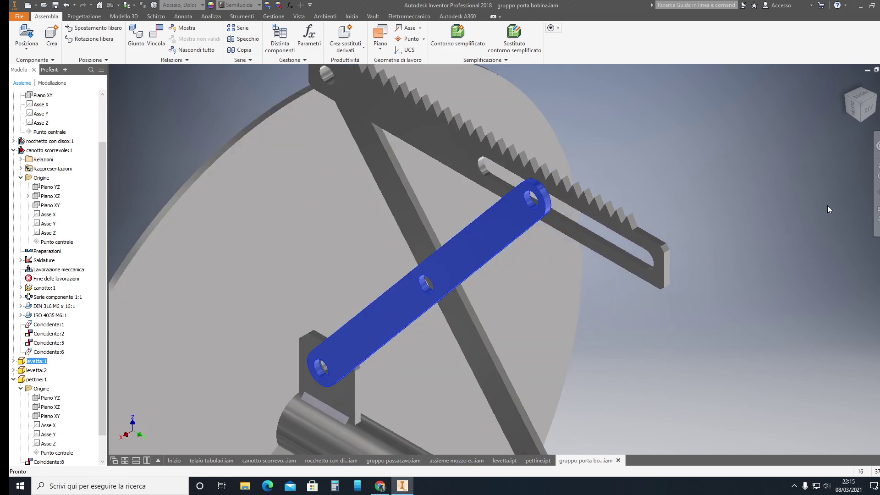
{"action": "scroll", "coordinate": [824, 204], "scroll_direction": "up", "scroll_amount": 3}
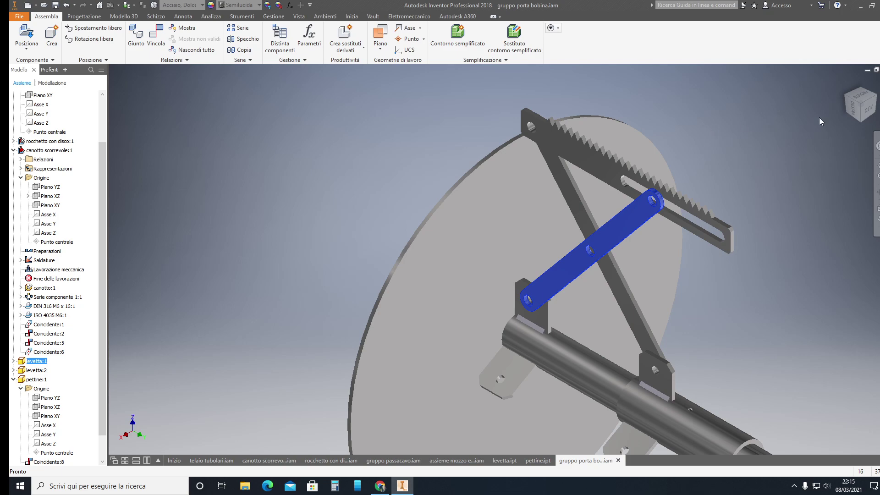
{"action": "left_click", "coordinate": [857, 106]}
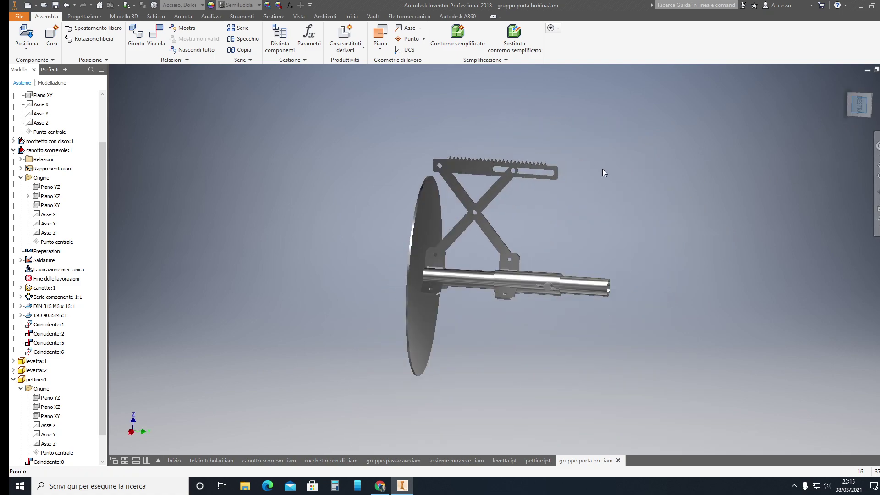
{"action": "scroll", "coordinate": [496, 197], "scroll_direction": "down", "scroll_amount": 3}
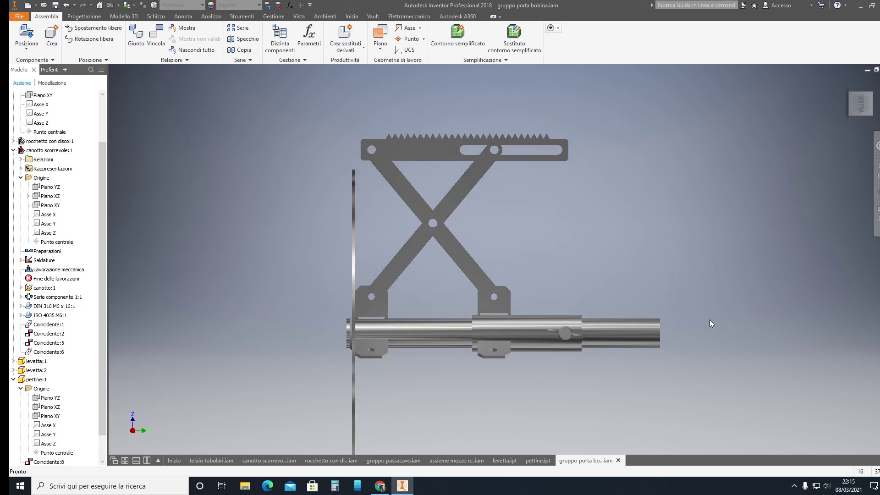
{"action": "scroll", "coordinate": [512, 292], "scroll_direction": "down", "scroll_amount": 3}
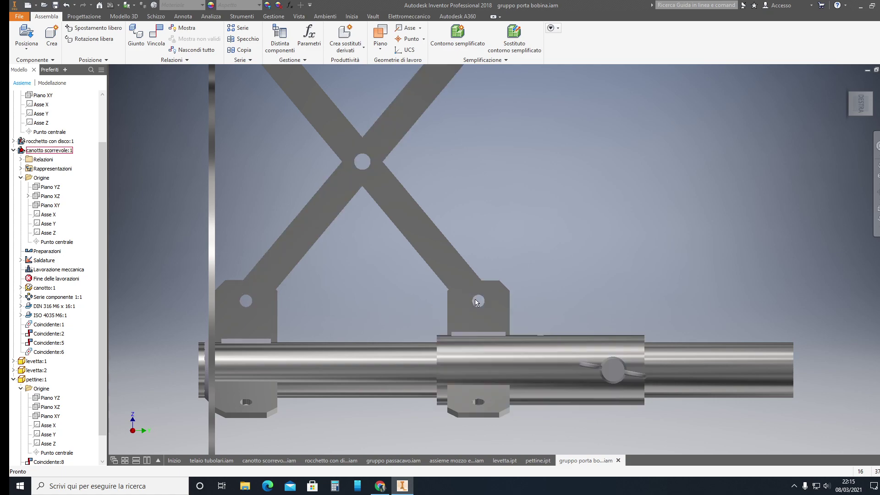
{"action": "scroll", "coordinate": [577, 270], "scroll_direction": "up", "scroll_amount": 5}
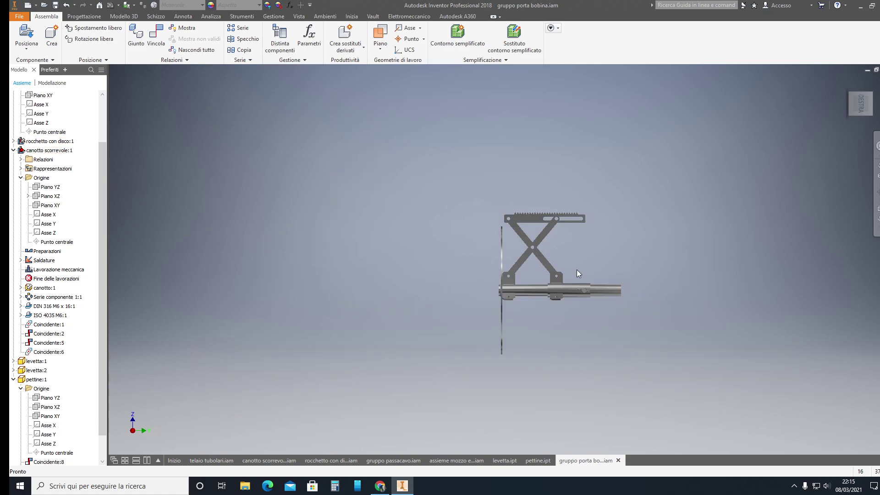
{"action": "left_click", "coordinate": [867, 103]}
Slide the canotto scorrevole sleeve along the tube to drive the linkage, then deselect it.
{"action": "scroll", "coordinate": [527, 229], "scroll_direction": "down", "scroll_amount": 3}
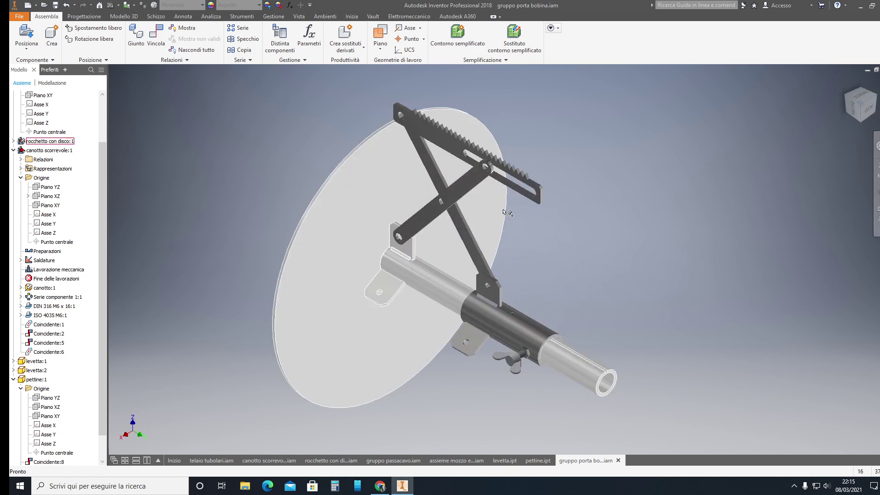
{"action": "mouse_move", "coordinate": [493, 177]}
{"action": "middle_mouse_down"}
{"action": "mouse_move", "coordinate": [484, 229]}
{"action": "mouse_move", "coordinate": [404, 270]}
{"action": "middle_mouse_up"}
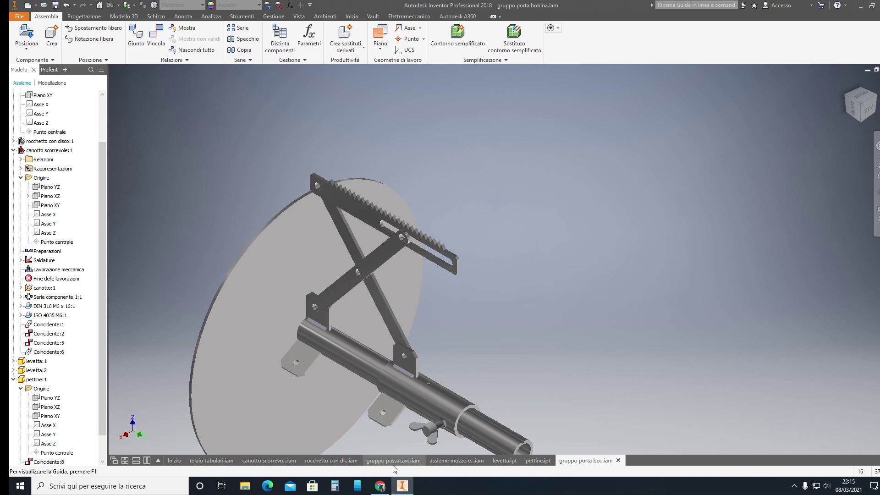
{"action": "scroll", "coordinate": [491, 365], "scroll_direction": "up", "scroll_amount": 2}
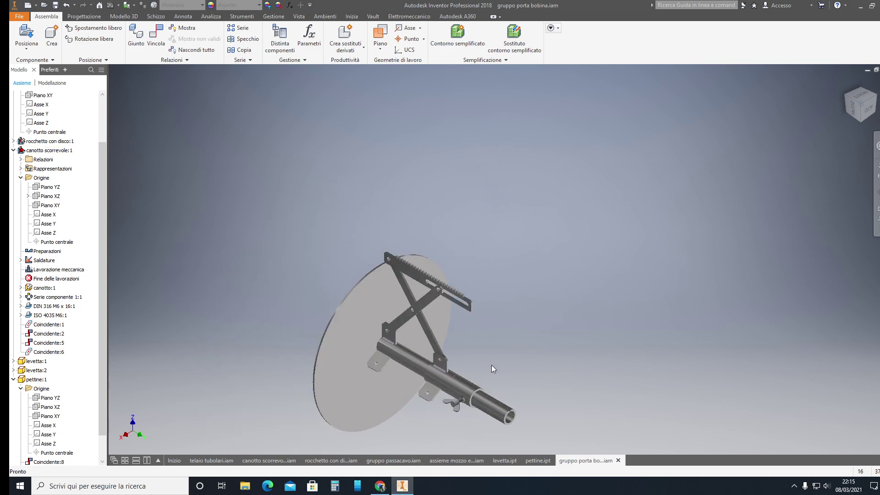
{"action": "scroll", "coordinate": [491, 365], "scroll_direction": "down", "scroll_amount": 4}
{"action": "middle_click_drag", "start_coordinate": [476, 309], "coordinate": [478, 291]}
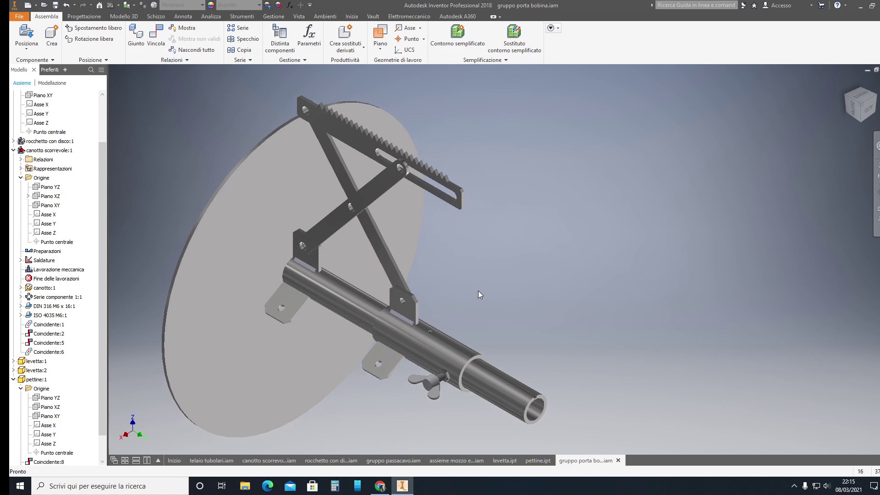
{"action": "mouse_move", "coordinate": [455, 353]}
{"action": "left_mouse_down"}
{"action": "mouse_move", "coordinate": [485, 367]}
{"action": "mouse_move", "coordinate": [463, 343]}
{"action": "mouse_move", "coordinate": [486, 365]}
{"action": "mouse_move", "coordinate": [458, 351]}
{"action": "left_mouse_up"}
{"action": "scroll", "coordinate": [458, 352], "scroll_direction": "down", "scroll_amount": 5}
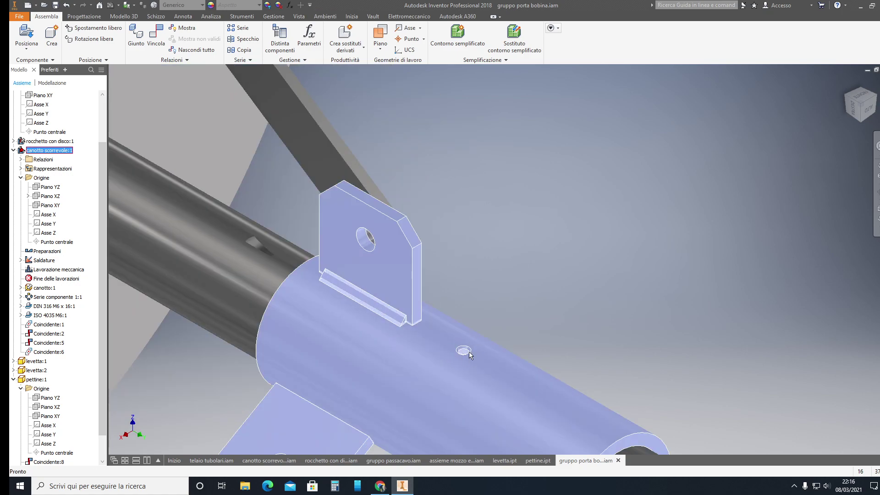
{"action": "scroll", "coordinate": [462, 355], "scroll_direction": "up", "scroll_amount": 4}
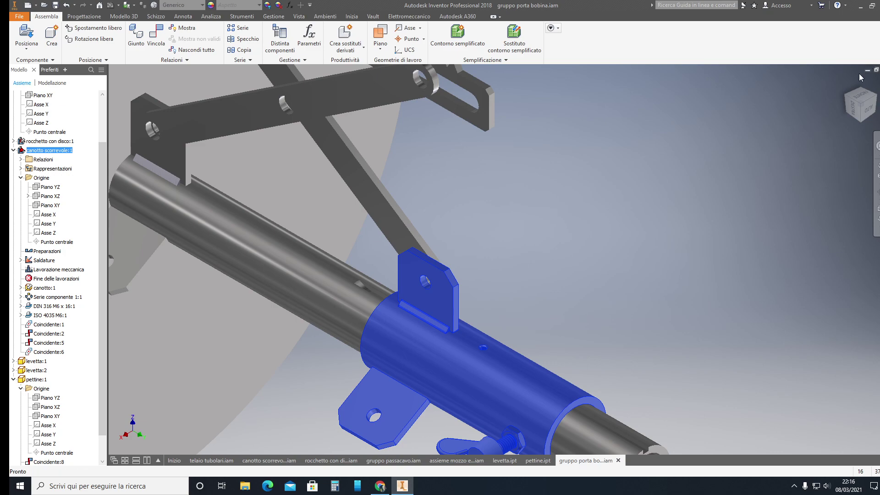
{"action": "key", "text": "Escape"}
{"action": "left_click", "coordinate": [875, 97]}
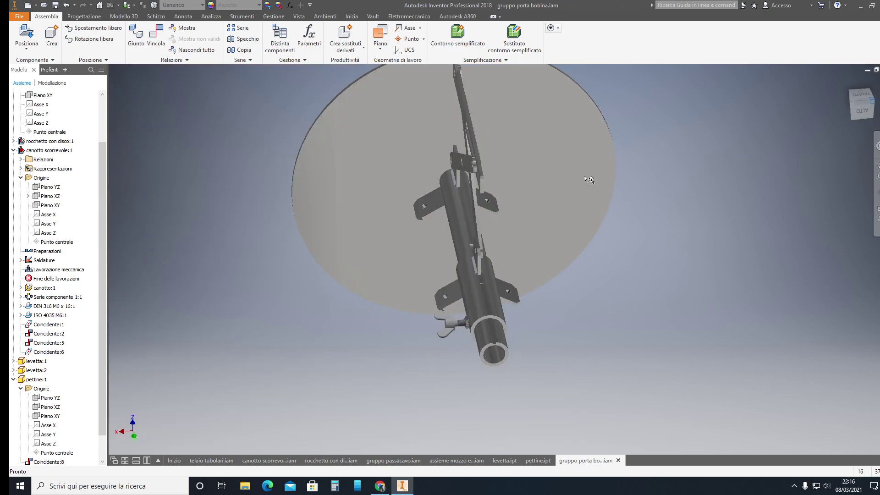
{"action": "scroll", "coordinate": [497, 241], "scroll_direction": "up", "scroll_amount": 8}
{"action": "scroll", "coordinate": [497, 241], "scroll_direction": "up", "scroll_amount": 3}
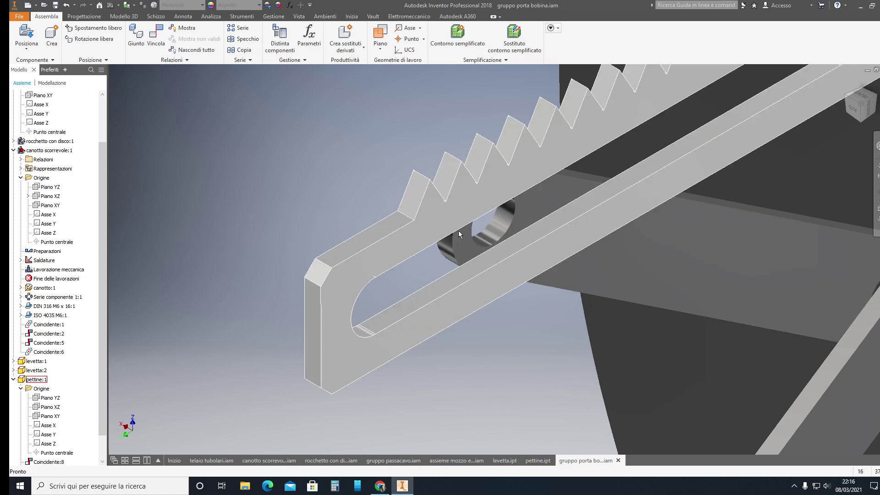
{"action": "left_click", "coordinate": [853, 122]}
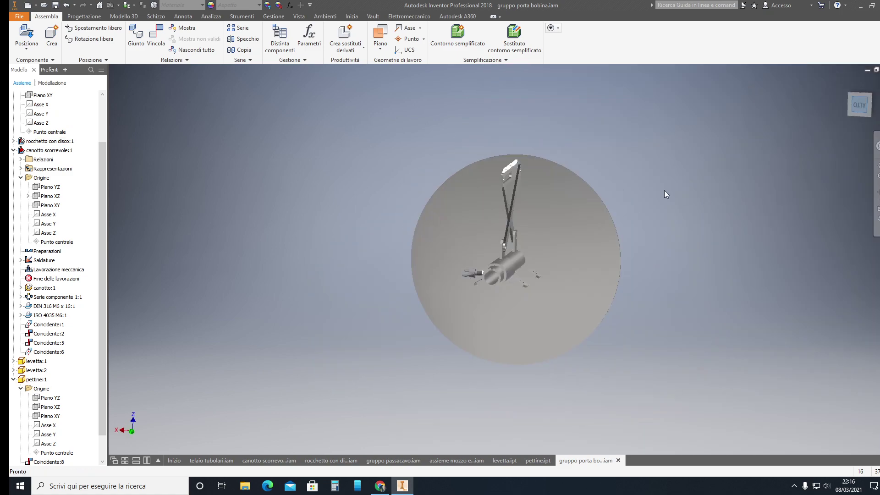
{"action": "scroll", "coordinate": [591, 258], "scroll_direction": "up", "scroll_amount": 3}
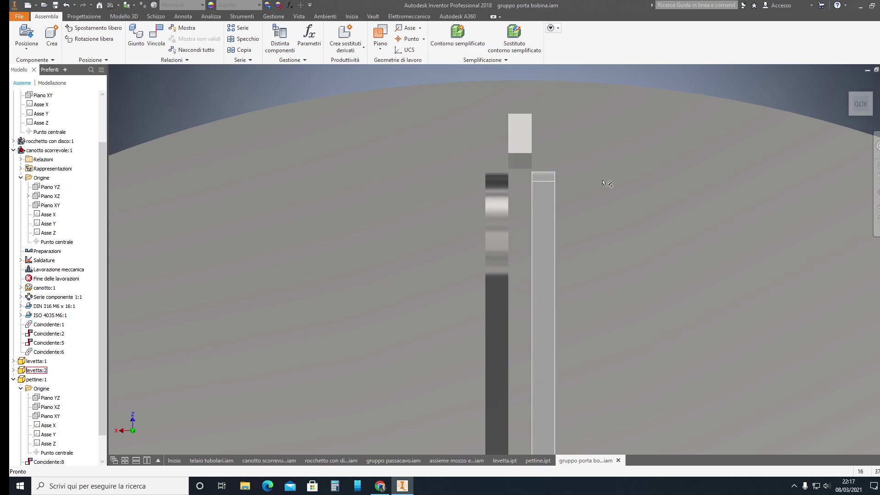
{"action": "mouse_move", "coordinate": [858, 105]}
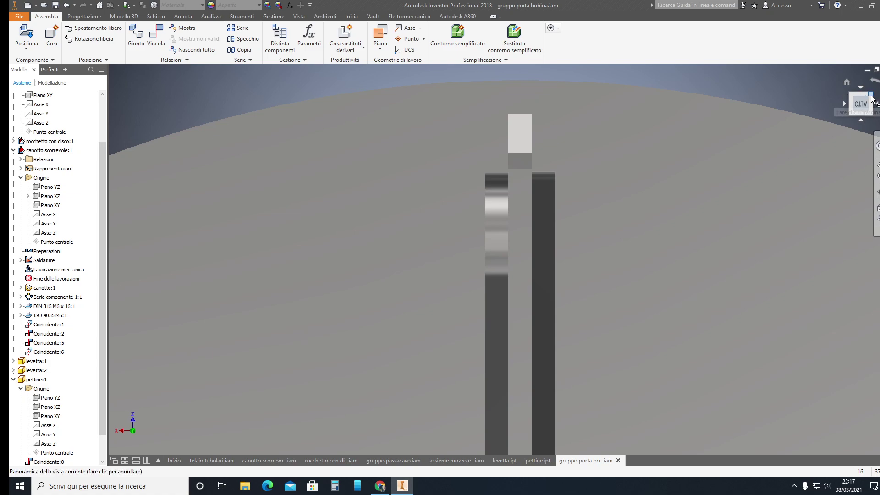
{"action": "left_click", "coordinate": [849, 93]}
{"action": "scroll", "coordinate": [494, 199], "scroll_direction": "down", "scroll_amount": 8}
{"action": "scroll", "coordinate": [495, 211], "scroll_direction": "down", "scroll_amount": 2}
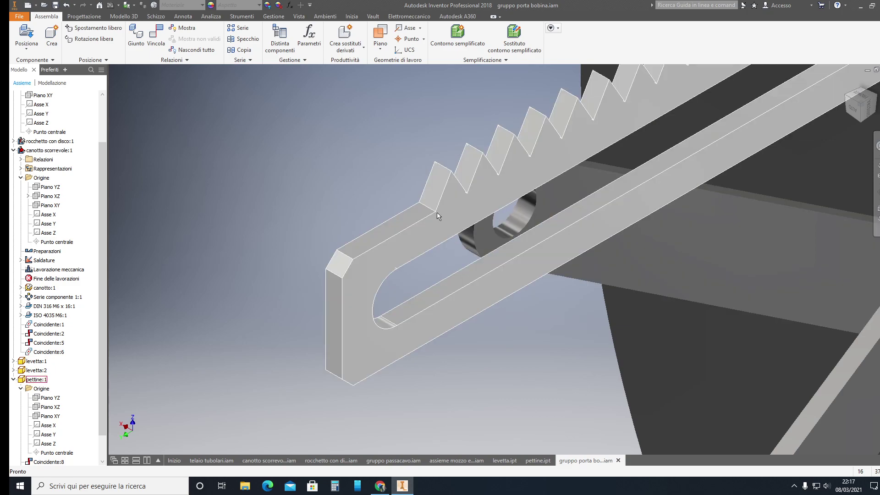
Zoom and orbit closely around the lever hole and comb to inspect them.
{"action": "scroll", "coordinate": [581, 291], "scroll_direction": "down", "scroll_amount": 5}
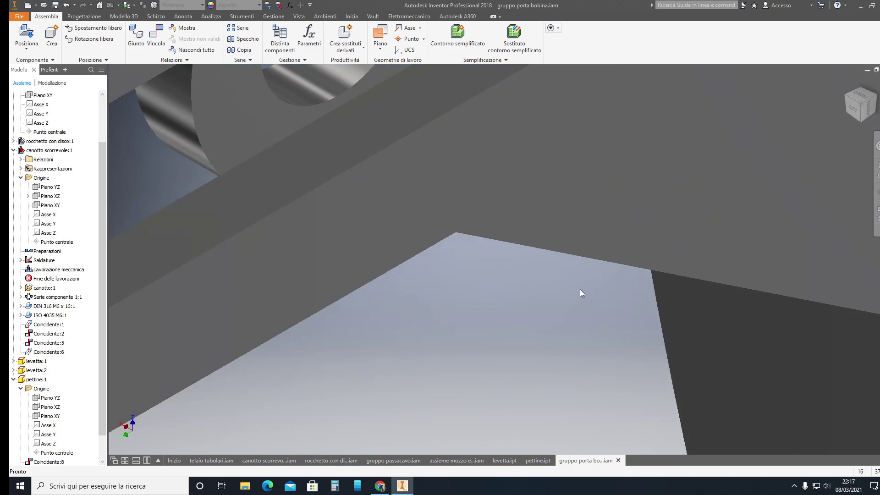
{"action": "scroll", "coordinate": [580, 286], "scroll_direction": "up", "scroll_amount": 5}
{"action": "scroll", "coordinate": [624, 247], "scroll_direction": "down", "scroll_amount": 3}
{"action": "scroll", "coordinate": [614, 275], "scroll_direction": "down", "scroll_amount": 2}
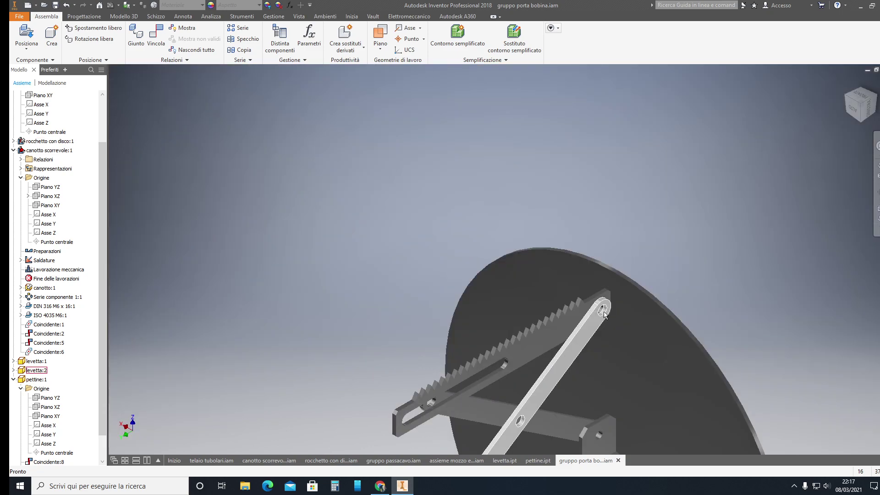
{"action": "scroll", "coordinate": [604, 314], "scroll_direction": "down", "scroll_amount": 2}
{"action": "mouse_move", "coordinate": [601, 320]}
{"action": "middle_mouse_down", "text": "shift"}
{"action": "mouse_move", "coordinate": [677, 354]}
{"action": "mouse_move", "coordinate": [585, 307]}
{"action": "middle_mouse_up", "text": "shift"}
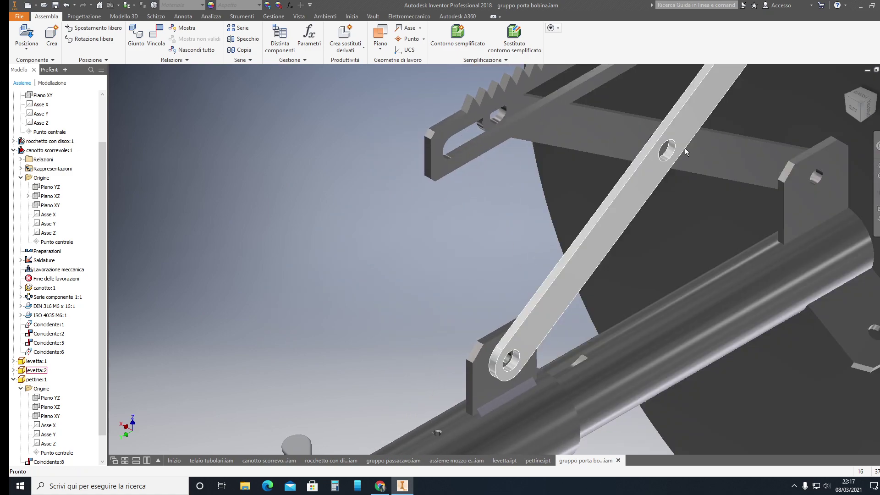
{"action": "scroll", "coordinate": [664, 149], "scroll_direction": "down", "scroll_amount": 1}
{"action": "scroll", "coordinate": [662, 151], "scroll_direction": "down", "scroll_amount": 1}
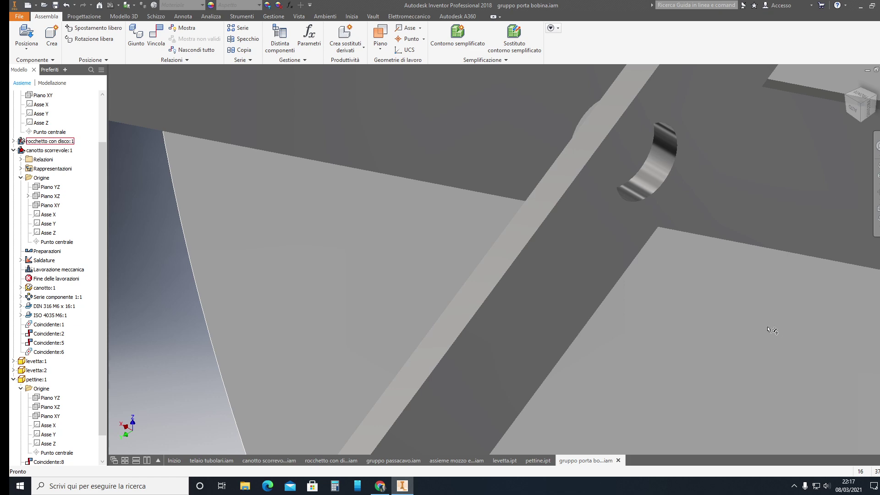
{"action": "scroll", "coordinate": [820, 410], "scroll_direction": "down", "scroll_amount": 1}
{"action": "scroll", "coordinate": [820, 410], "scroll_direction": "down", "scroll_amount": 1}
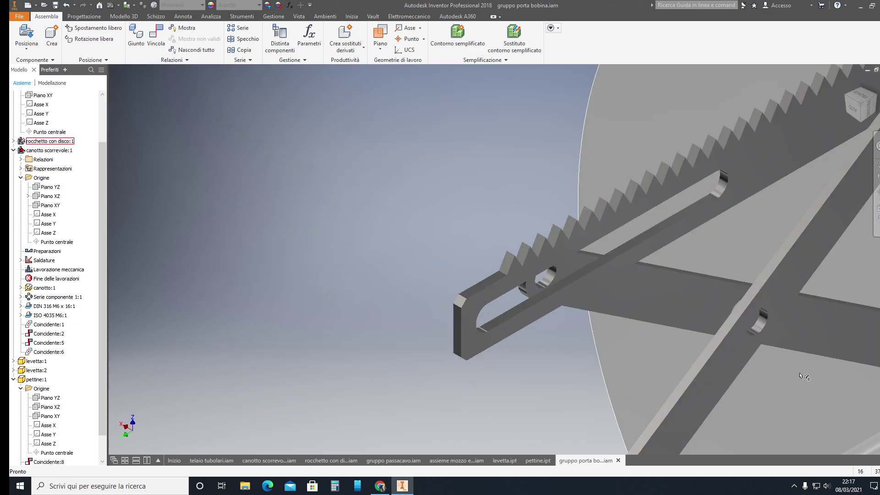
{"action": "scroll", "coordinate": [800, 358], "scroll_direction": "up", "scroll_amount": 2}
{"action": "scroll", "coordinate": [799, 357], "scroll_direction": "up", "scroll_amount": 1}
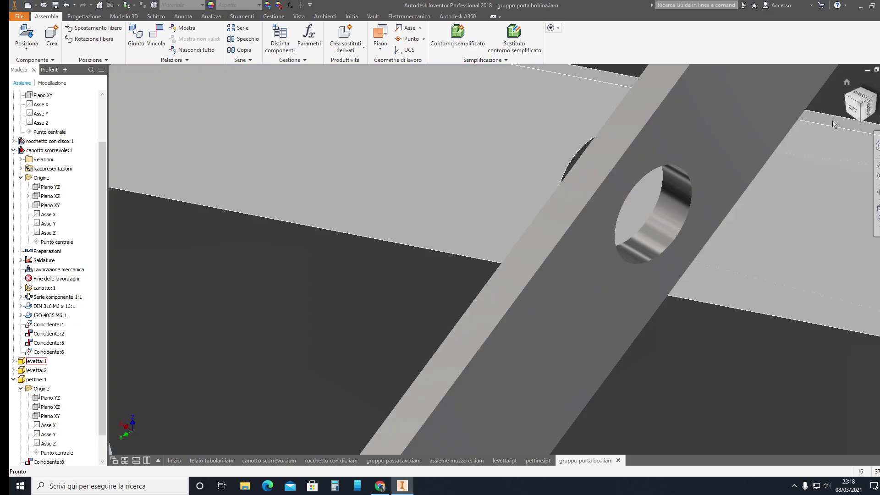
Return to the Home view and pan the whole spool-holder assembly into place.
{"action": "left_click", "coordinate": [851, 99]}
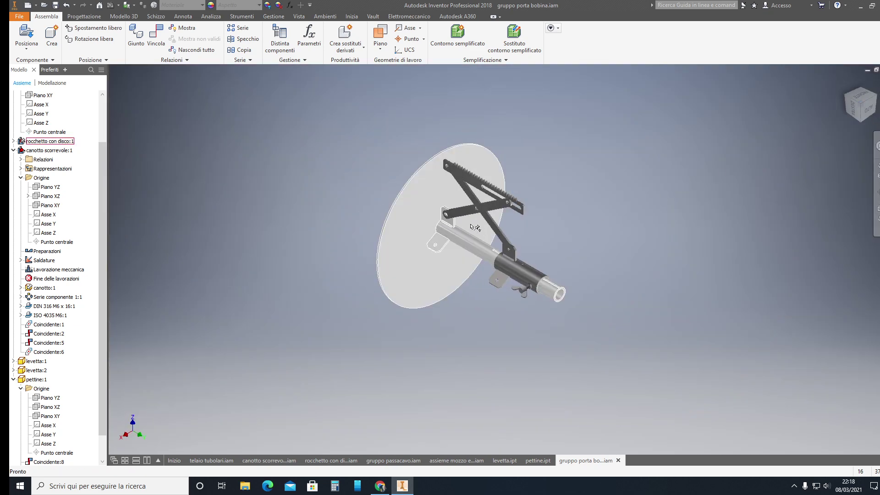
{"action": "scroll", "coordinate": [411, 230], "scroll_direction": "up", "scroll_amount": 3}
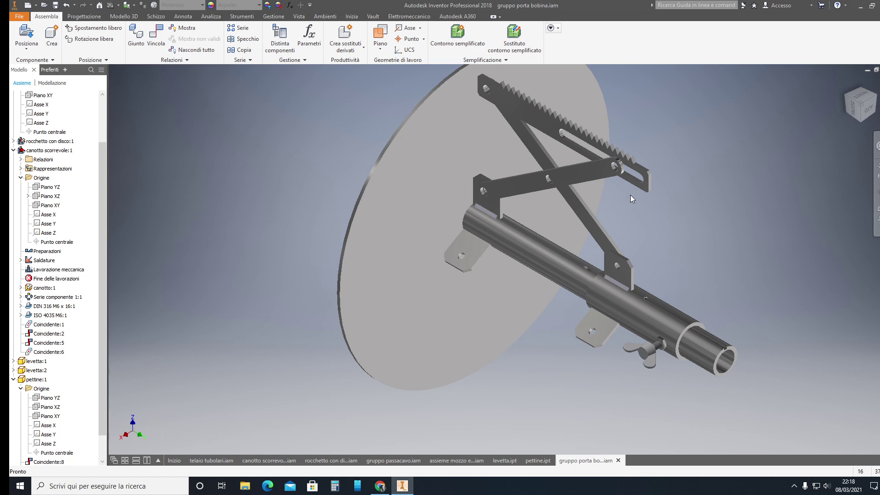
{"action": "middle_click_drag", "start_coordinate": [630, 194], "coordinate": [568, 224]}
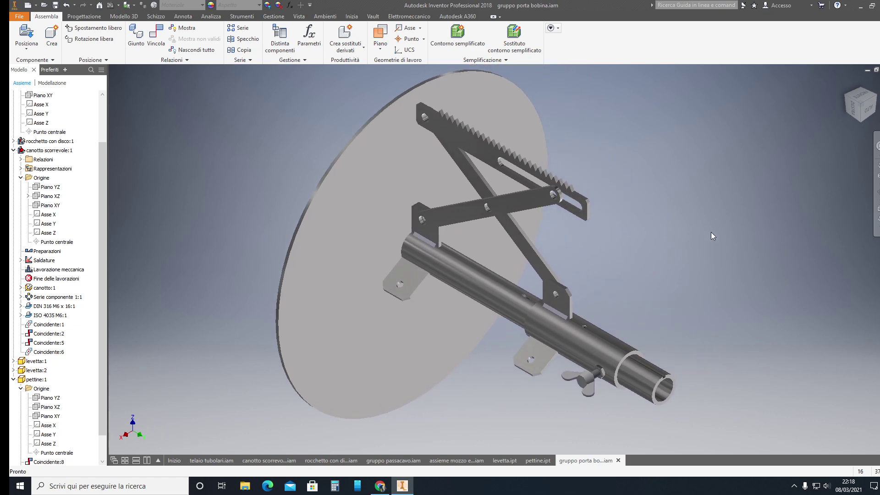
Start a circular component pattern of the pettine comb and both levetta levers.
{"action": "mouse_move", "coordinate": [239, 28]}
{"action": "left_click", "coordinate": [244, 28]}
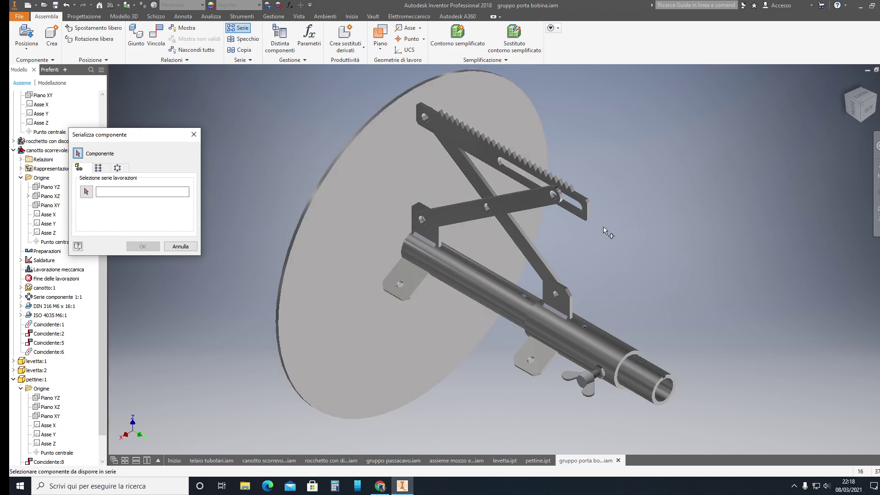
{"action": "left_click", "coordinate": [583, 215]}
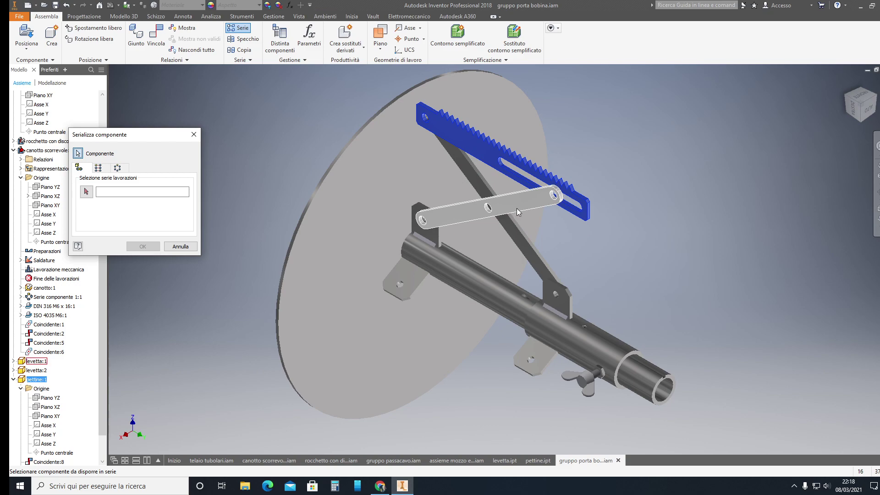
{"action": "left_click", "coordinate": [121, 169]}
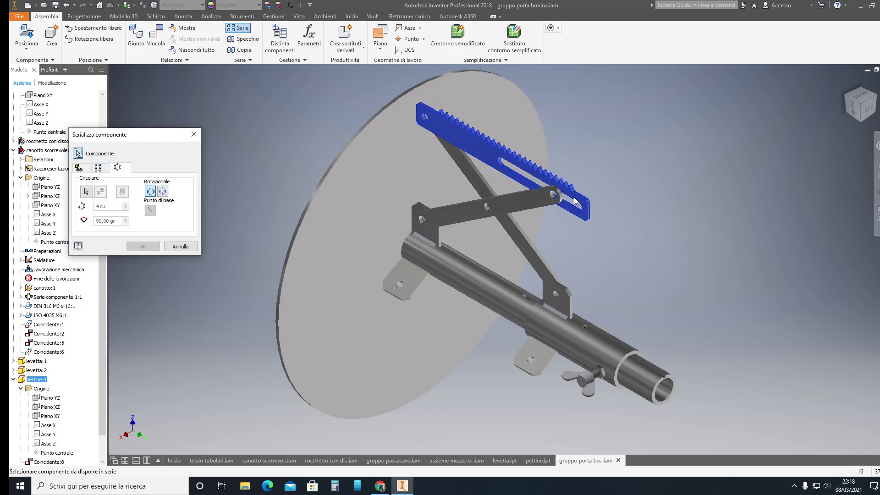
{"action": "left_click", "coordinate": [545, 199]}
{"action": "left_click", "coordinate": [526, 233]}
{"action": "left_click", "coordinate": [526, 251]}
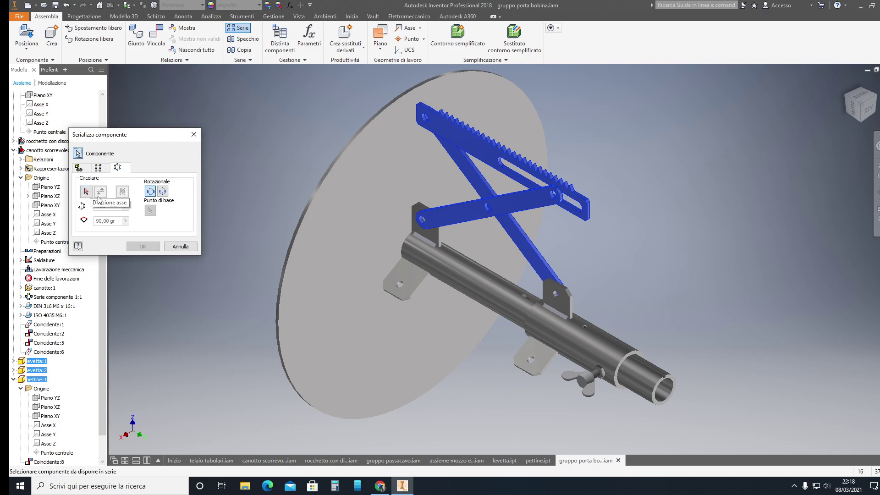
Use the tube axis as rotation axis with 3 copies spaced 120 gr apart.
{"action": "left_click", "coordinate": [90, 189]}
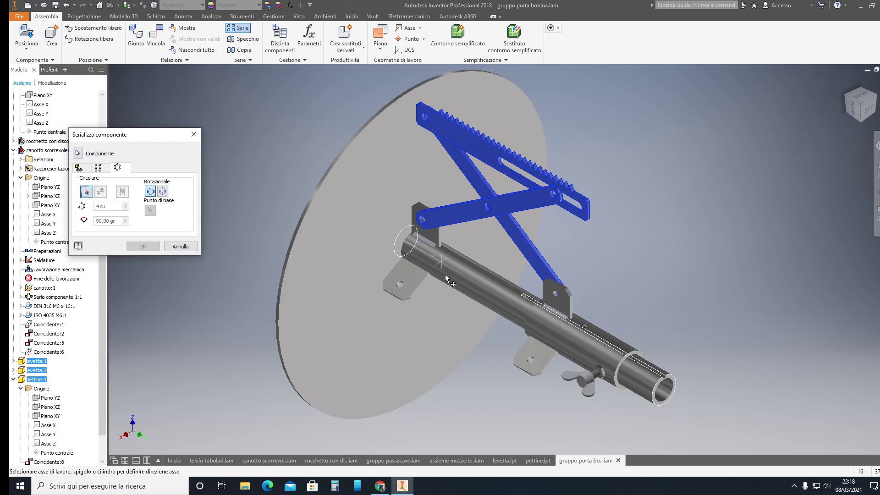
{"action": "left_click", "coordinate": [334, 166]}
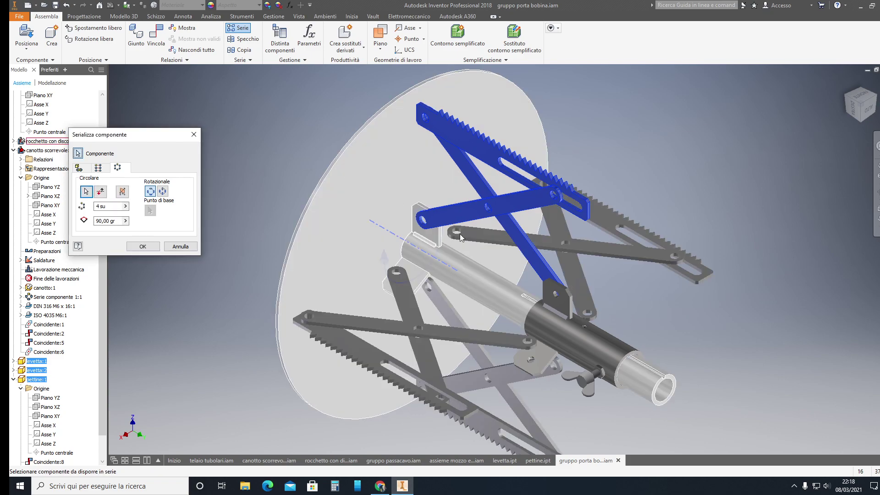
{"action": "left_click", "coordinate": [96, 206]}
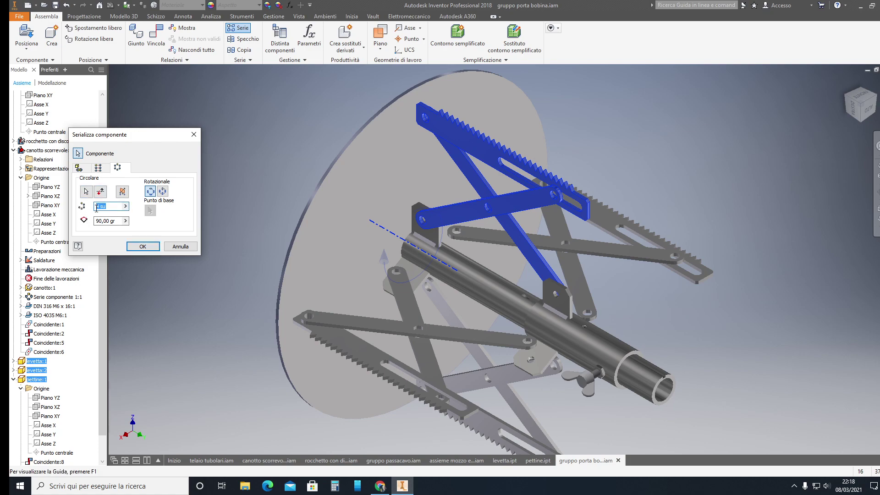
{"action": "type", "text": "3"}
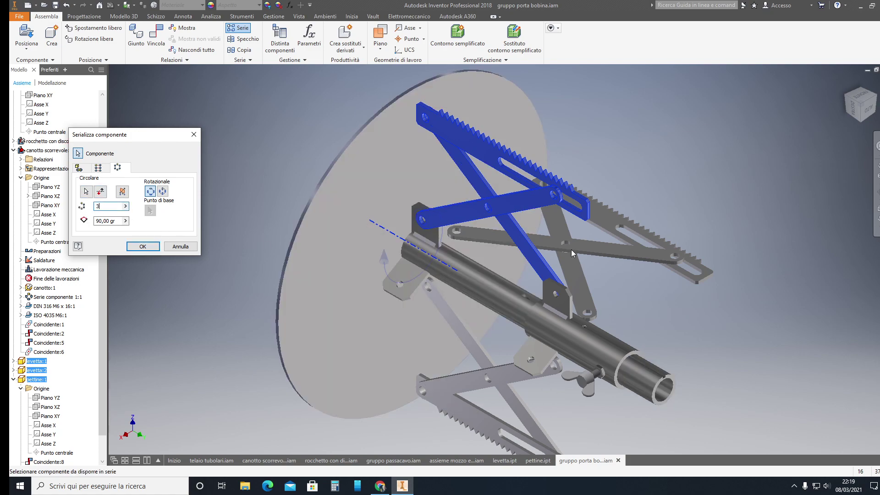
{"action": "left_click", "coordinate": [125, 221]}
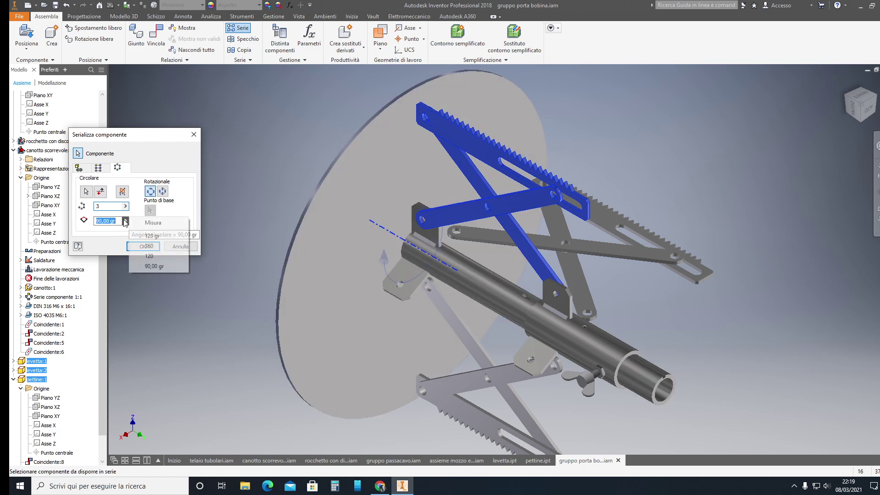
{"action": "left_click", "coordinate": [153, 237]}
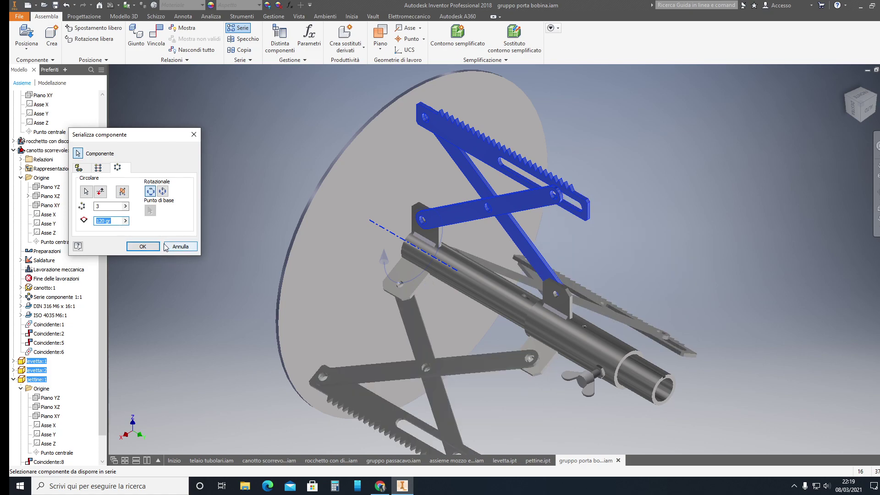
{"action": "left_click", "coordinate": [265, 212]}
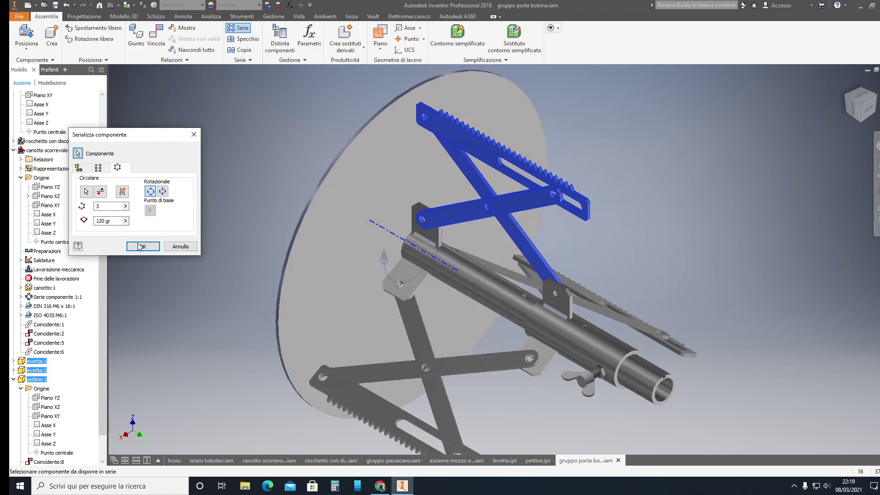
Create Serie componente 1 and drag canotto scorrevole along the tube to move all three combs.
{"action": "left_click", "coordinate": [142, 248]}
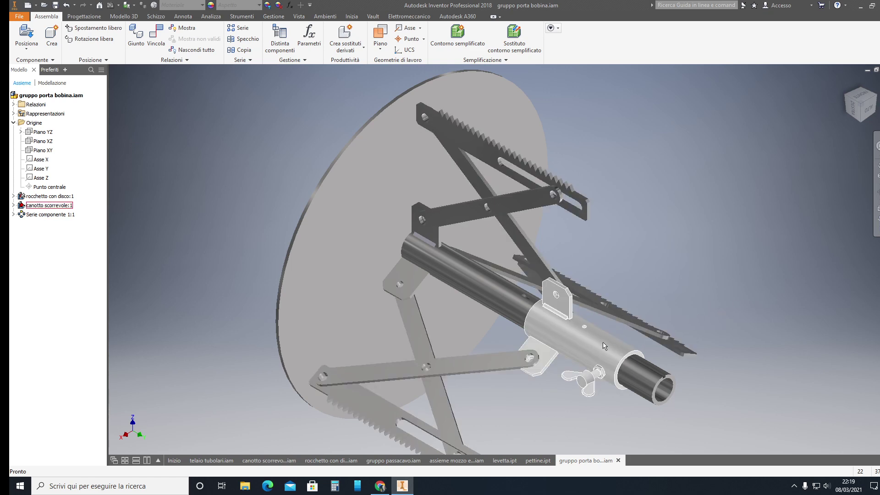
{"action": "mouse_move", "coordinate": [611, 348]}
{"action": "left_mouse_down"}
{"action": "mouse_move", "coordinate": [584, 331]}
{"action": "mouse_move", "coordinate": [613, 358]}
{"action": "mouse_move", "coordinate": [606, 345]}
{"action": "mouse_move", "coordinate": [621, 356]}
{"action": "mouse_move", "coordinate": [612, 342]}
{"action": "mouse_move", "coordinate": [618, 350]}
{"action": "mouse_move", "coordinate": [628, 339]}
{"action": "left_mouse_up"}
{"action": "scroll", "coordinate": [634, 315], "scroll_direction": "down", "scroll_amount": 3}
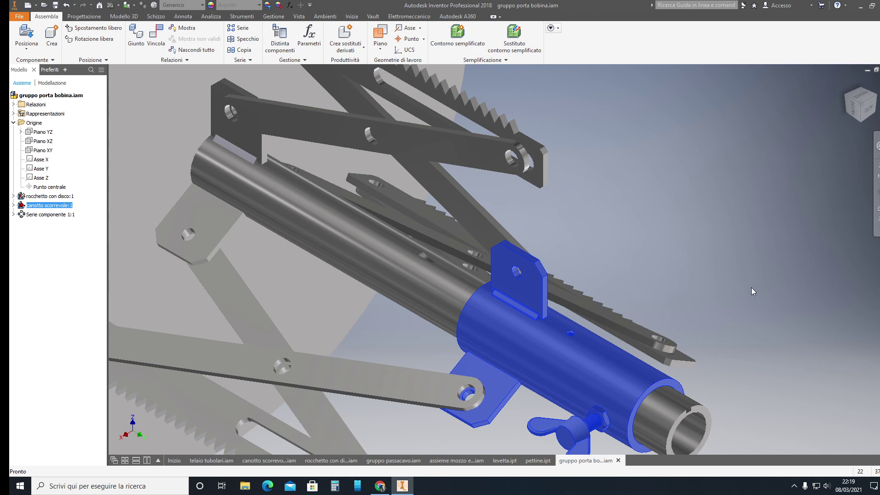
{"action": "scroll", "coordinate": [751, 275], "scroll_direction": "down", "scroll_amount": 4}
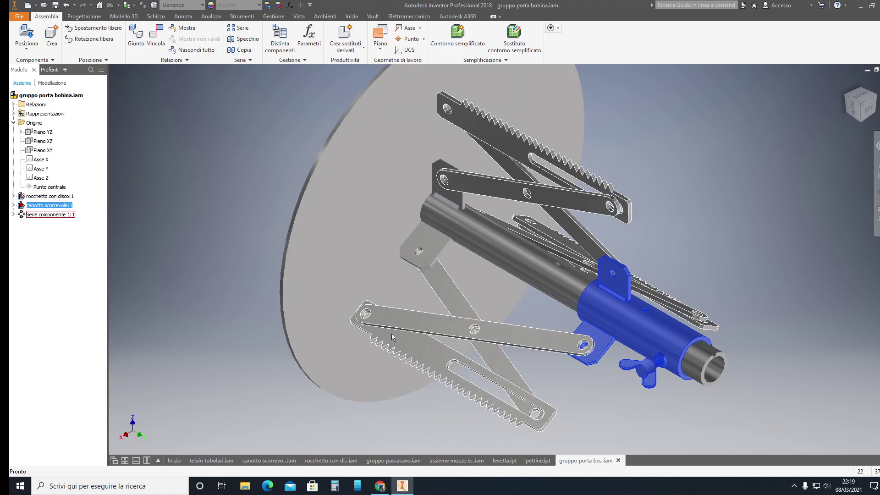
{"action": "left_click", "coordinate": [767, 235]}
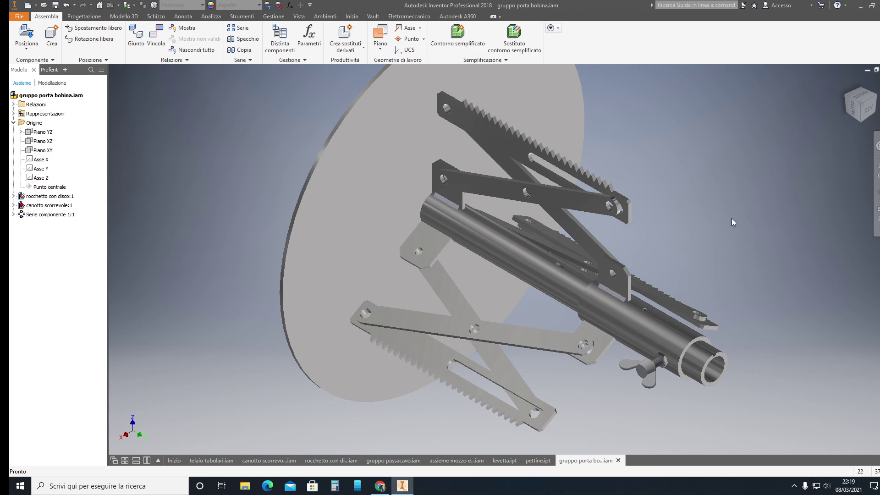
{"action": "scroll", "coordinate": [731, 218], "scroll_direction": "down", "scroll_amount": 4}
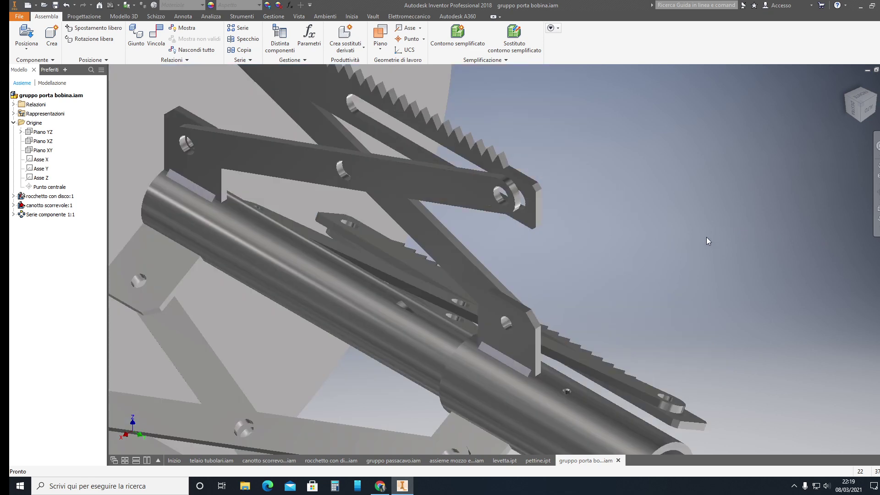
{"action": "scroll", "coordinate": [705, 236], "scroll_direction": "up", "scroll_amount": 4}
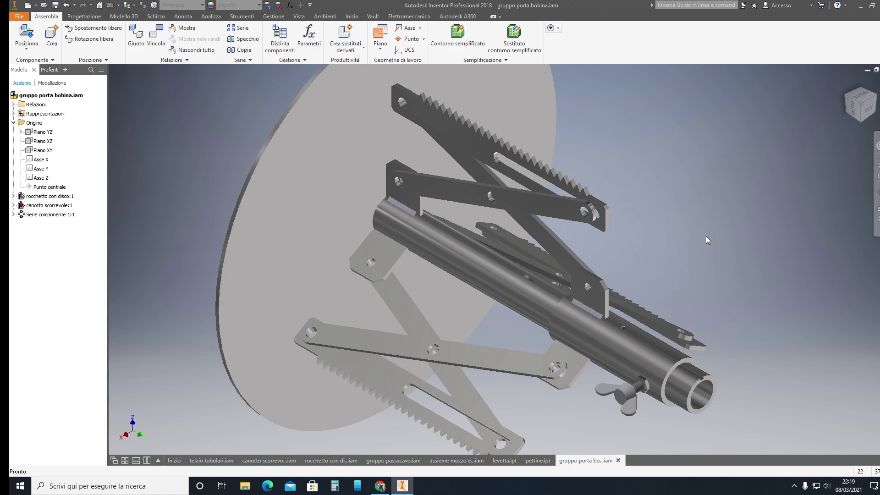
{"action": "scroll", "coordinate": [714, 232], "scroll_direction": "down", "scroll_amount": 2}
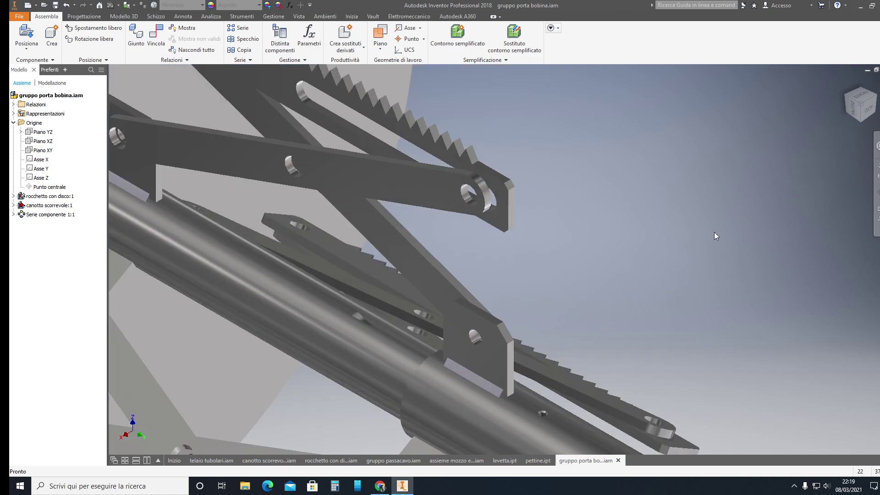
{"action": "scroll", "coordinate": [714, 231], "scroll_direction": "up", "scroll_amount": 3}
{"action": "scroll", "coordinate": [714, 233], "scroll_direction": "up", "scroll_amount": 2}
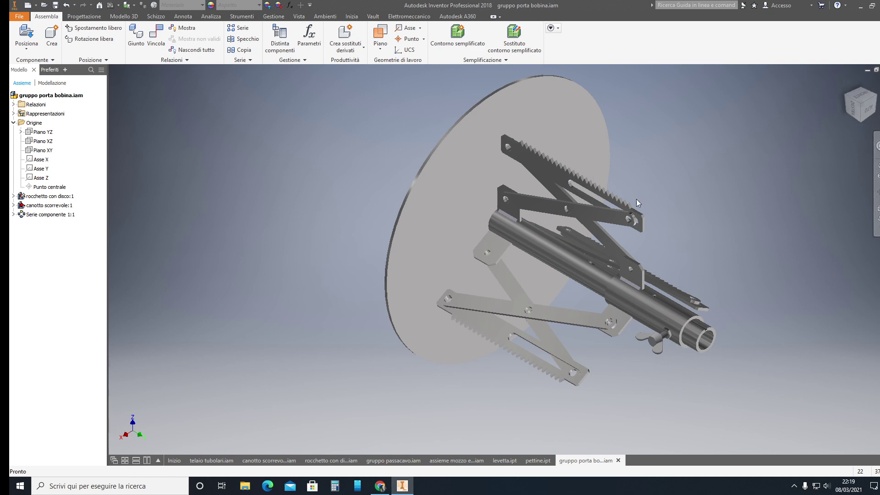
{"action": "left_click", "coordinate": [605, 196]}
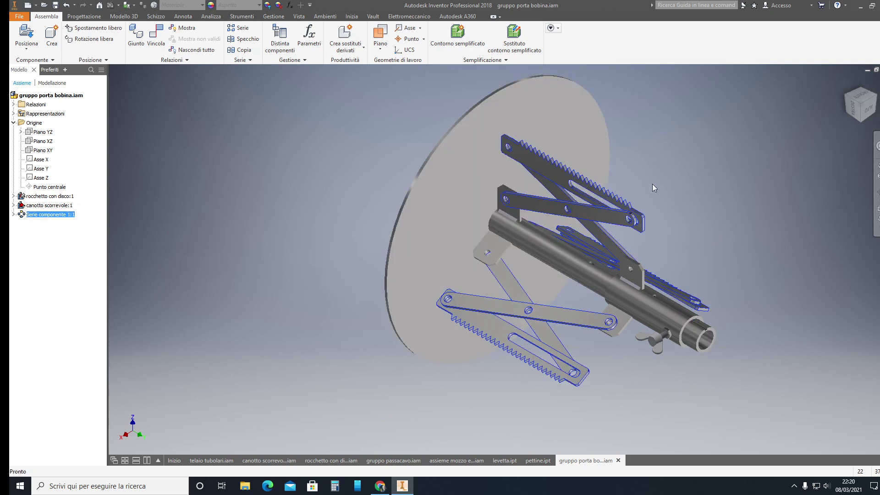
{"action": "left_click", "coordinate": [738, 235]}
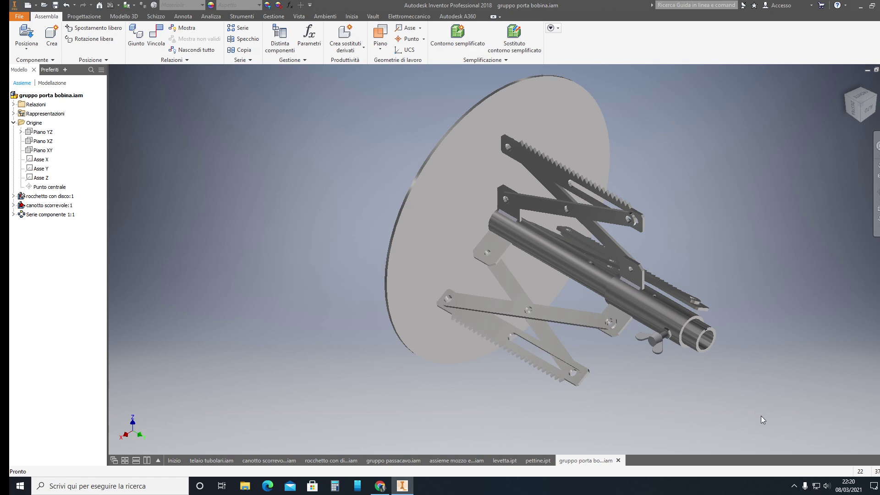
{"action": "left_click", "coordinate": [794, 487]}
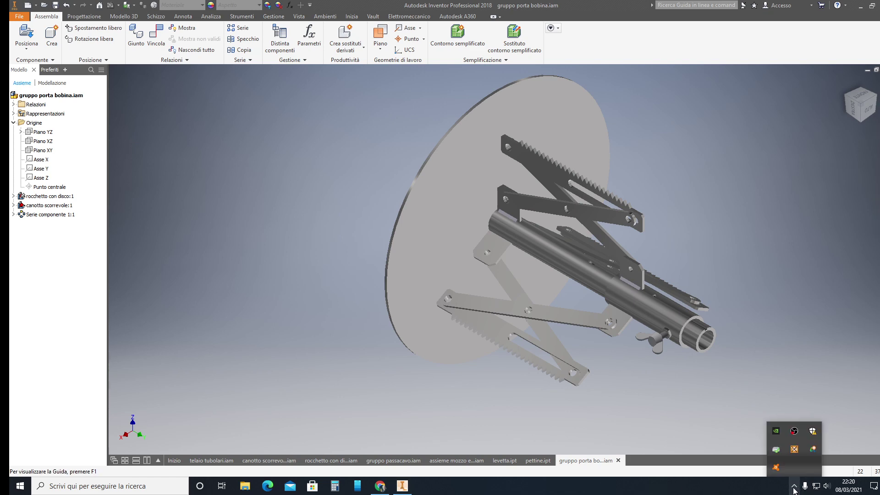